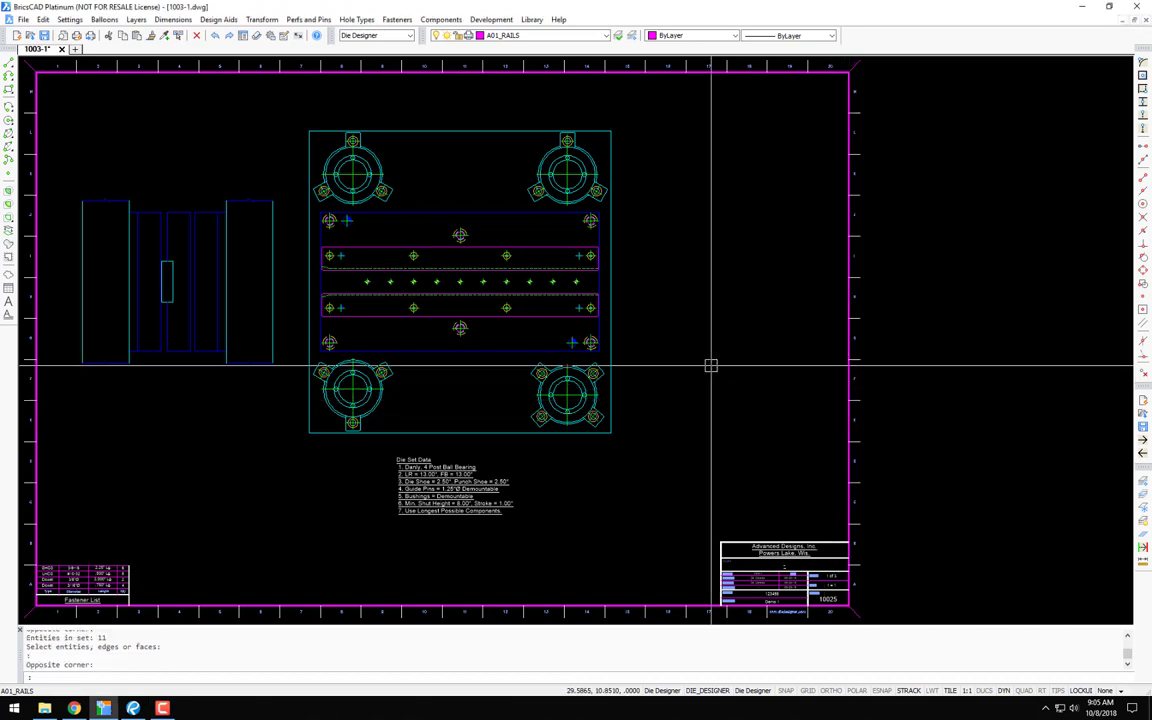
# Step: Start the Dowel Pins tool and select the .3750 inch diameter
pyautogui.moveTo(710, 363); pyautogui.dragTo(828, 365, button='middle')
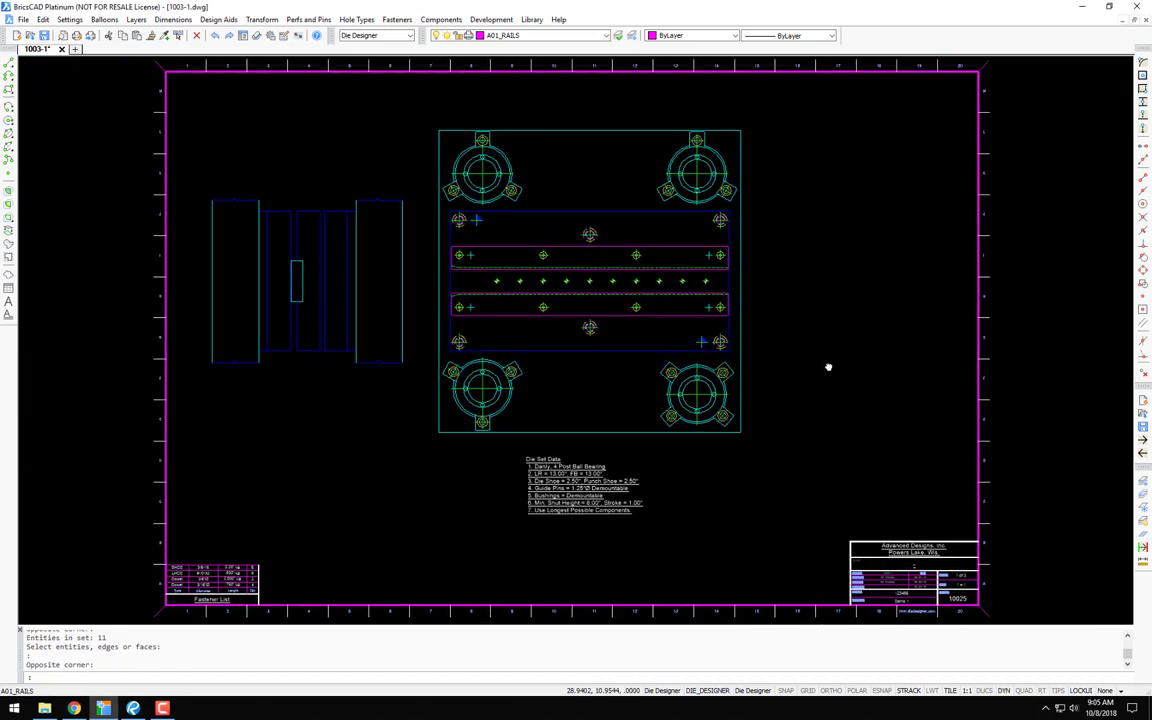
pyautogui.click(310, 20)
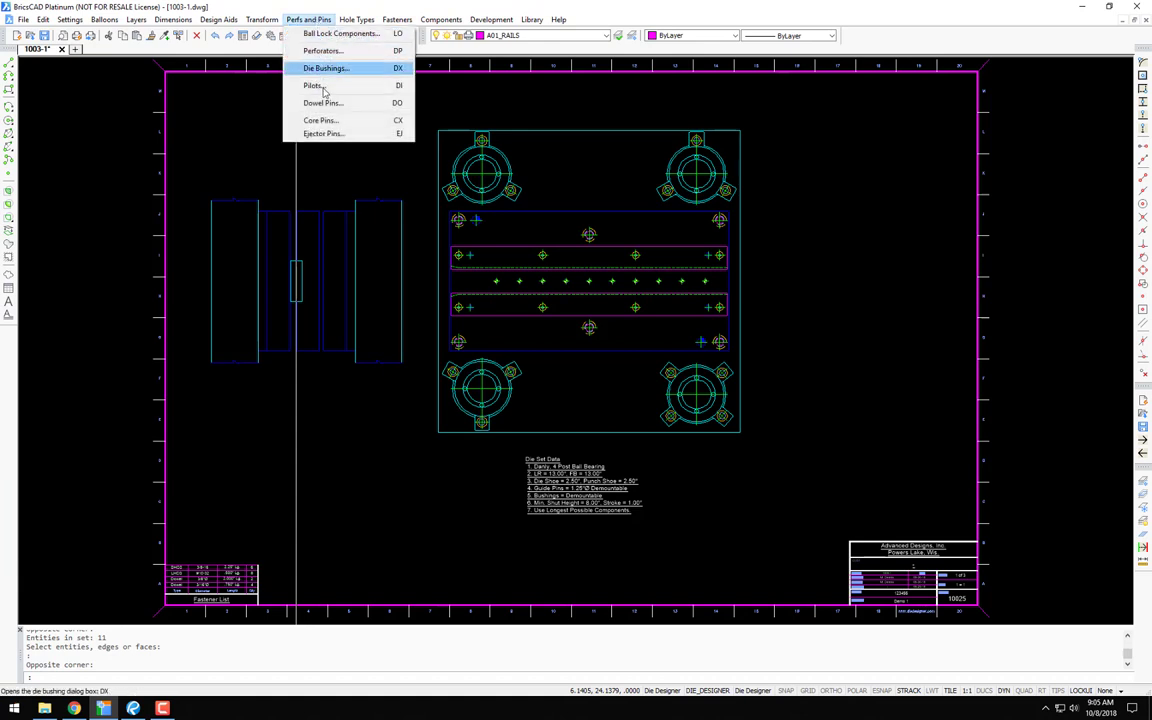
pyautogui.click(398, 105)
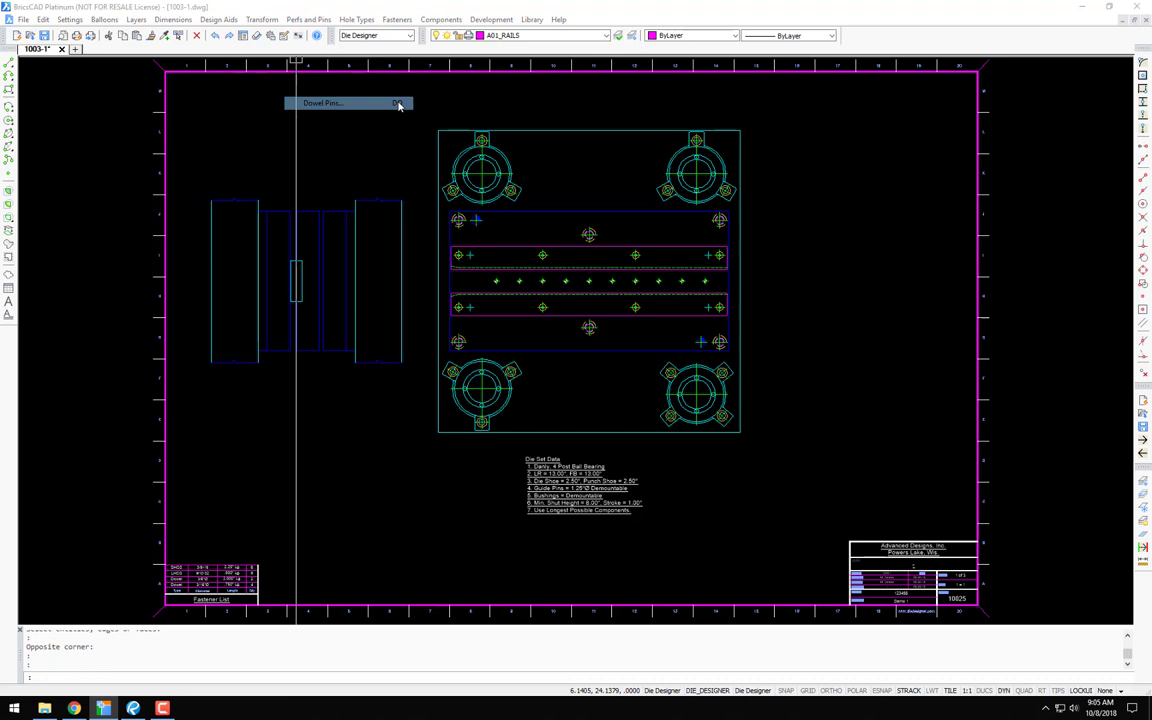
pyautogui.moveTo(529, 185); pyautogui.dragTo(550, 218)
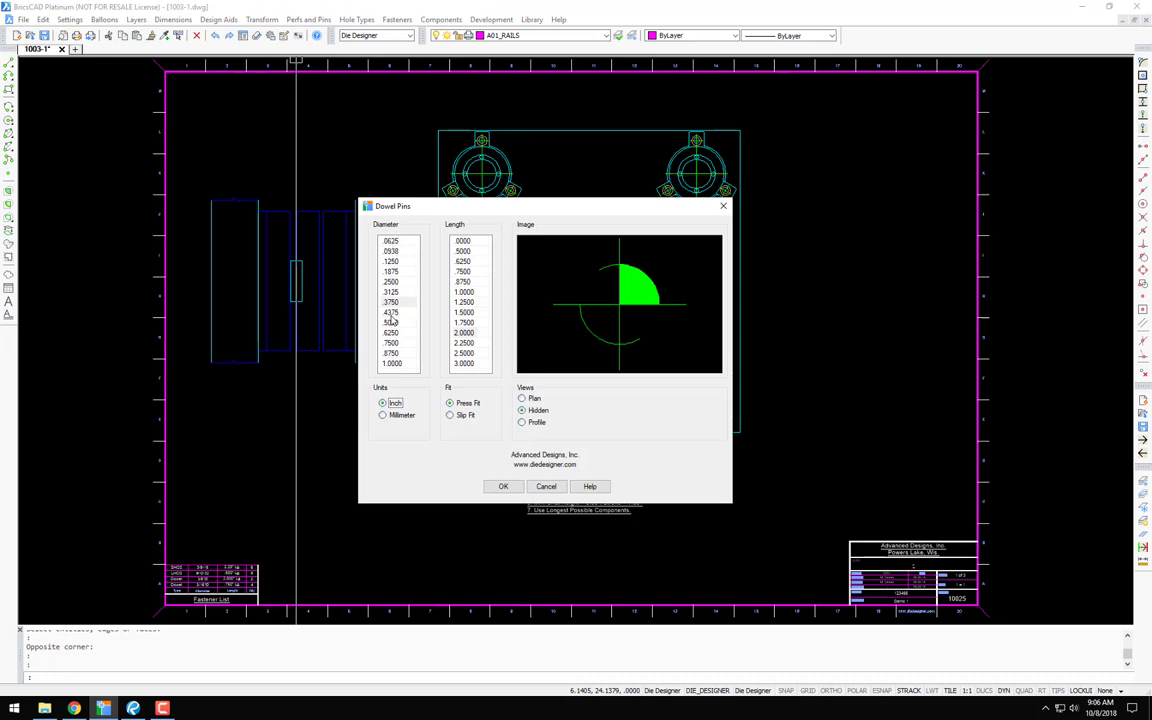
pyautogui.moveTo(392, 320); pyautogui.dragTo(392, 291)
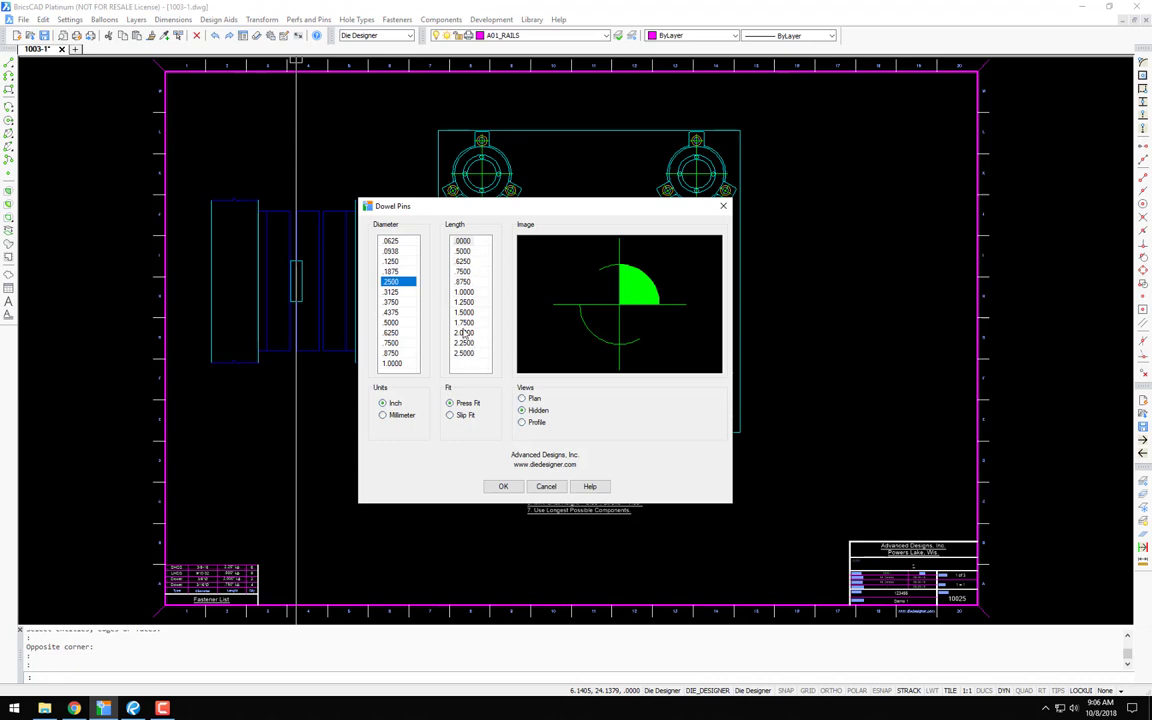
pyautogui.moveTo(393, 316)
pyautogui.mouseDown()
pyautogui.moveTo(393, 326)
pyautogui.moveTo(394, 313)
pyautogui.mouseUp()
pyautogui.click(392, 302)
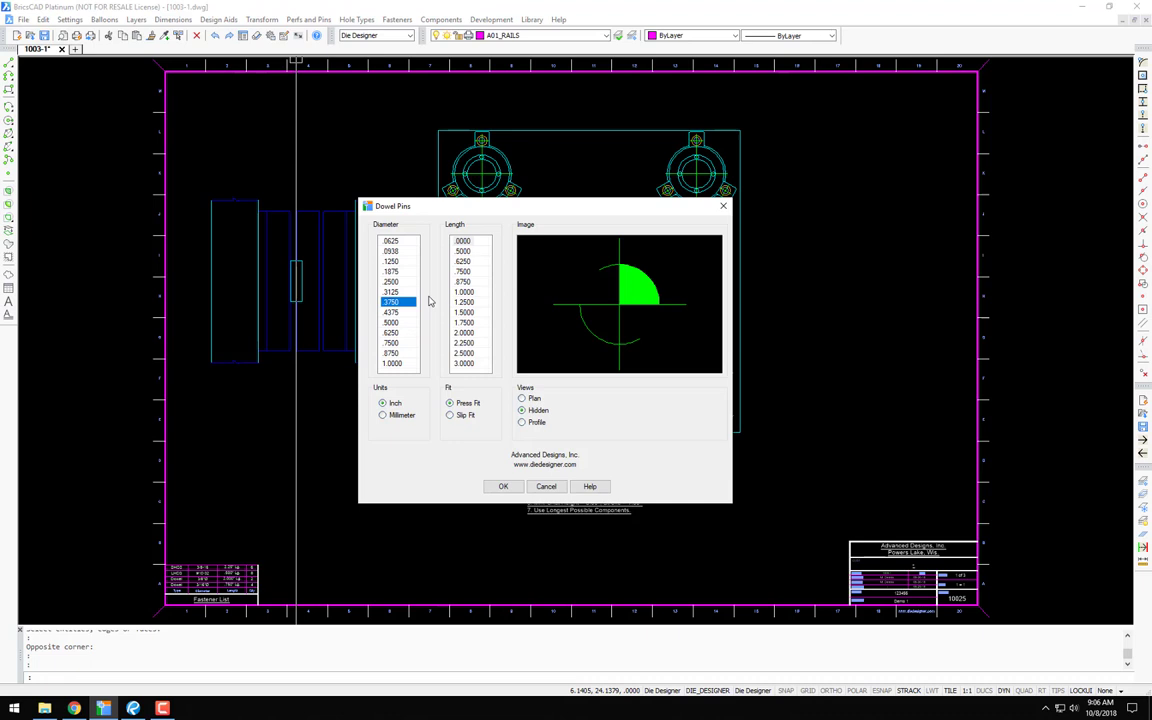
# Step: Preview the millimeter dowel sizes, then return to inch units and reselect the .3750 diameter
pyautogui.click(383, 416)
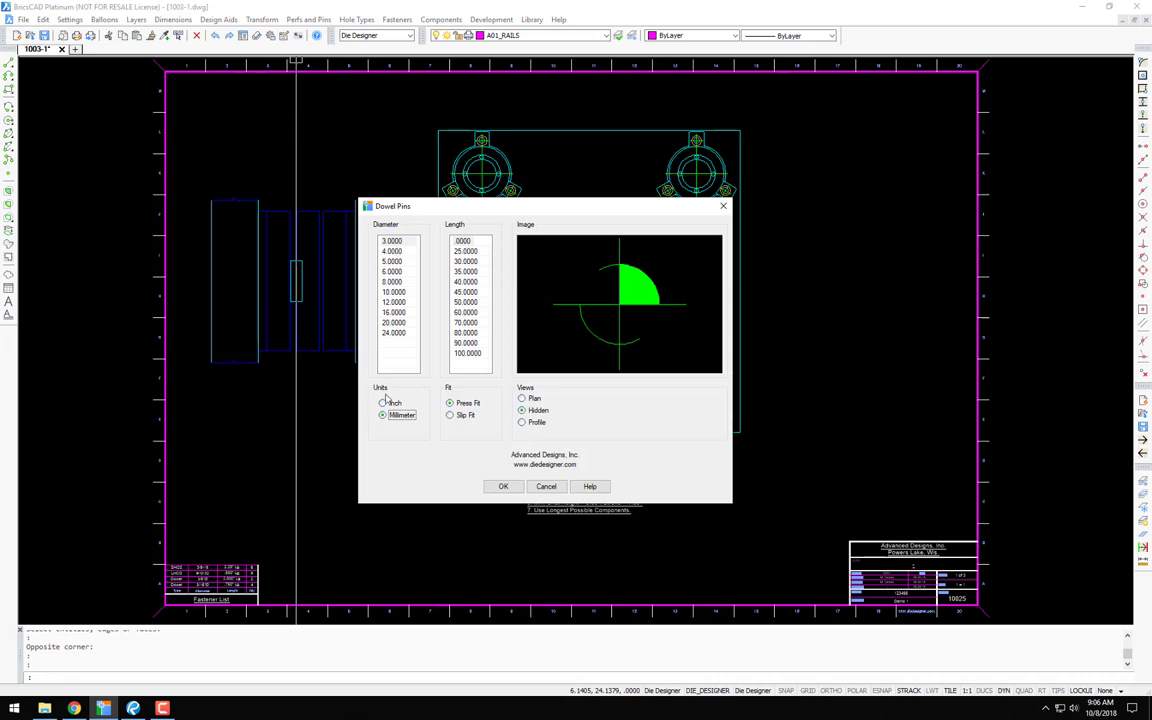
pyautogui.click(383, 403)
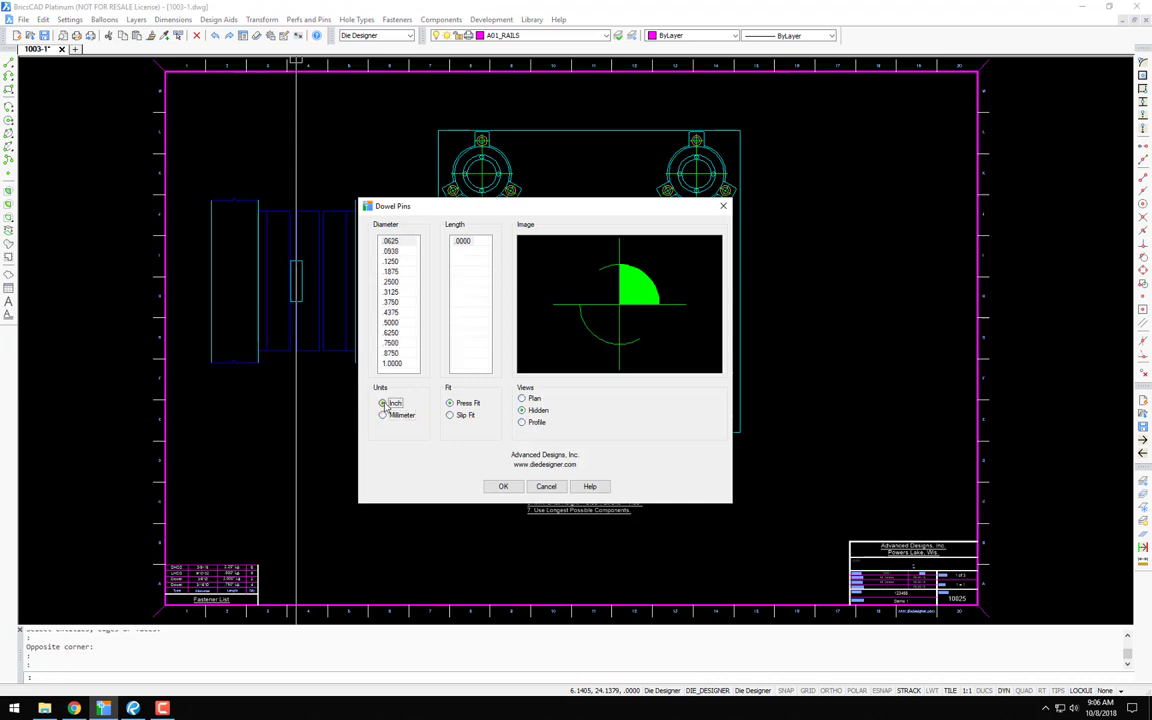
pyautogui.click(394, 302)
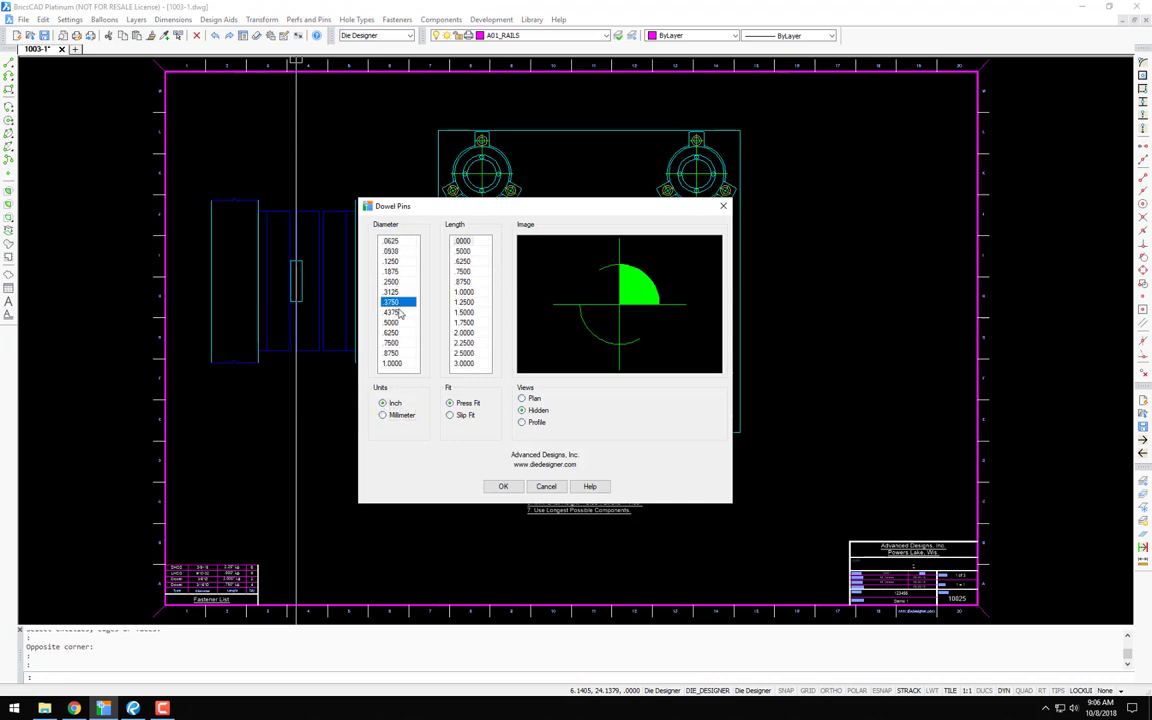
# Step: Compare the press fit and slip fit dowel settings, previewing the Plan and Hidden views
pyautogui.click(462, 416)
pyautogui.click(466, 404)
pyautogui.click(459, 416)
pyautogui.click(452, 403)
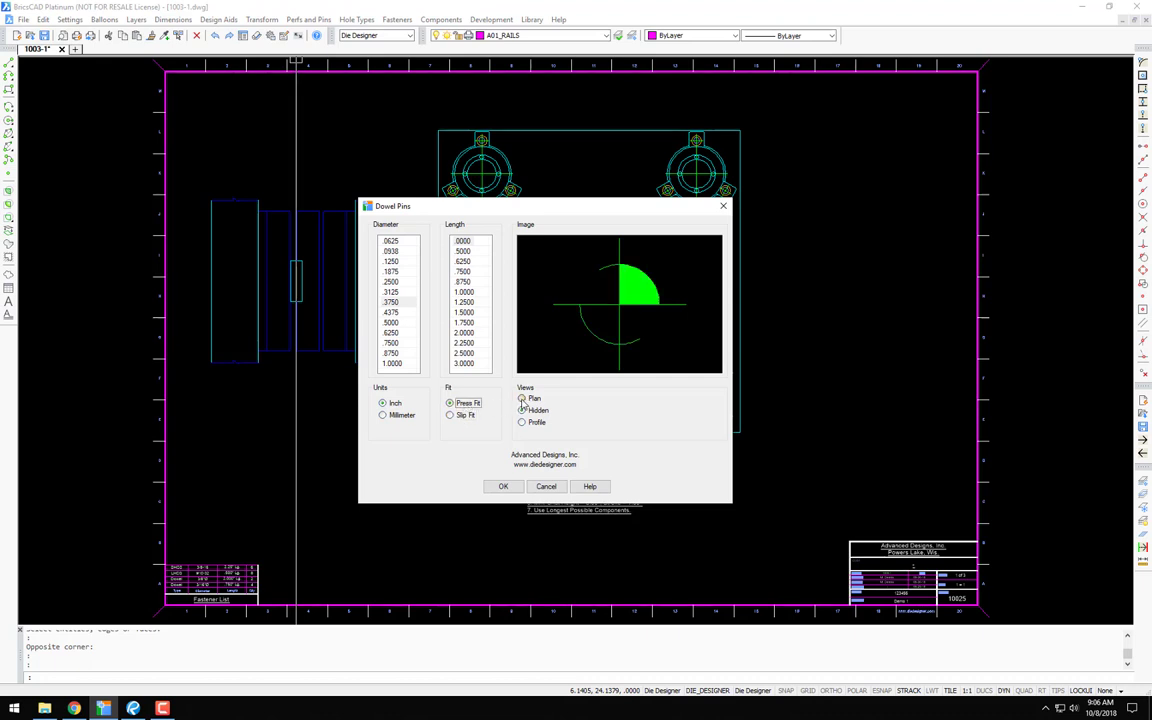
pyautogui.click(521, 399)
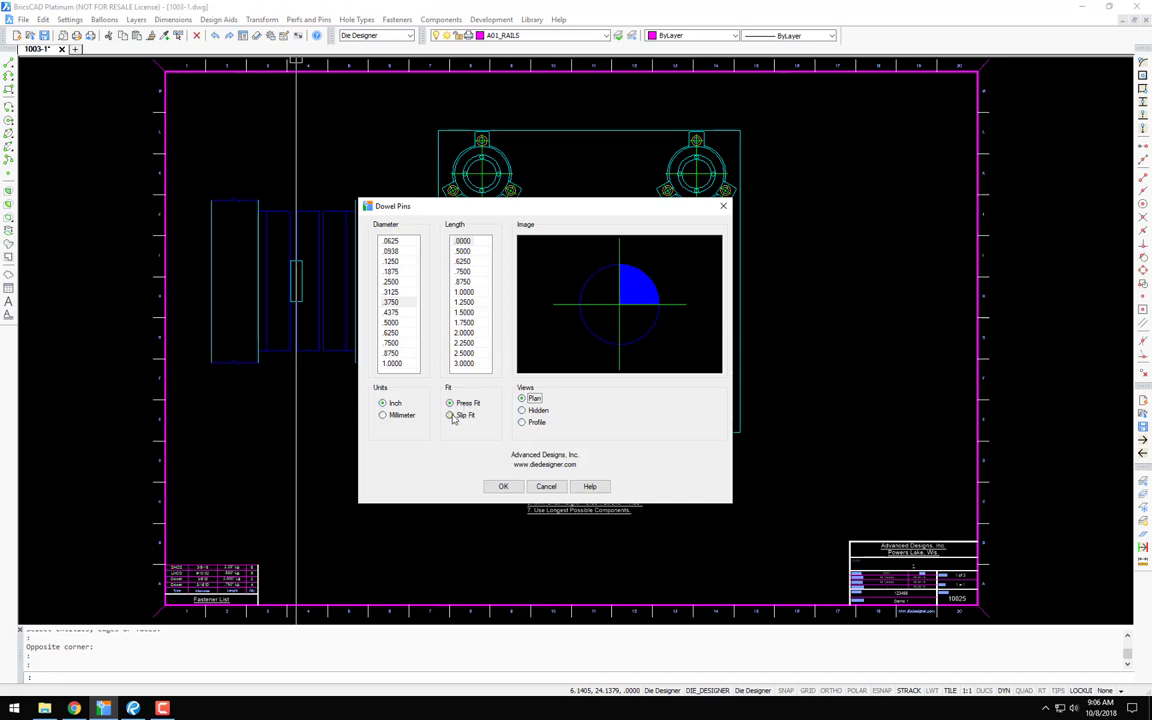
pyautogui.click(451, 416)
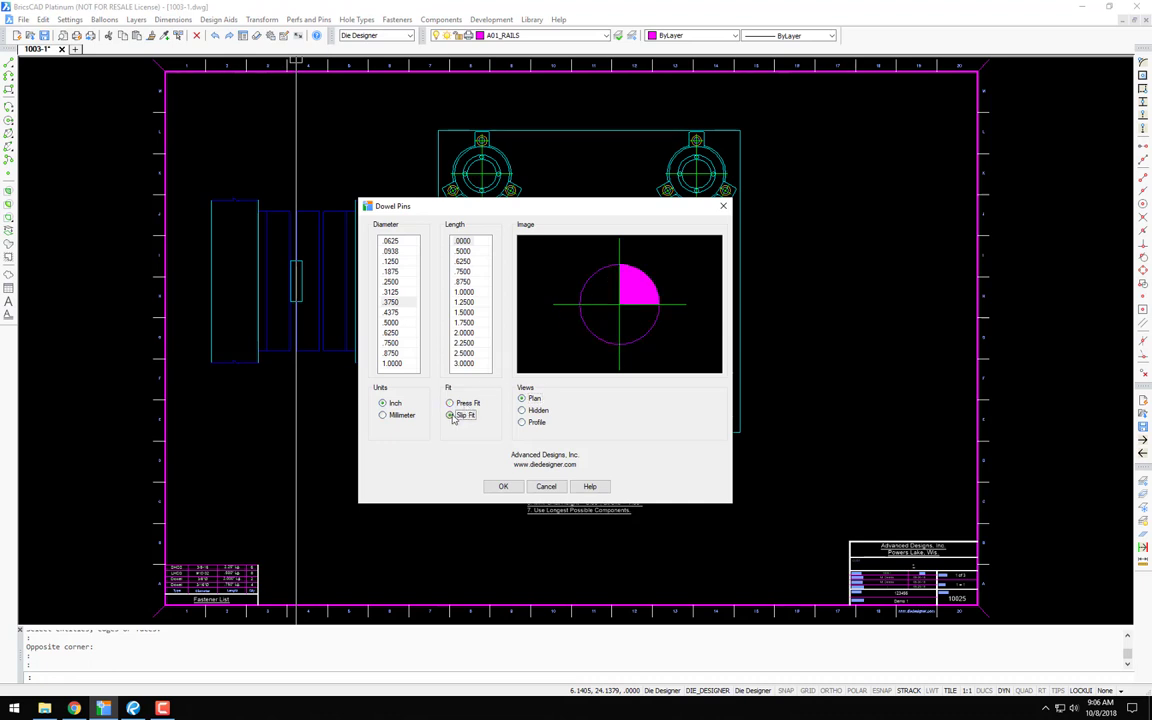
pyautogui.click(451, 403)
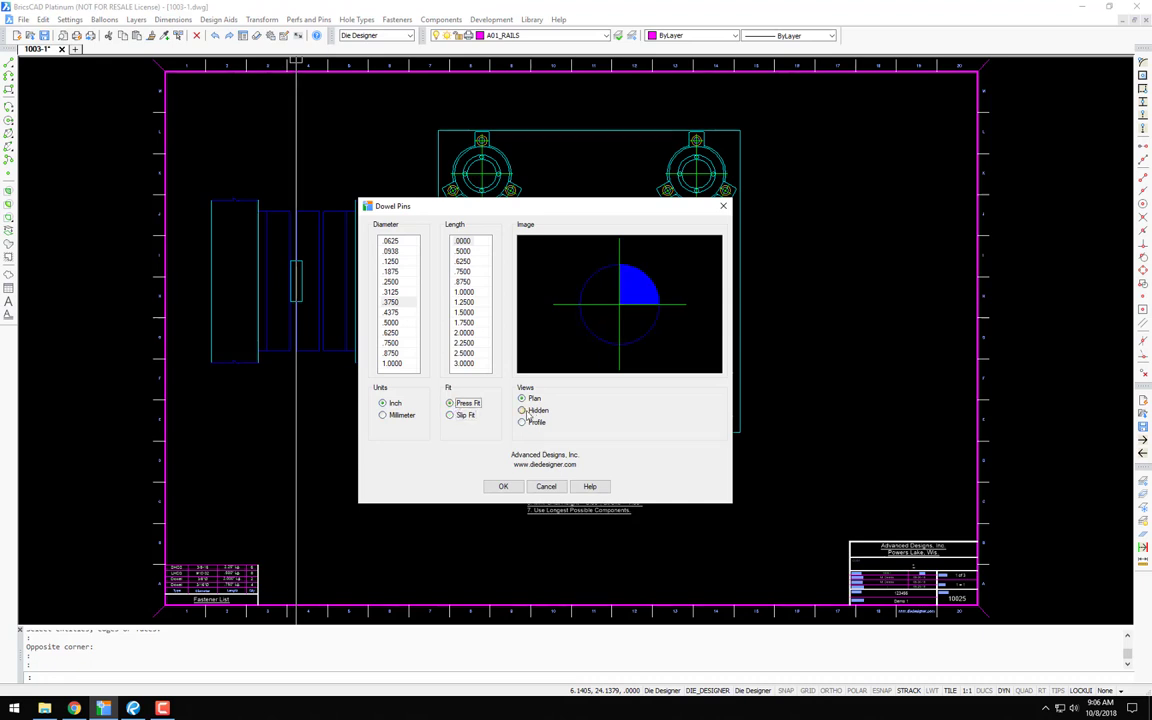
pyautogui.click(522, 411)
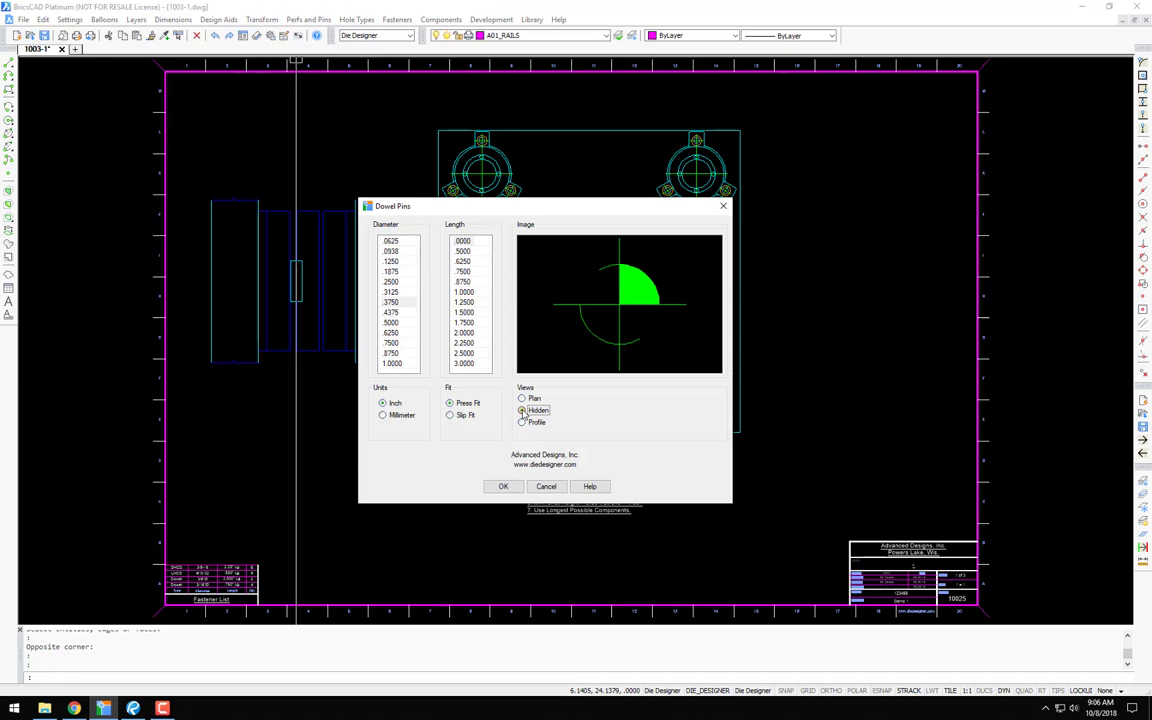
# Step: Configure the dowel pin as slip fit in Profile view with .3750 diameter and 2.0000 length
pyautogui.click(450, 416)
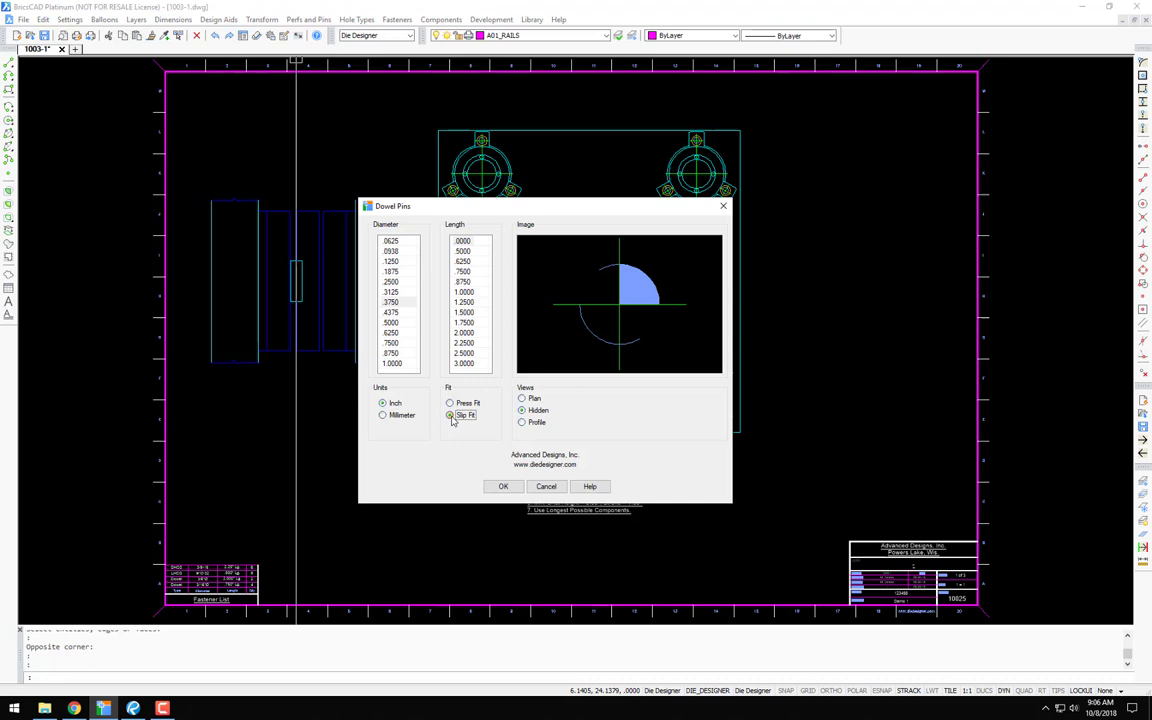
pyautogui.click(521, 423)
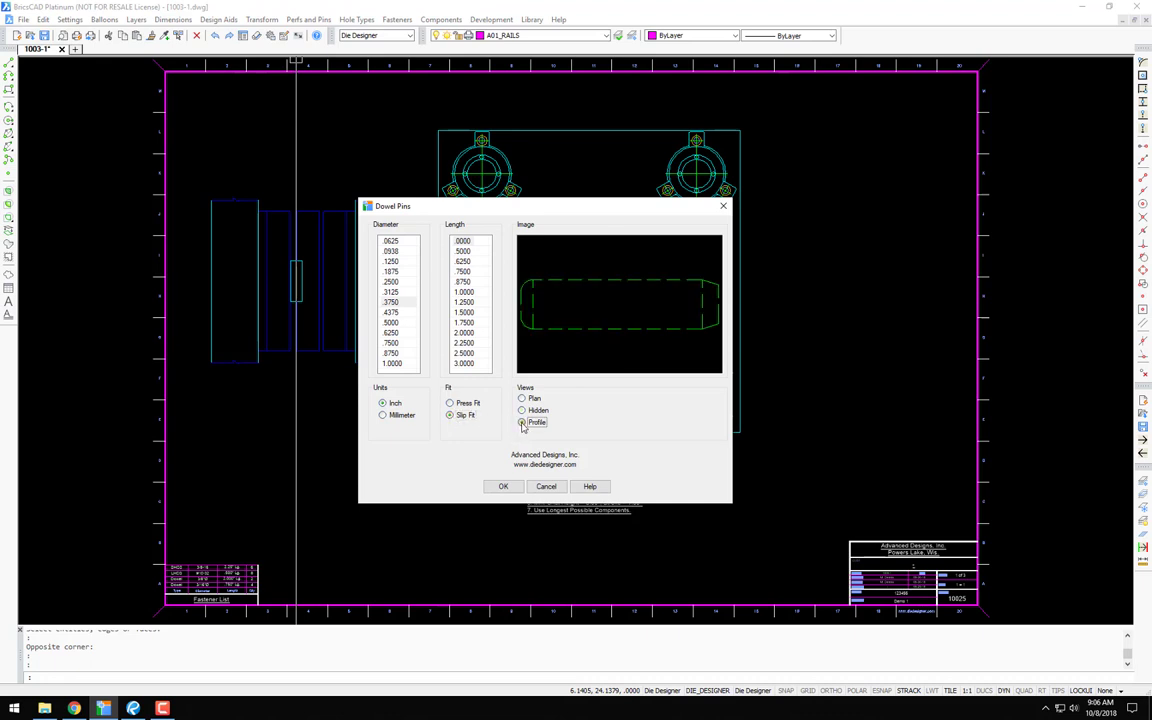
pyautogui.click(392, 303)
pyautogui.click(465, 333)
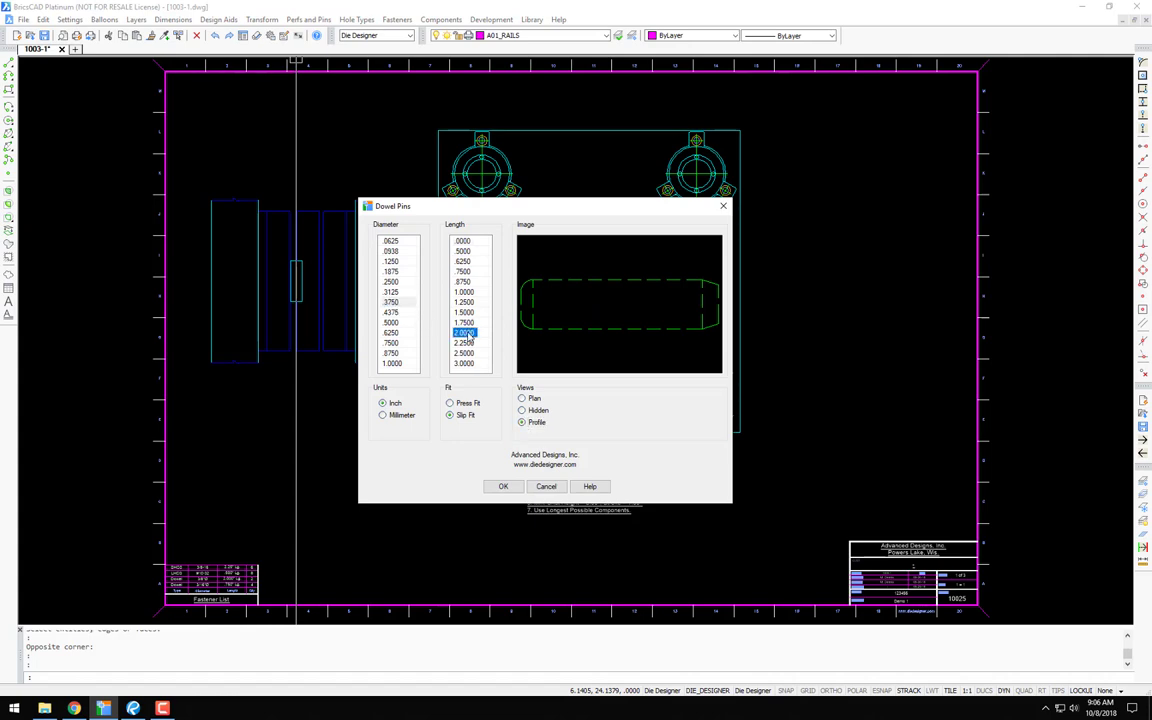
pyautogui.click(505, 487)
# Step: Turn ortho on and insert the 2.0000 long dowel profile pointing right from the lower-left corner of the side view's left main plate
pyautogui.scroll(5, 278, 329)
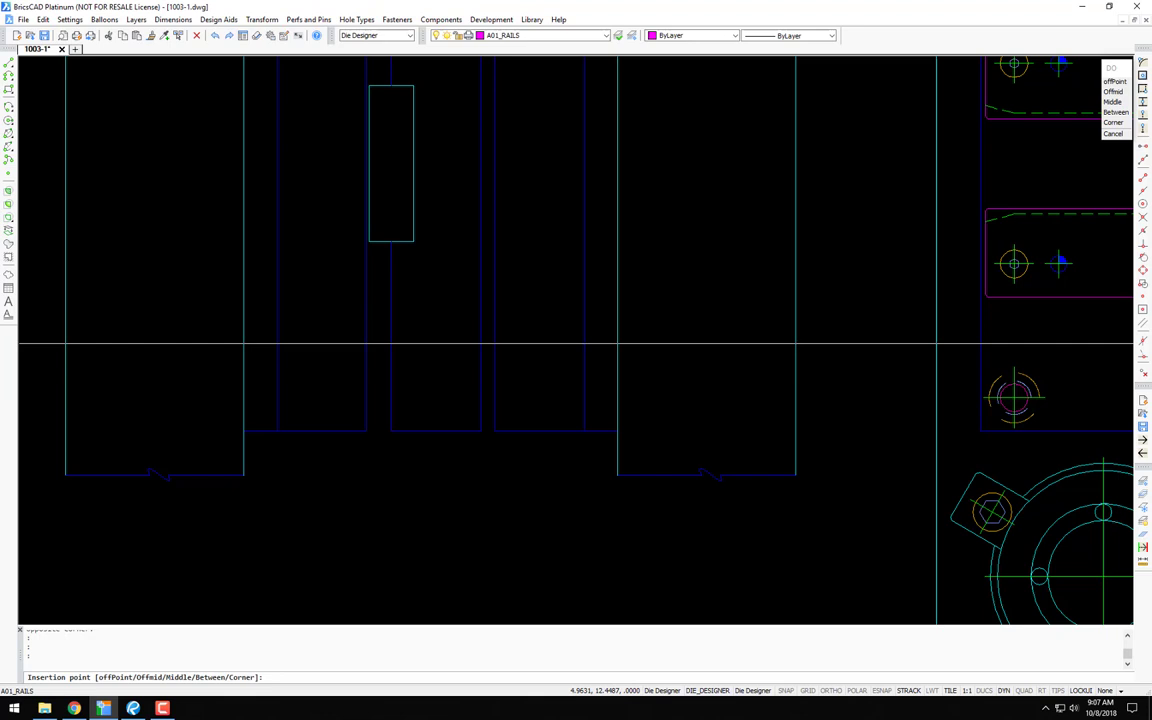
pyautogui.click(276, 425)
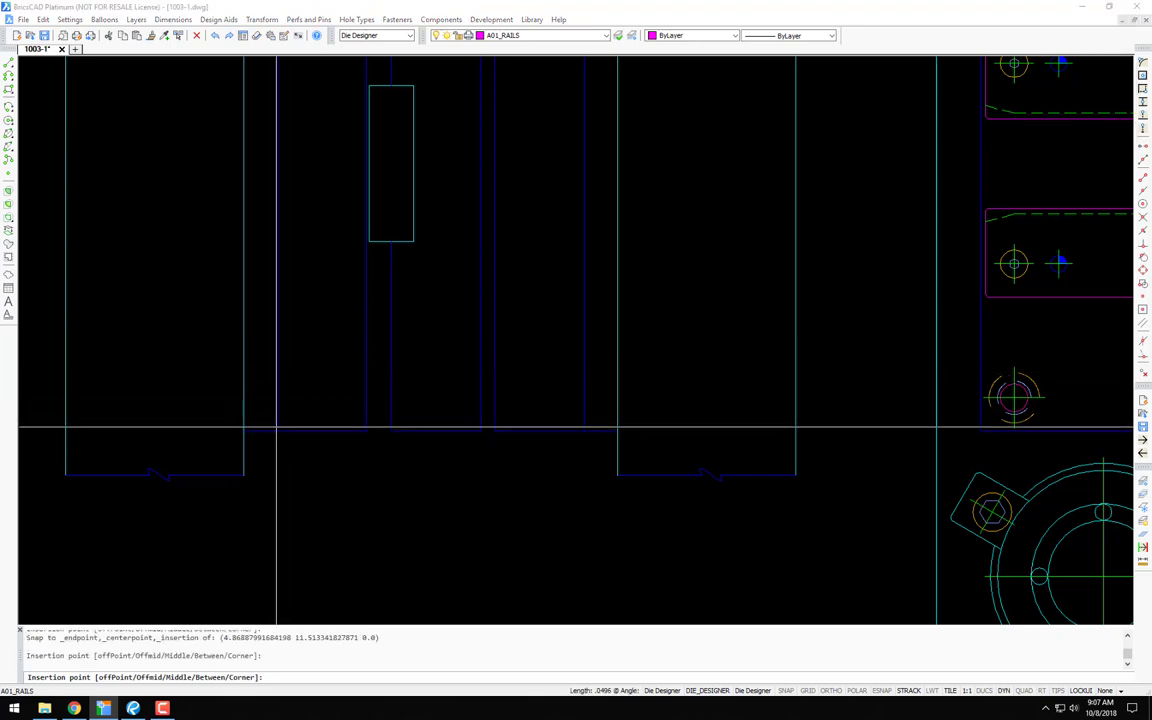
pyautogui.press('F8')
pyautogui.click(347, 455)
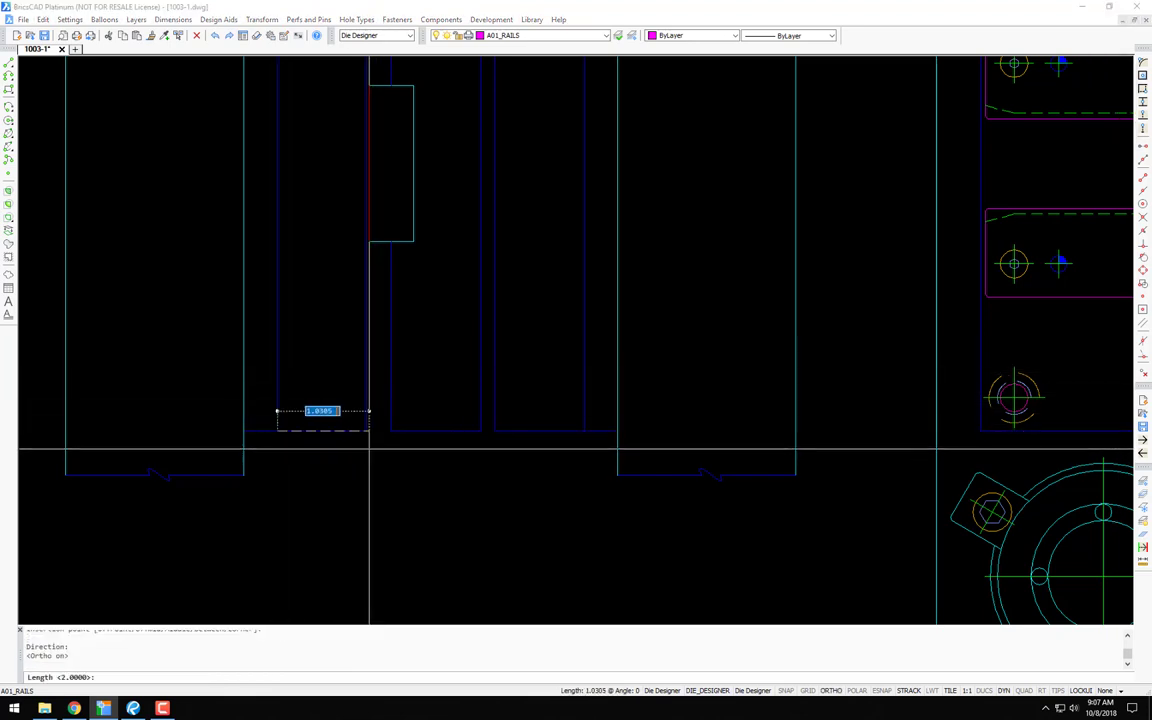
pyautogui.press('Return')
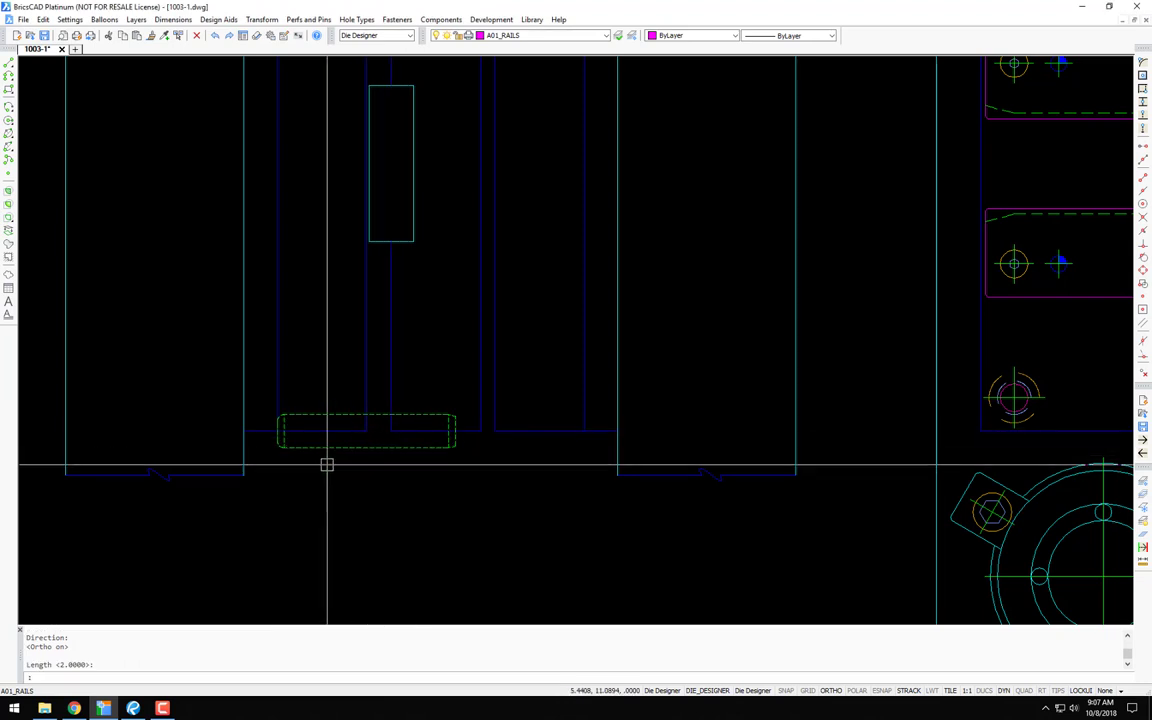
# Step: Erase the dowel profile placed at the plate's lower-left corner
pyautogui.write('e')
pyautogui.press('Return')
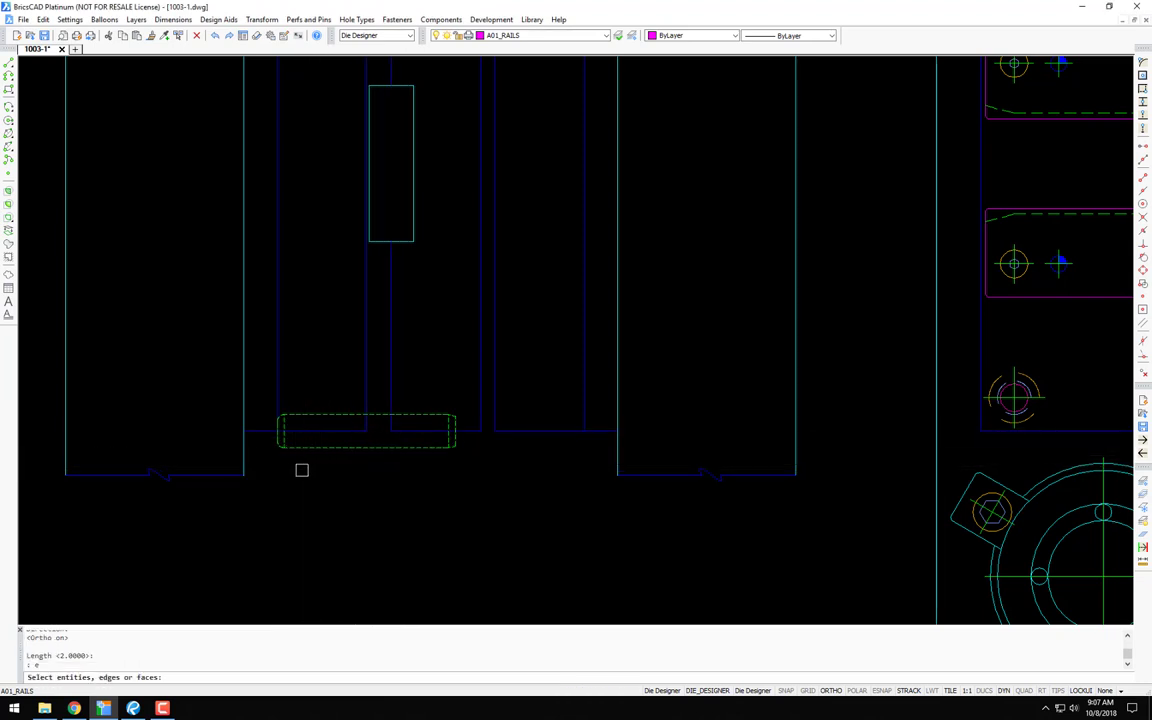
pyautogui.click(275, 480)
pyautogui.click(458, 400)
pyautogui.press('Return')
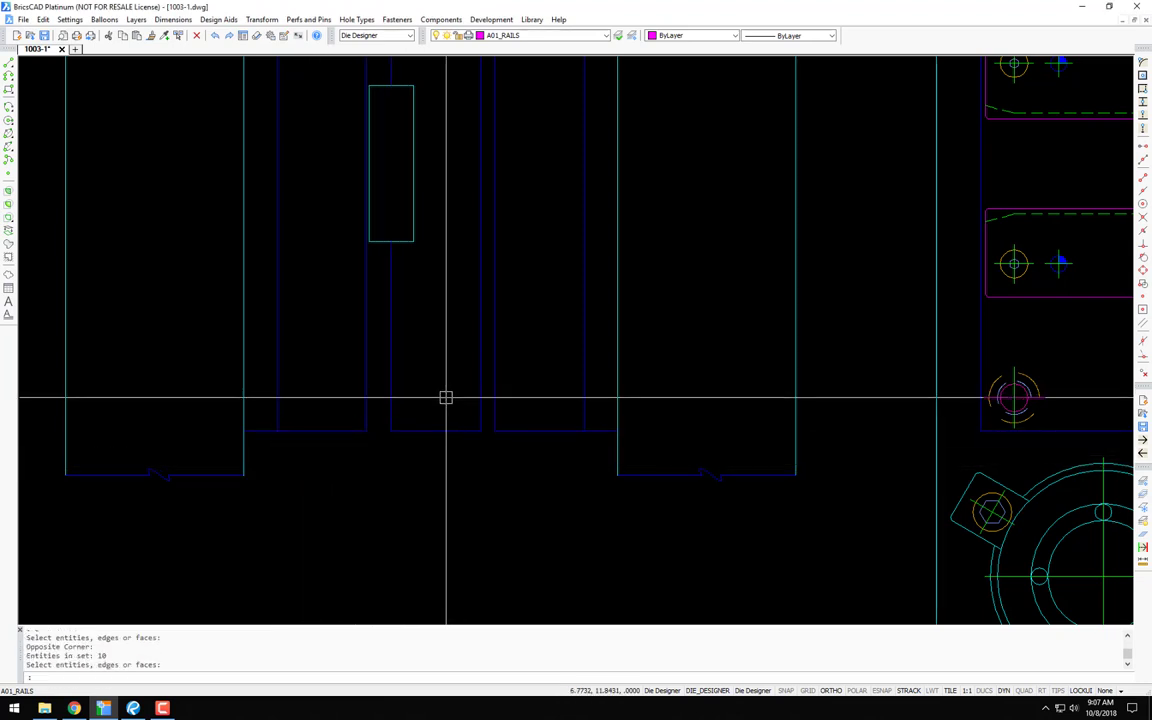
# Step: Insert the 2.0000 long dowel profile pointing left, using an off point .5000 above the left main plate's lower-right corner
pyautogui.write('do')
pyautogui.press('Return')
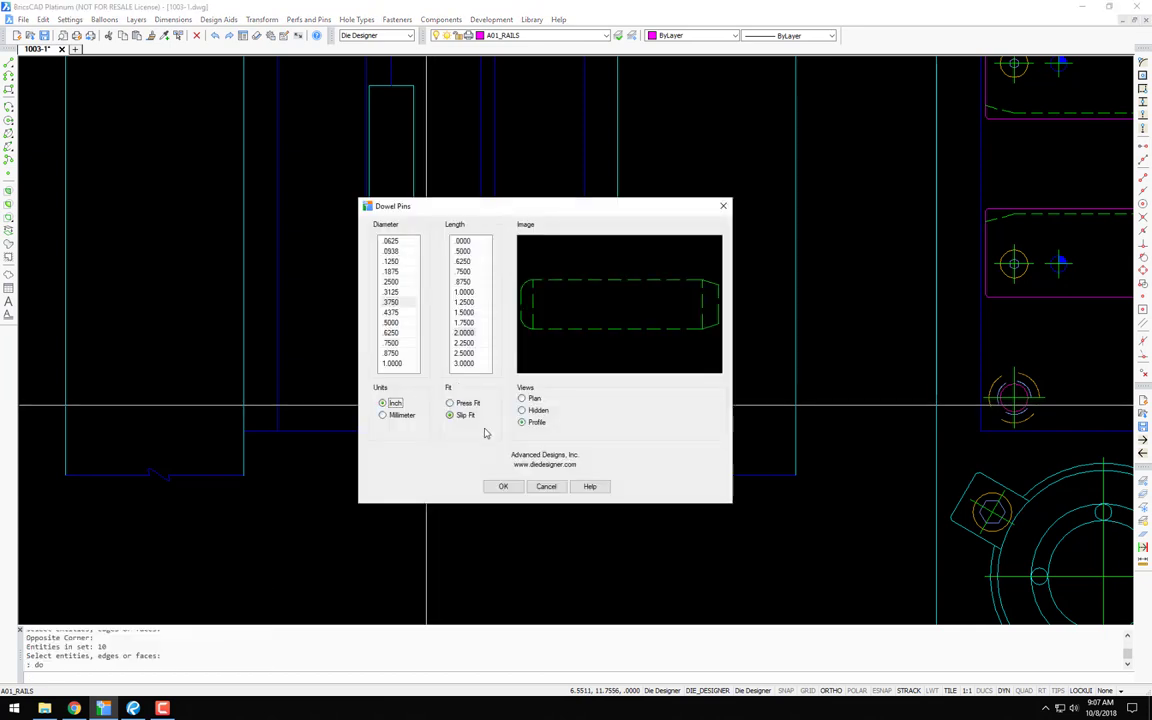
pyautogui.click(503, 487)
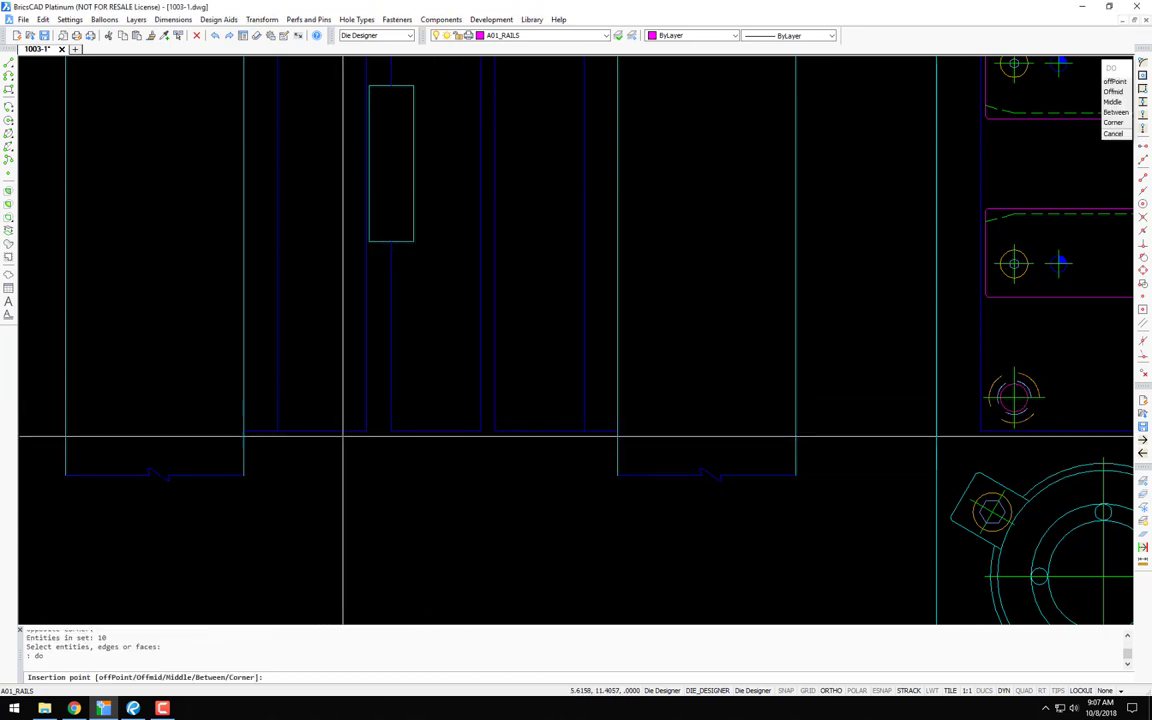
pyautogui.rightClick(352, 421)
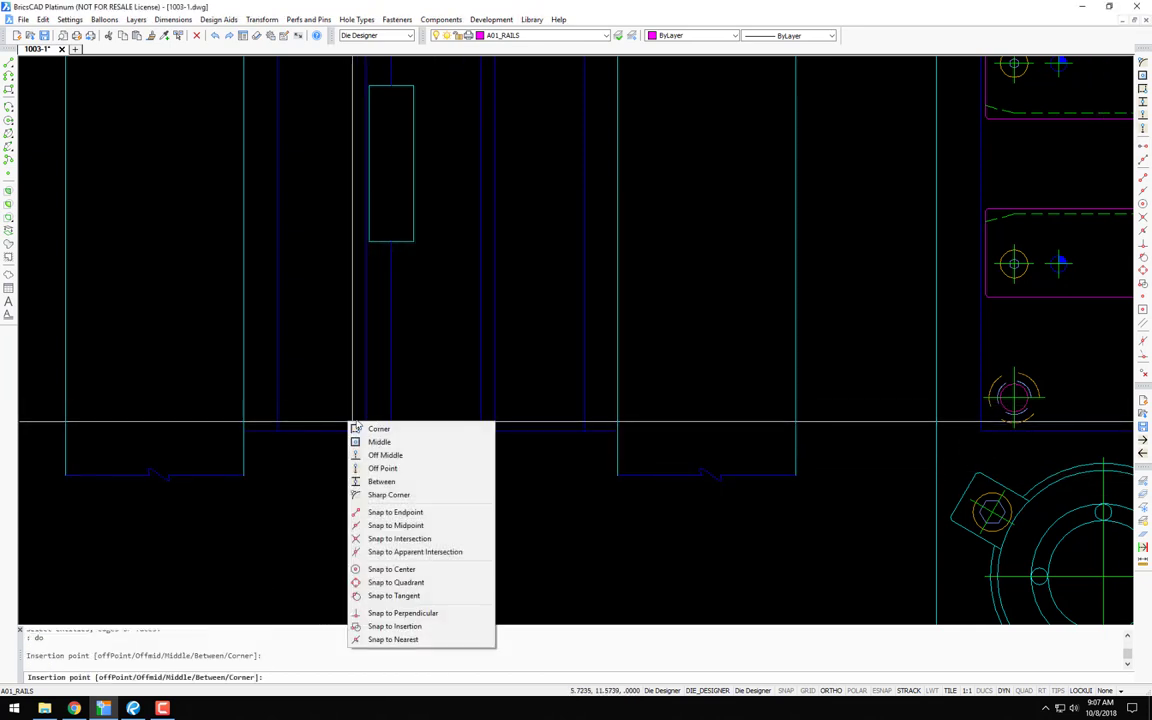
pyautogui.click(384, 468)
pyautogui.click(367, 430)
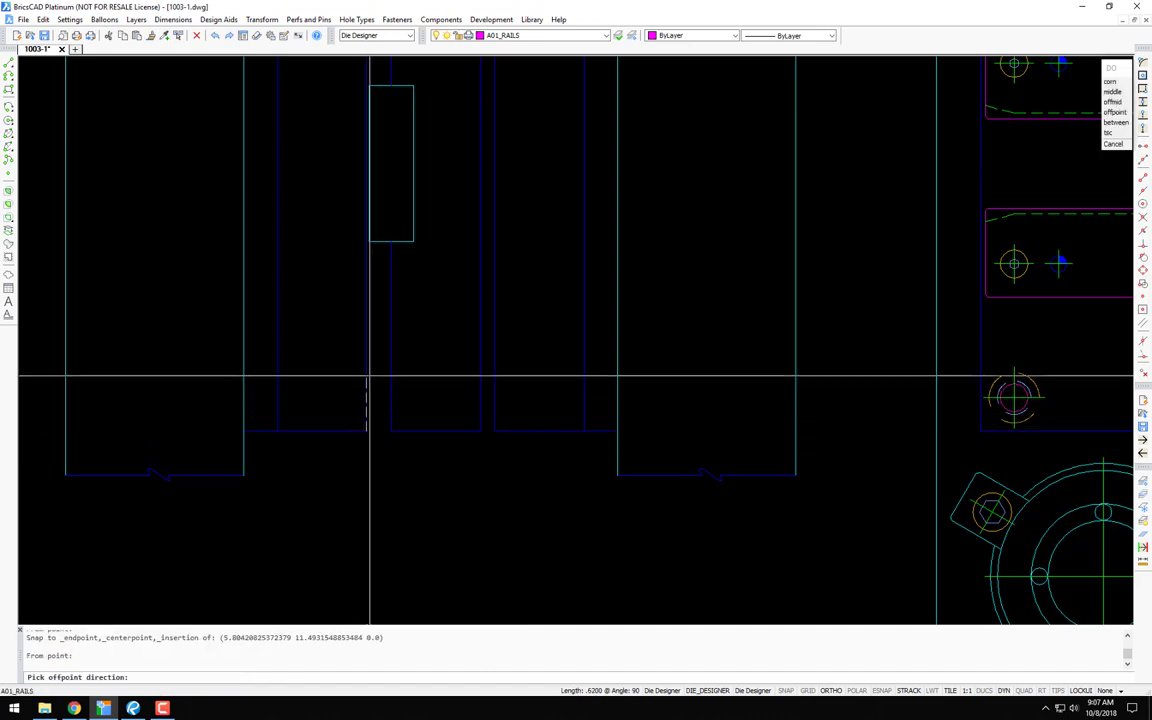
pyautogui.click(369, 379)
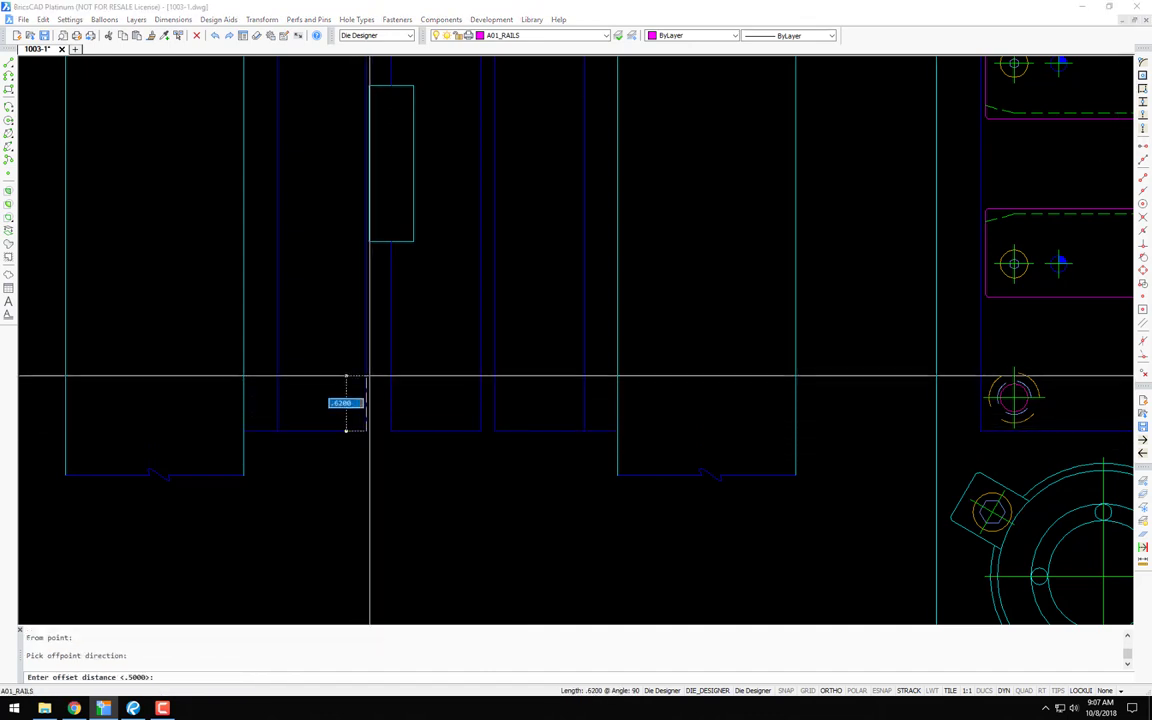
pyautogui.click(370, 378)
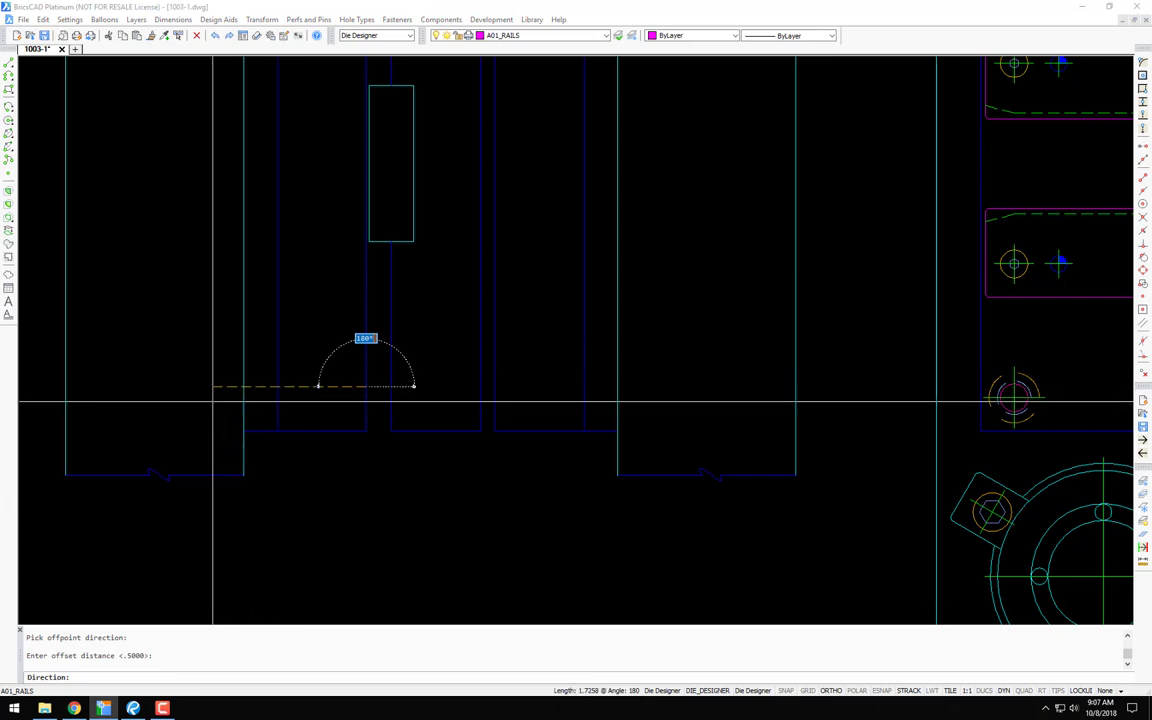
pyautogui.click(213, 399)
pyautogui.click(188, 388)
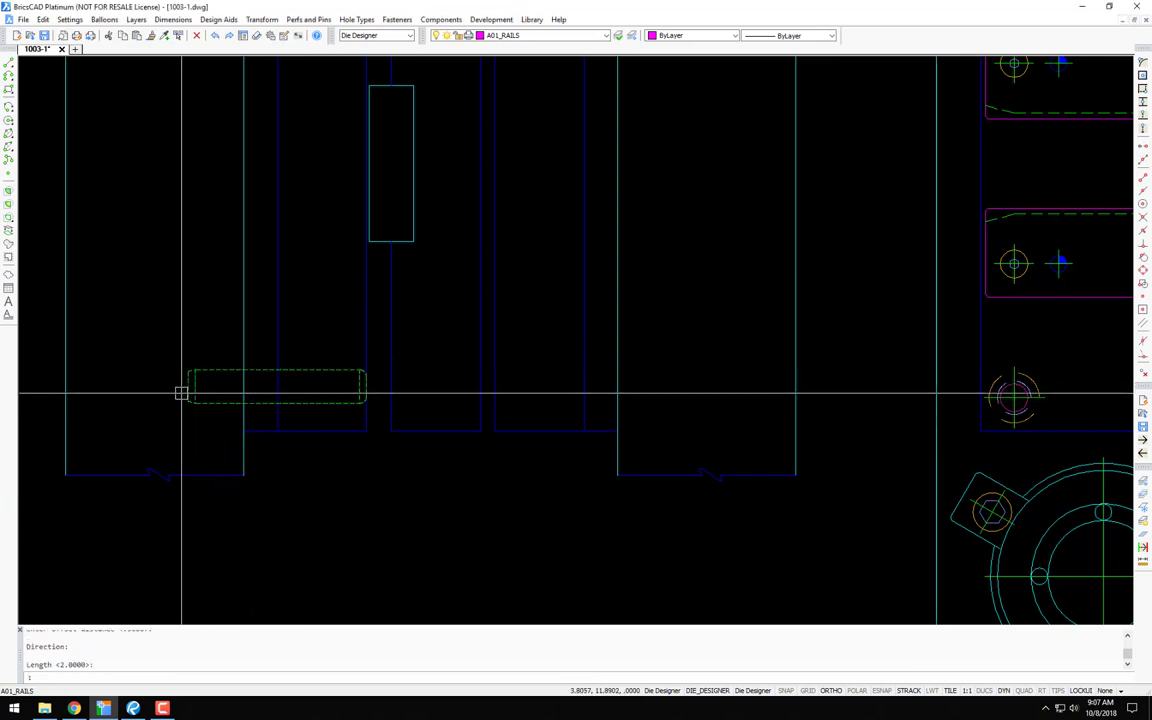
# Step: Move the dowel profile slightly left, away from the plate's right edge
pyautogui.write('m')
pyautogui.press('Return')
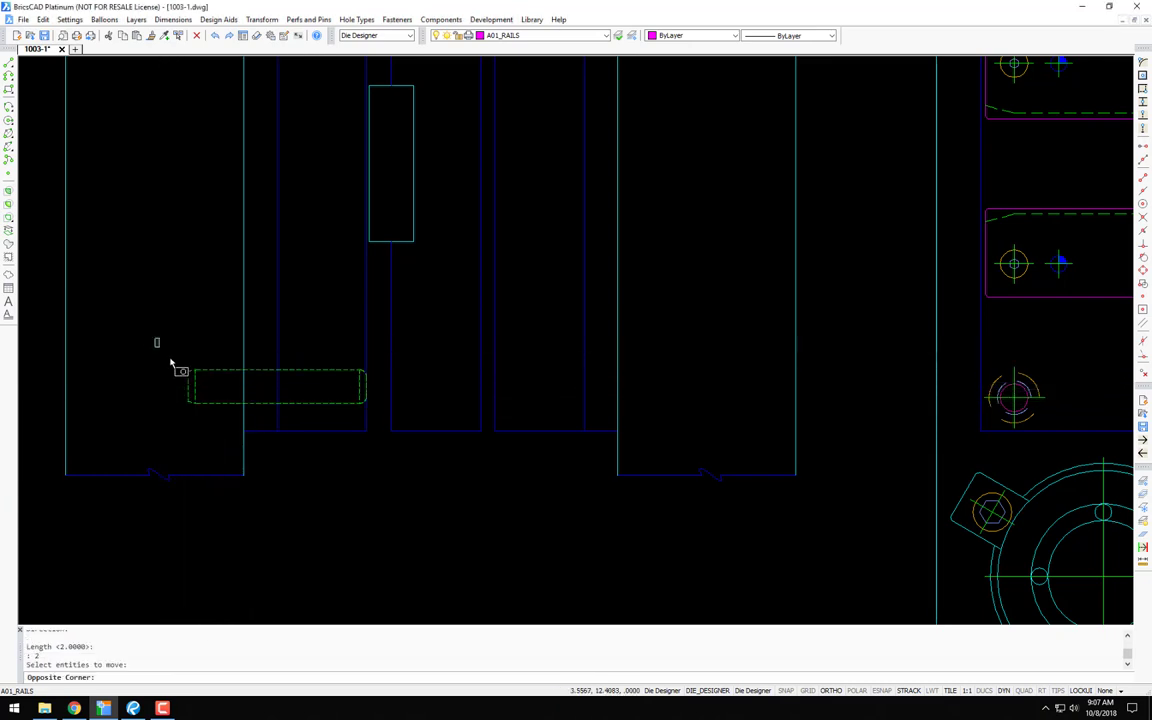
pyautogui.click(155, 338)
pyautogui.click(387, 418)
pyautogui.press('Return')
pyautogui.click(350, 386)
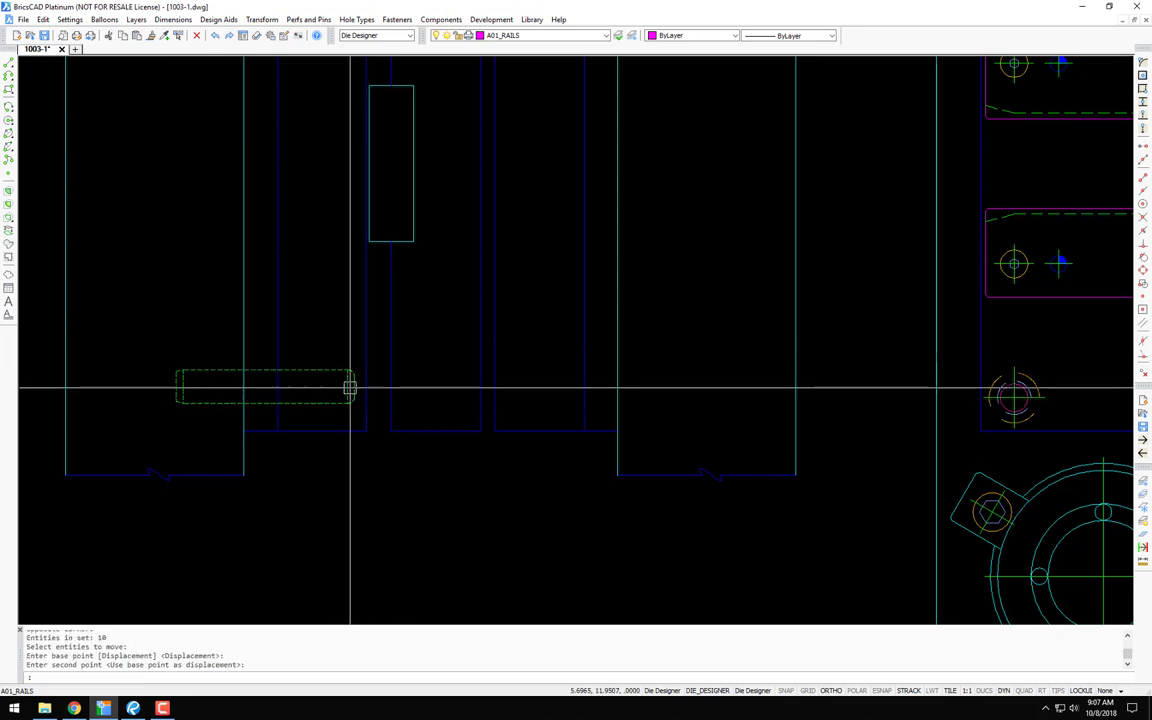
# Step: Extend the dowel profile's long lines to the plate's right edge and the left die shoe's outer edge, using all entities as boundaries
pyautogui.write('ex')
pyautogui.press('Return')
pyautogui.press('Return')
pyautogui.click(329, 403)
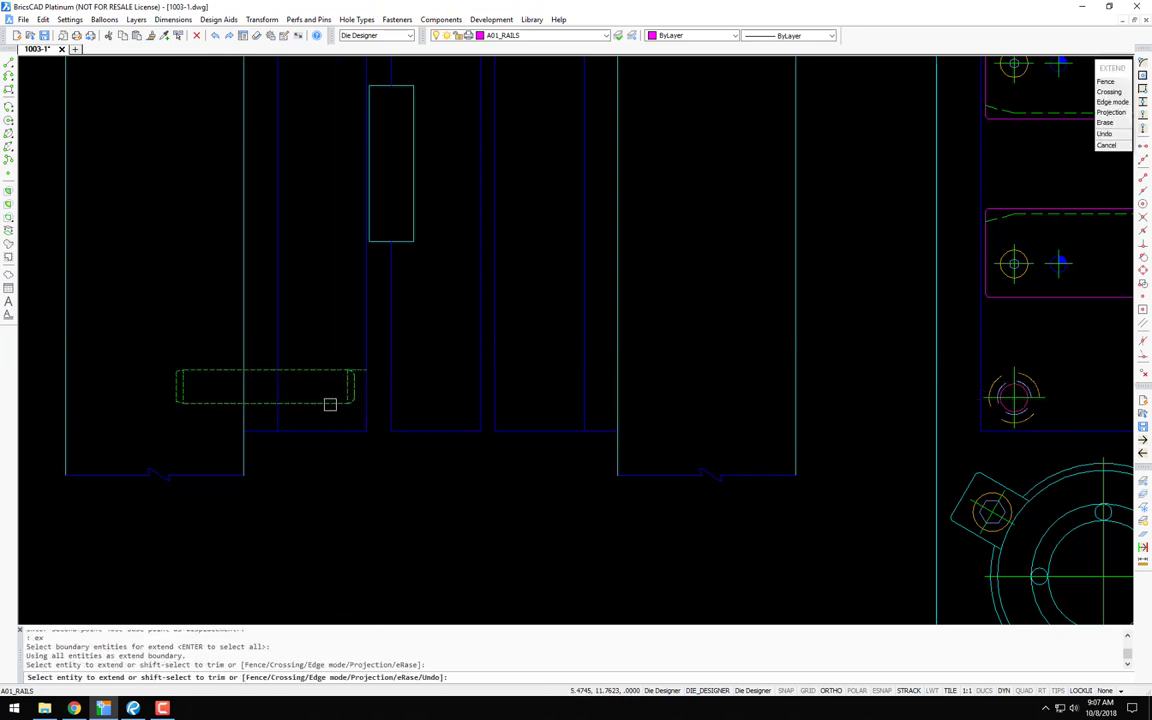
pyautogui.click(206, 402)
pyautogui.press('Escape')
pyautogui.scroll(-3, 210, 372)
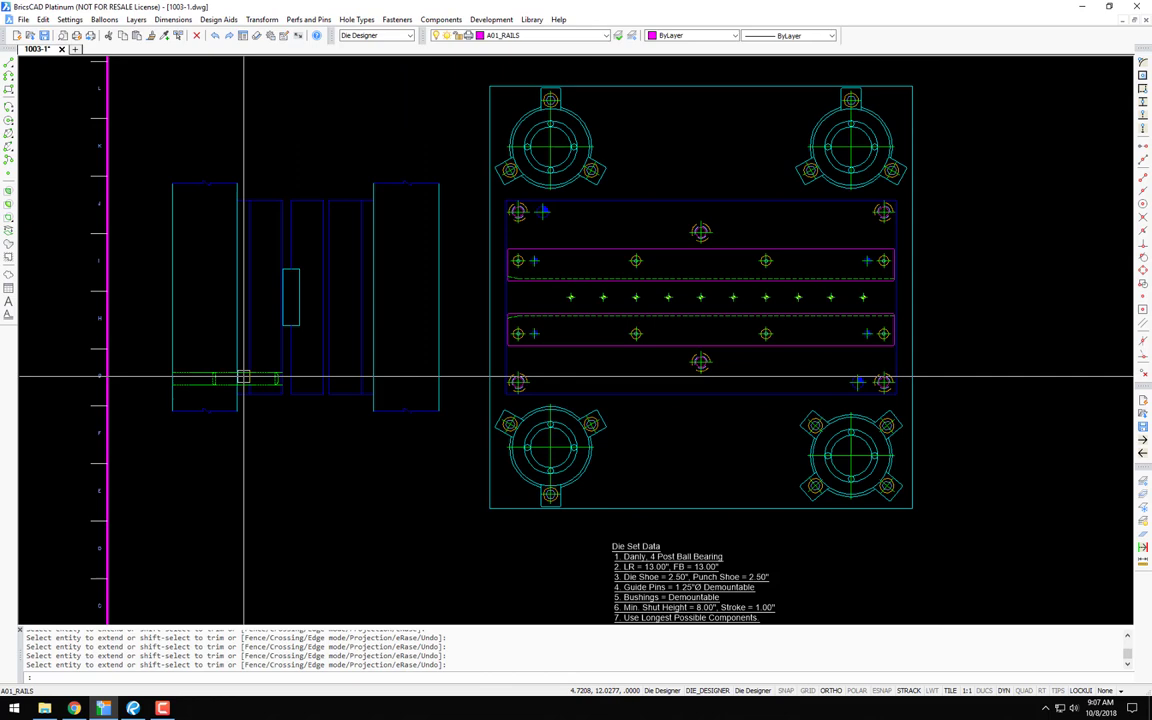
pyautogui.moveTo(590, 389); pyautogui.dragTo(459, 389, button='middle')
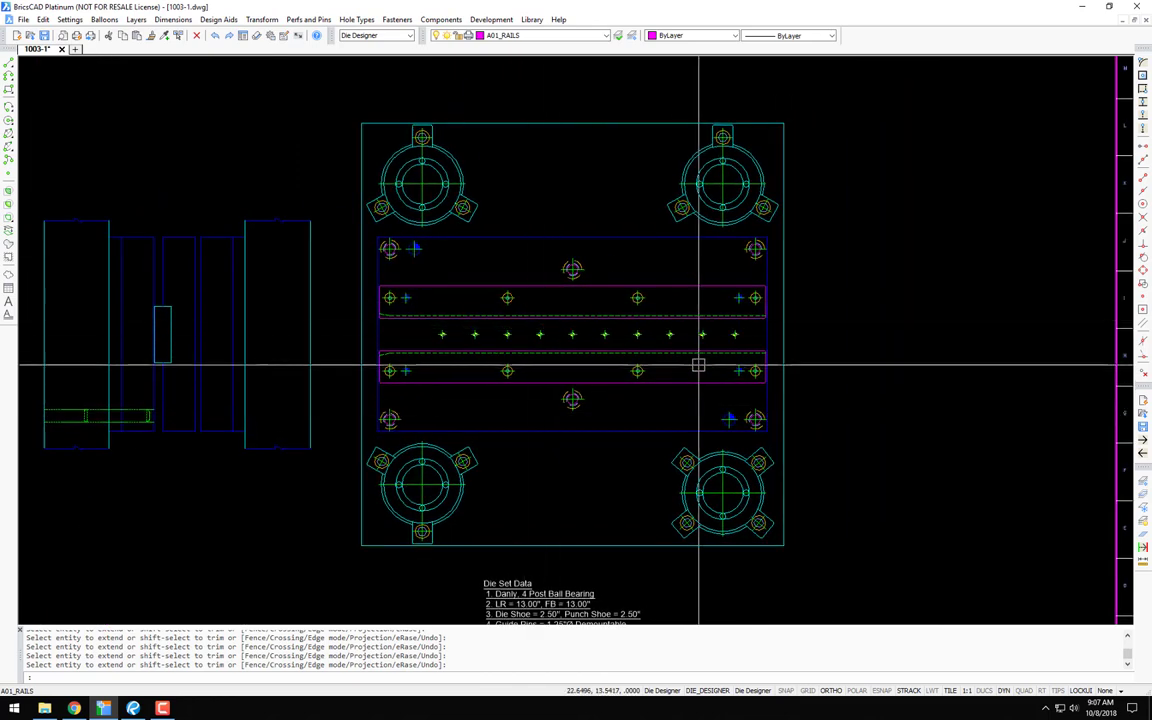
# Step: Erase the two existing plate dowels' lower-right one and the four rail dowels, plus the upper-left plate dowel, from the die set's plan view
pyautogui.scroll(2, 746, 368)
pyautogui.write('e')
pyautogui.press('Return')
pyautogui.click(724, 436)
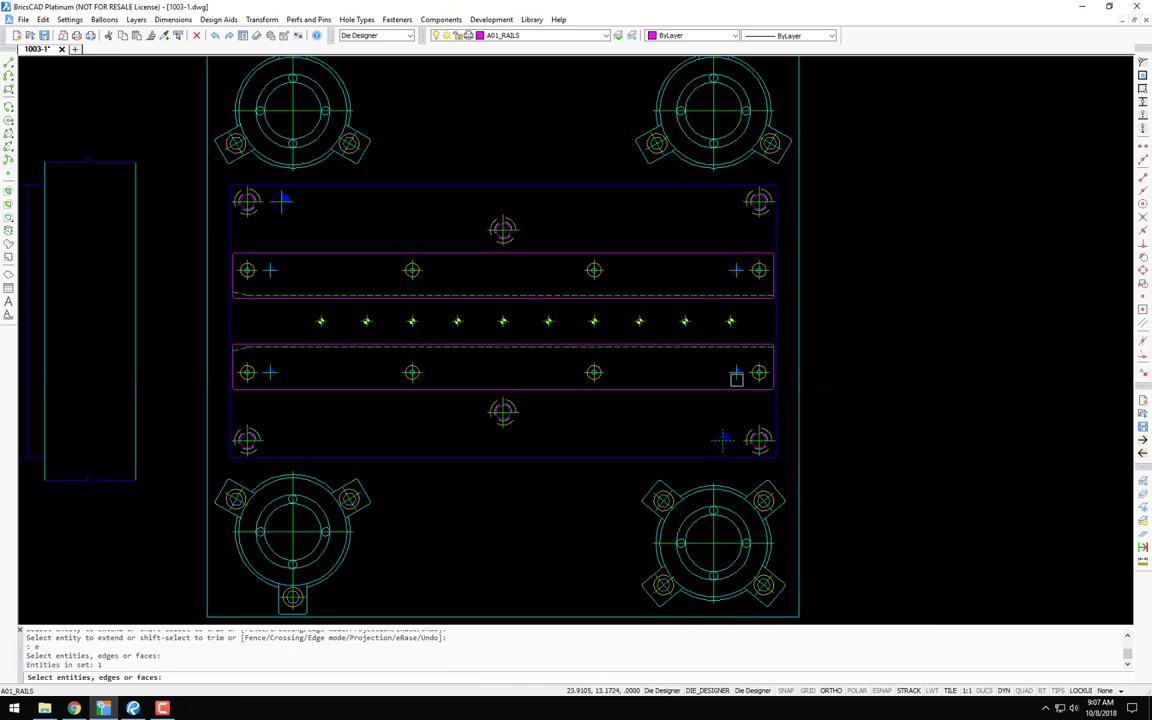
pyautogui.click(734, 374)
pyautogui.click(724, 272)
pyautogui.click(270, 270)
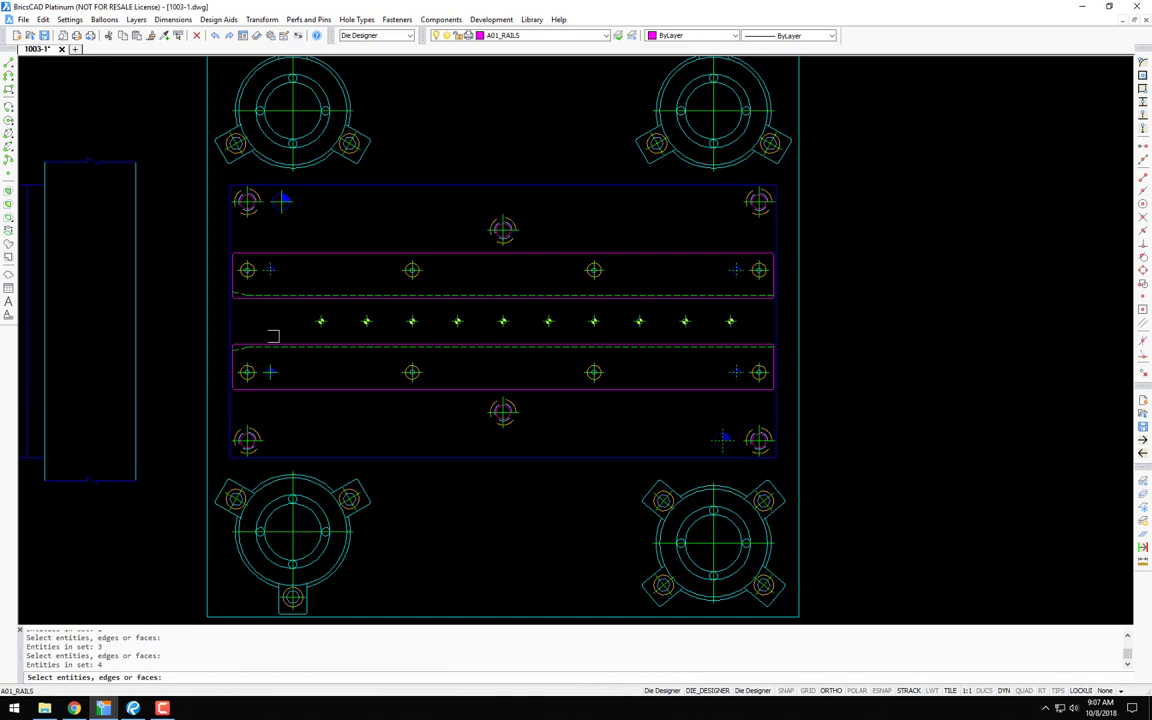
pyautogui.click(270, 372)
pyautogui.press('Return')
# Step: Configure a .3750 x 2.0000 inch dowel pin with Press Fit and Plan view
pyautogui.moveTo(319, 242)
pyautogui.mouseDown(button='middle')
pyautogui.moveTo(357, 319)
pyautogui.moveTo(357, 308)
pyautogui.mouseUp(button='middle')
pyautogui.write('do')
pyautogui.press('Return')
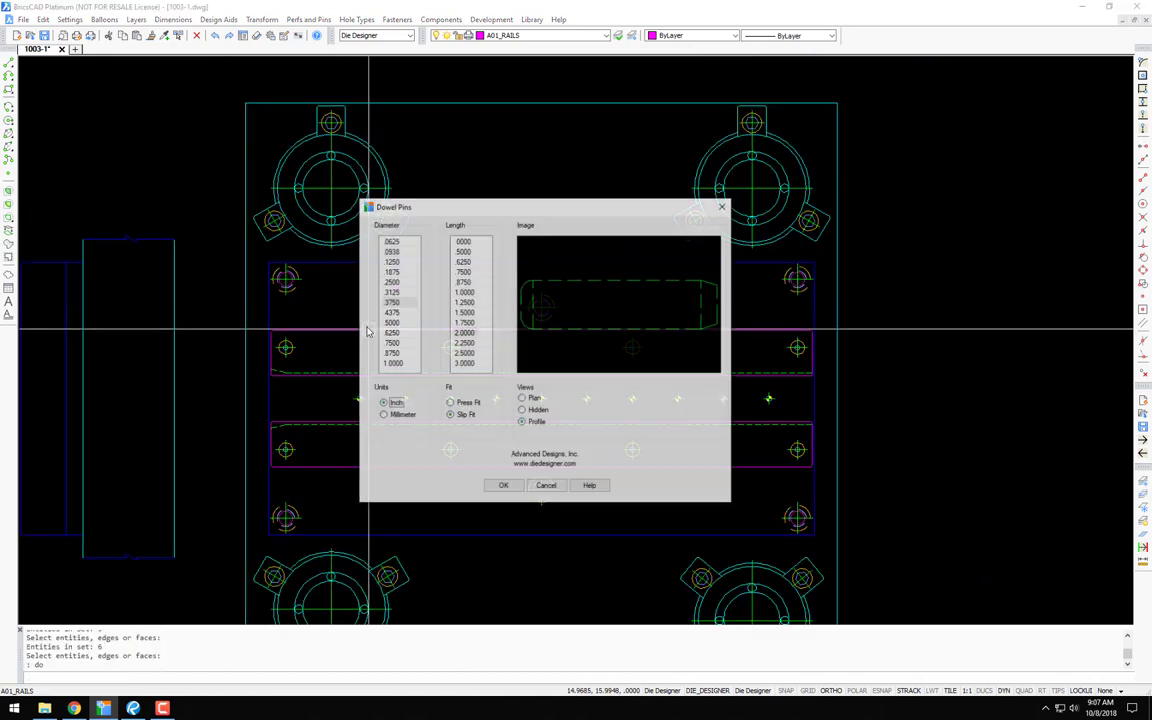
pyautogui.click(450, 403)
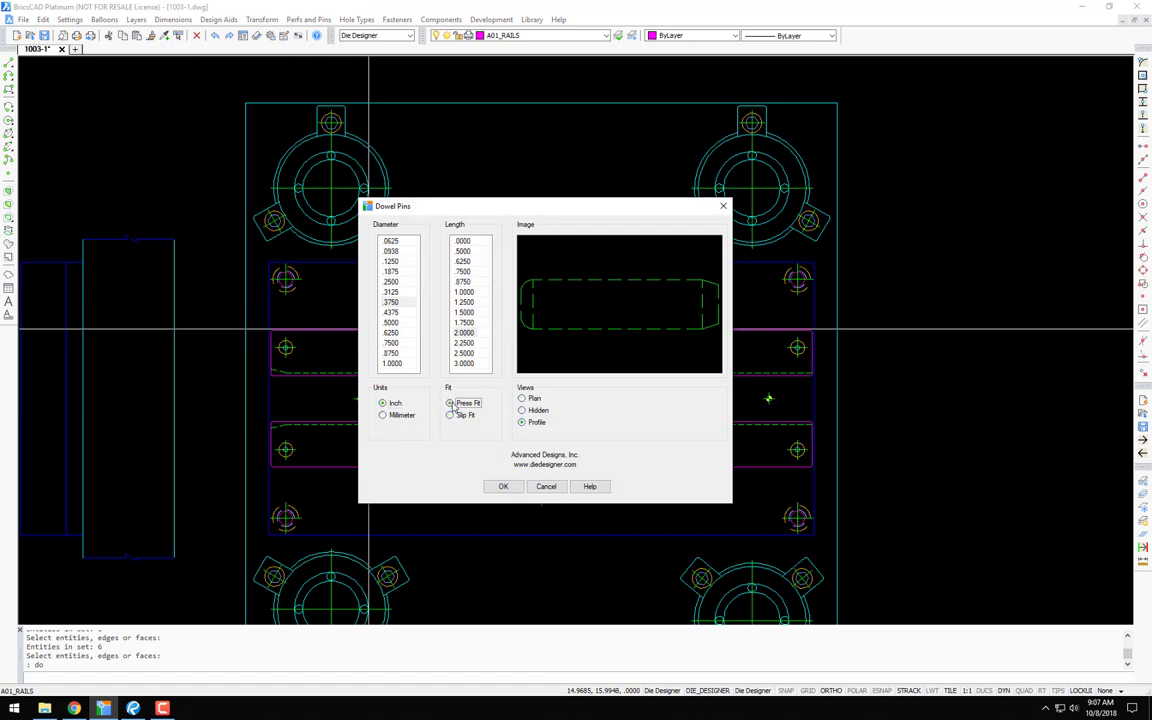
pyautogui.click(522, 398)
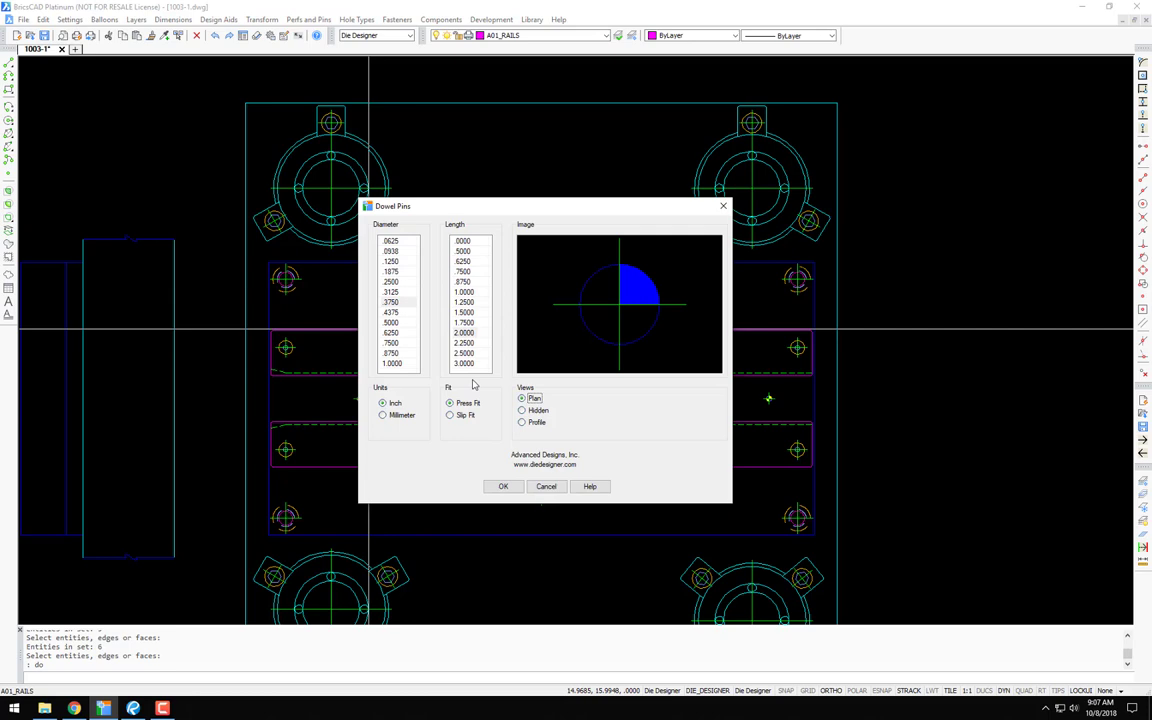
pyautogui.click(504, 487)
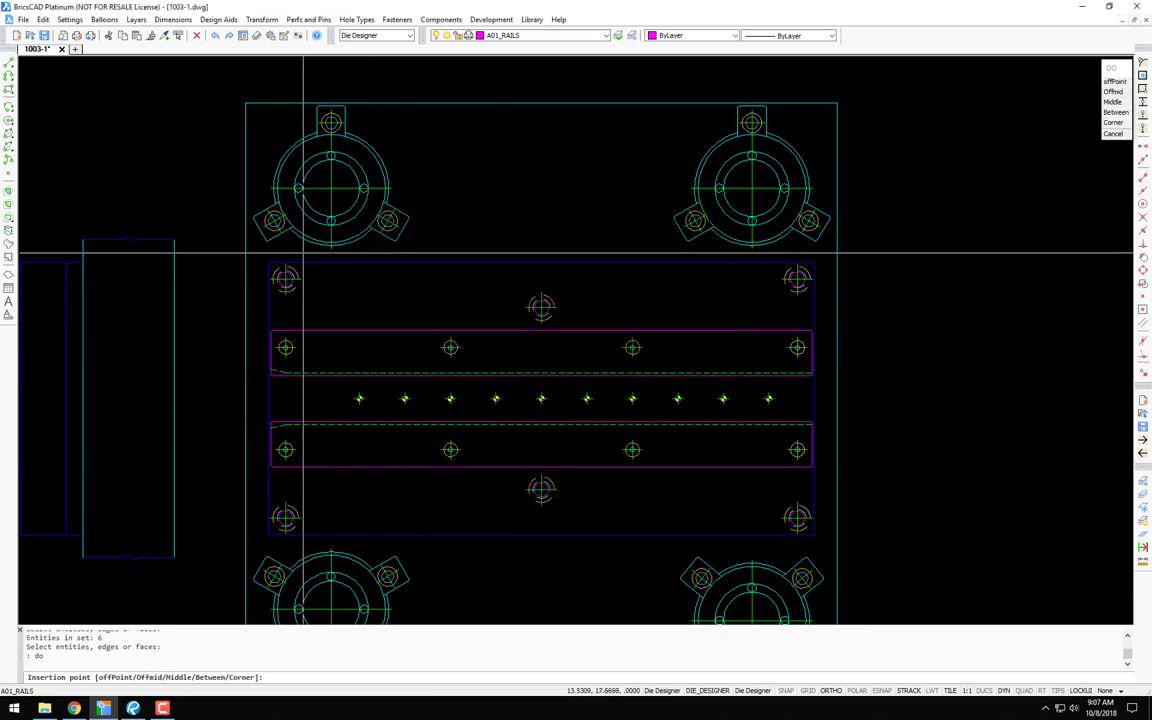
# Step: Insert the dowel using an off point .7500 to the right of the plate's upper-left screw center
pyautogui.scroll(5, 327, 300)
pyautogui.rightClick(327, 300)
pyautogui.click(360, 346)
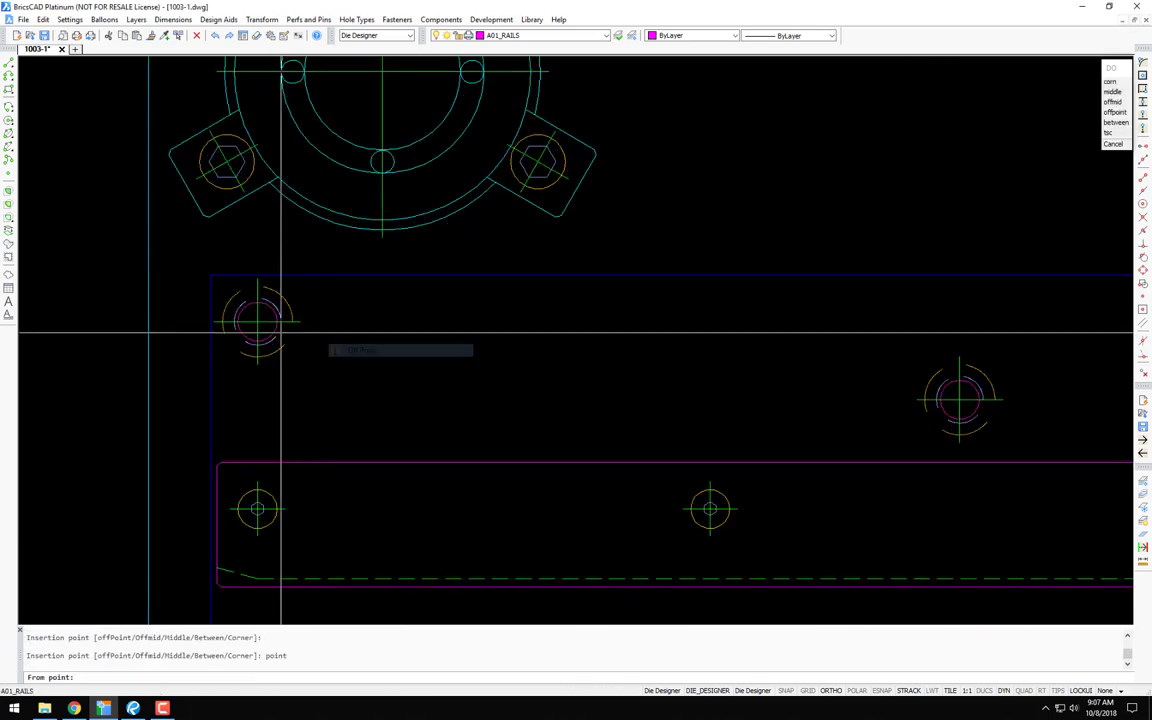
pyautogui.click(274, 327)
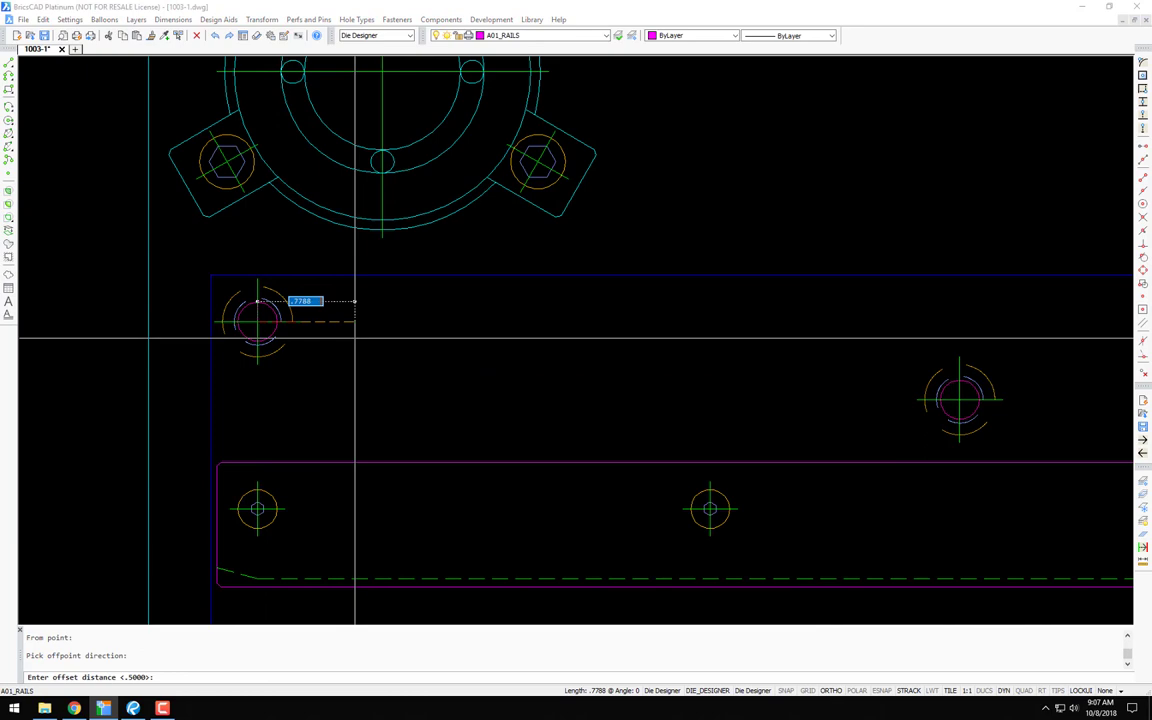
pyautogui.click(355, 337)
pyautogui.press('Return')
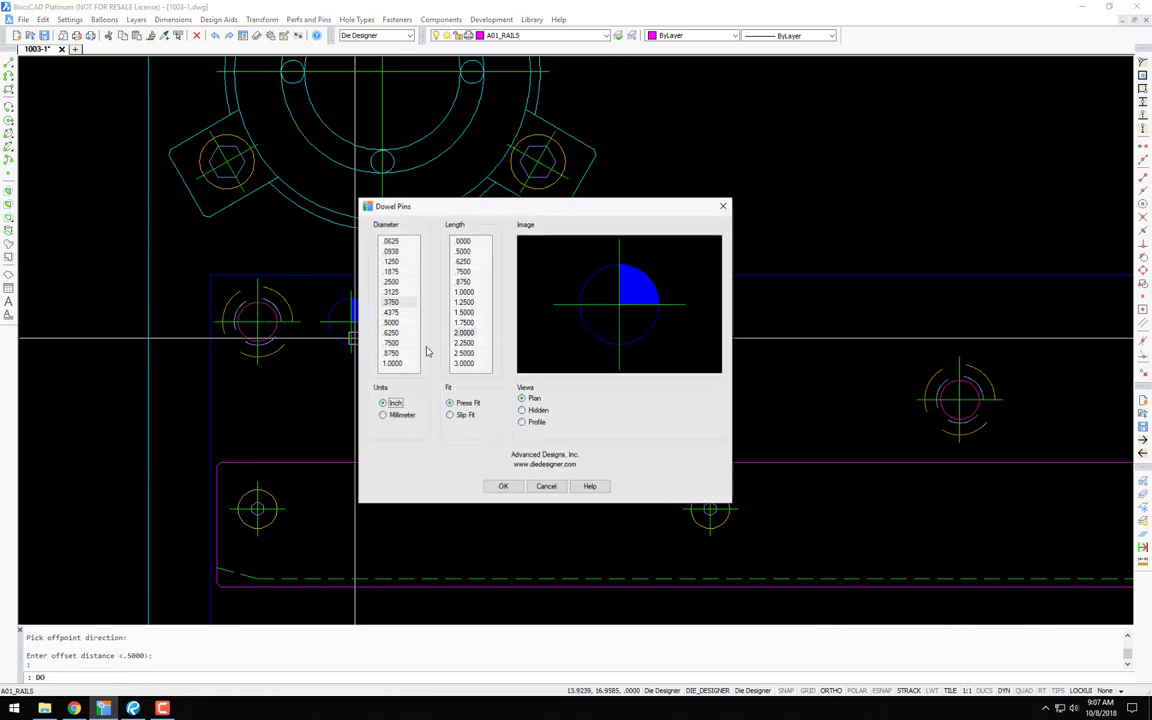
# Step: Insert a second dowel of the same size using an off point .8000 to the left of the plate's lower-right screw center
pyautogui.click(503, 487)
pyautogui.scroll(-4, 592, 463)
pyautogui.scroll(6, 548, 321)
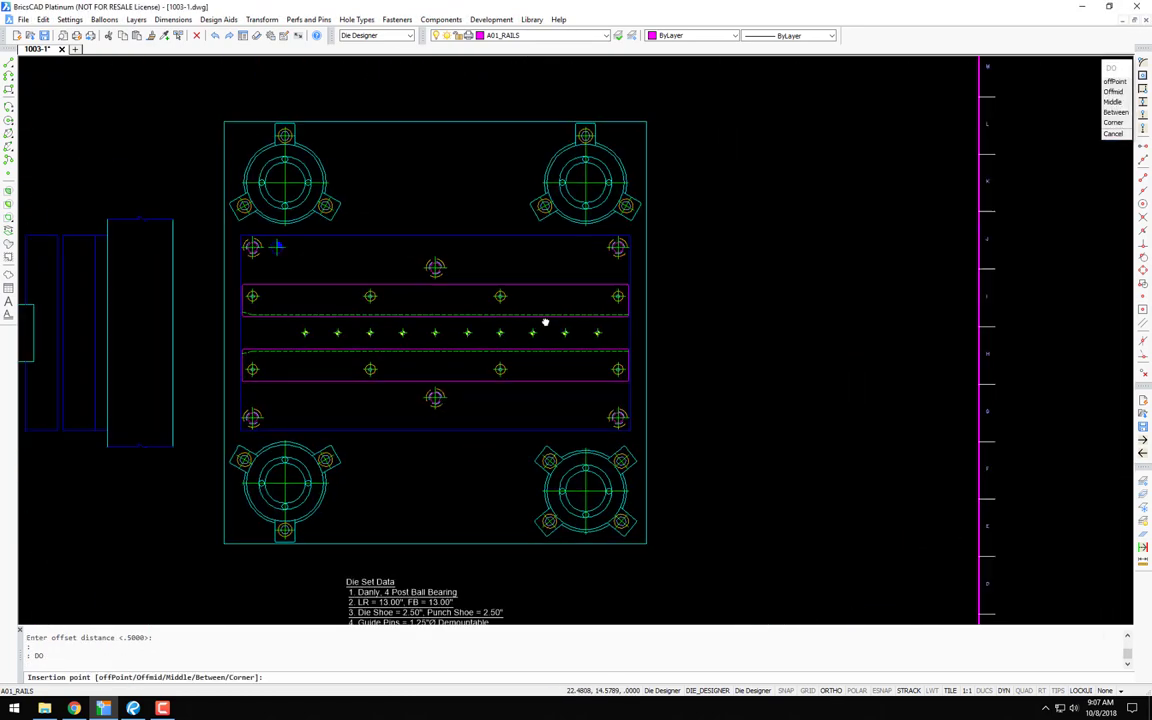
pyautogui.rightClick(680, 425)
pyautogui.click(712, 470)
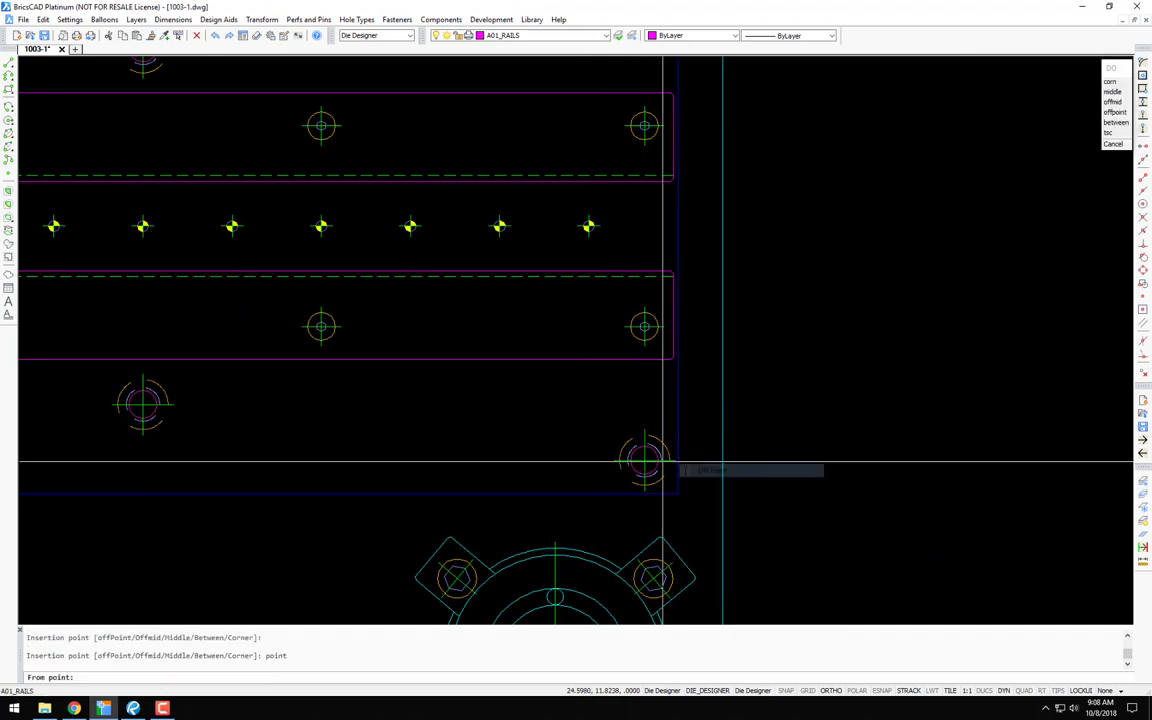
pyautogui.click(641, 466)
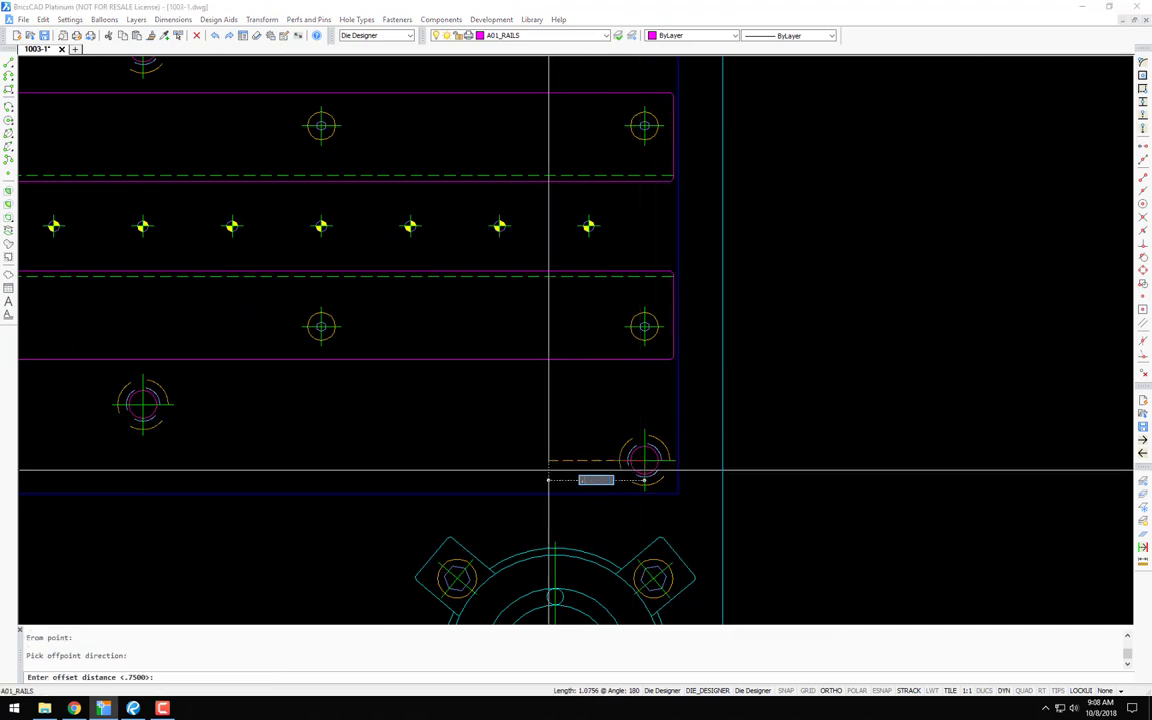
pyautogui.press('Return')
# Step: Configure a .1875 x .7500 inch press fit dowel pin in plan view for the rails
pyautogui.scroll(-5, 548, 470)
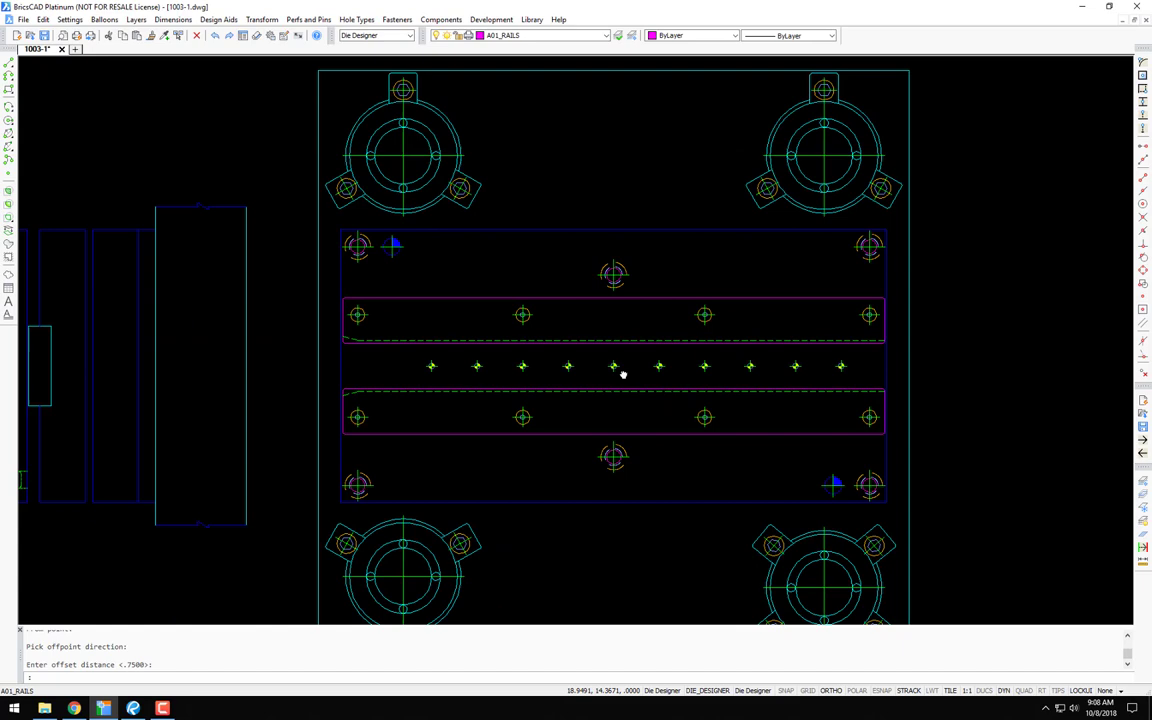
pyautogui.scroll(3, 452, 345)
pyautogui.moveTo(360, 342)
pyautogui.mouseDown(button='middle')
pyautogui.moveTo(216, 337)
pyautogui.moveTo(233, 340)
pyautogui.mouseUp(button='middle')
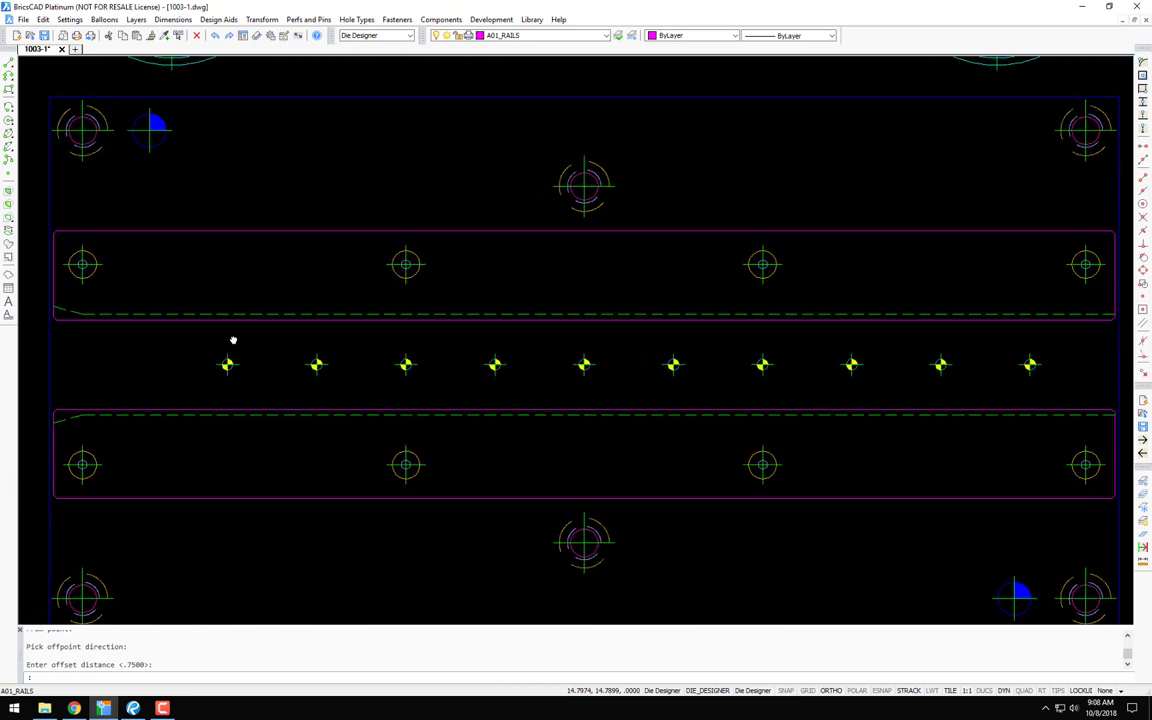
pyautogui.write('DO')
pyautogui.press('Return')
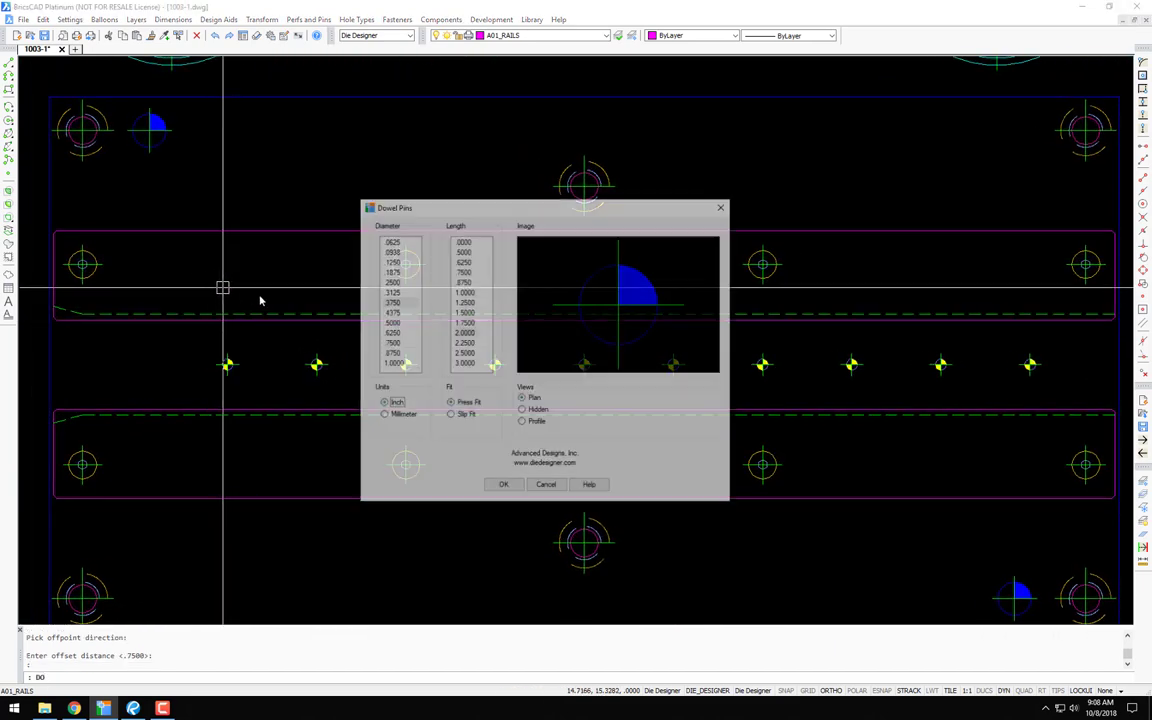
pyautogui.click(396, 273)
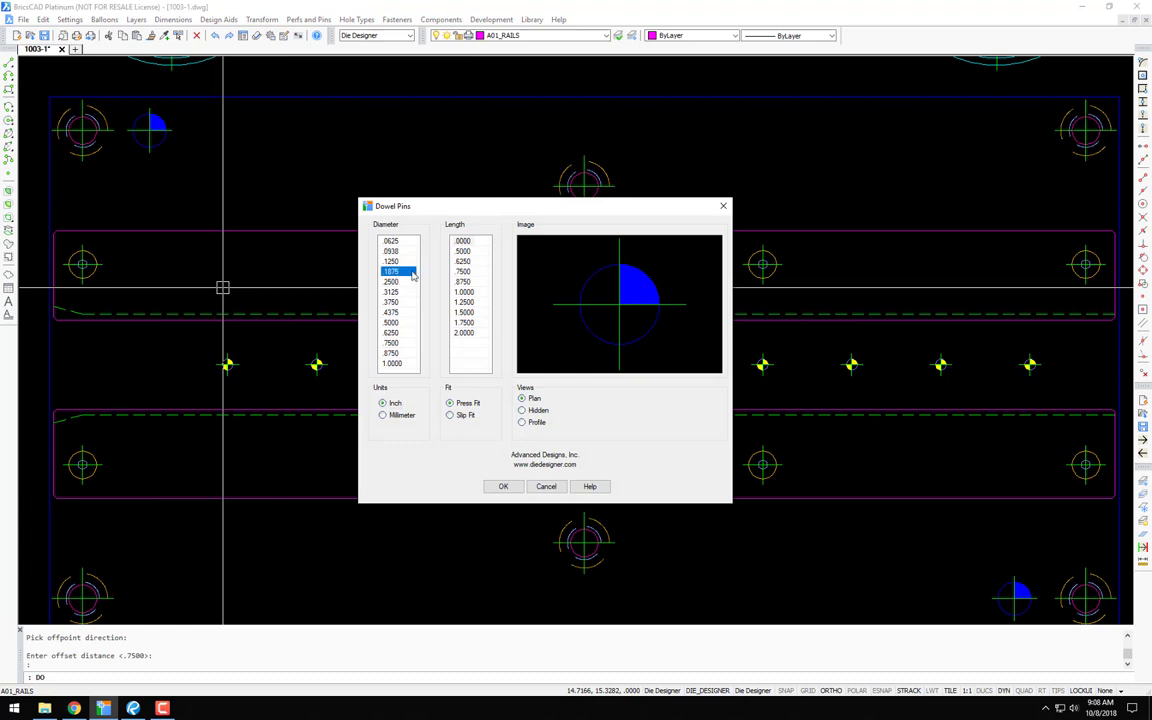
pyautogui.click(463, 272)
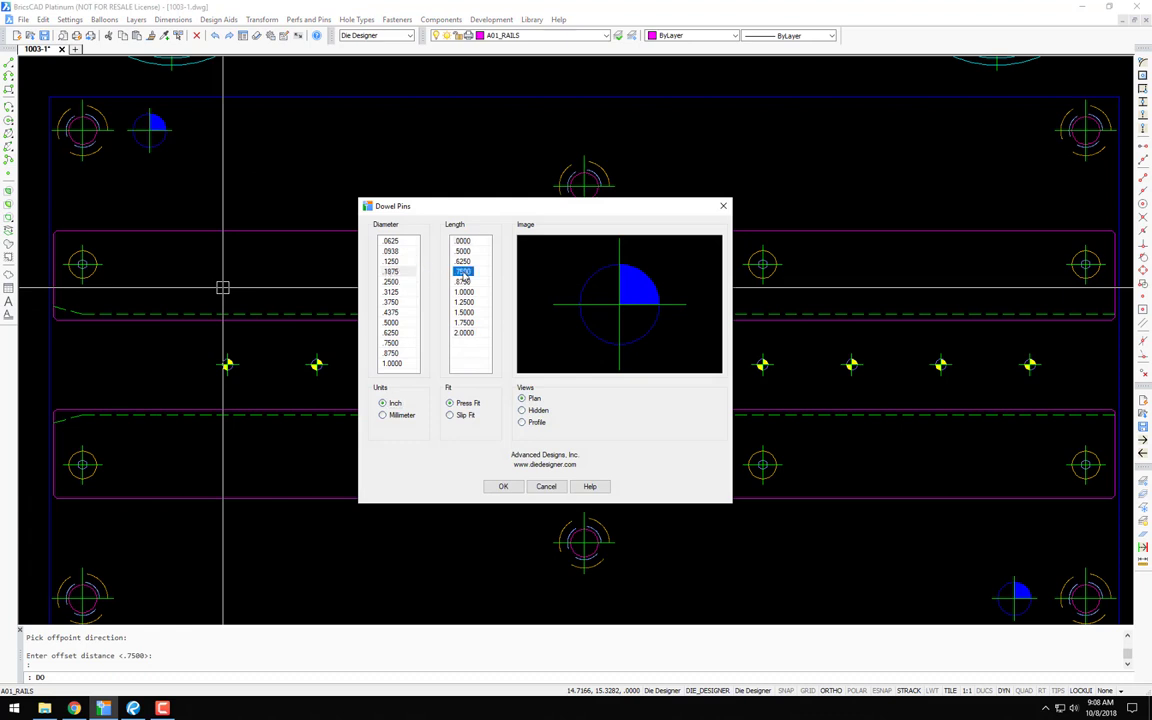
pyautogui.click(505, 487)
# Step: Insert the dowel using an off point .5 to the right of the upper rail's leftmost screw center
pyautogui.rightClick(231, 271)
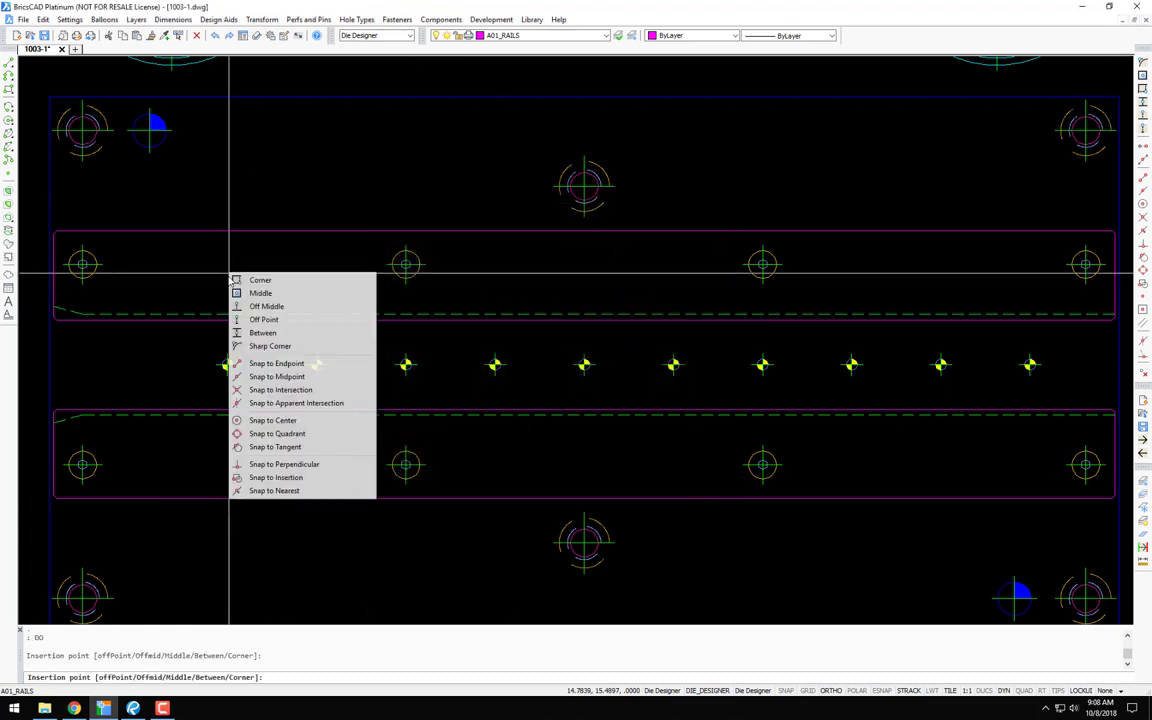
pyautogui.click(265, 319)
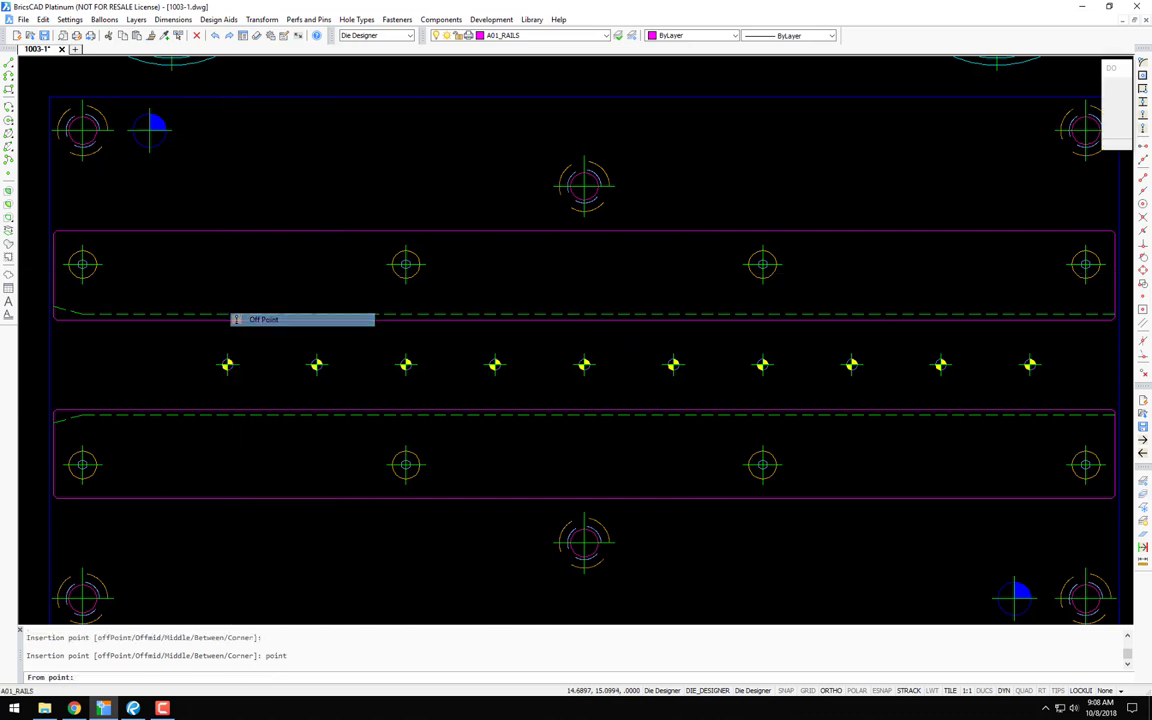
pyautogui.click(83, 264)
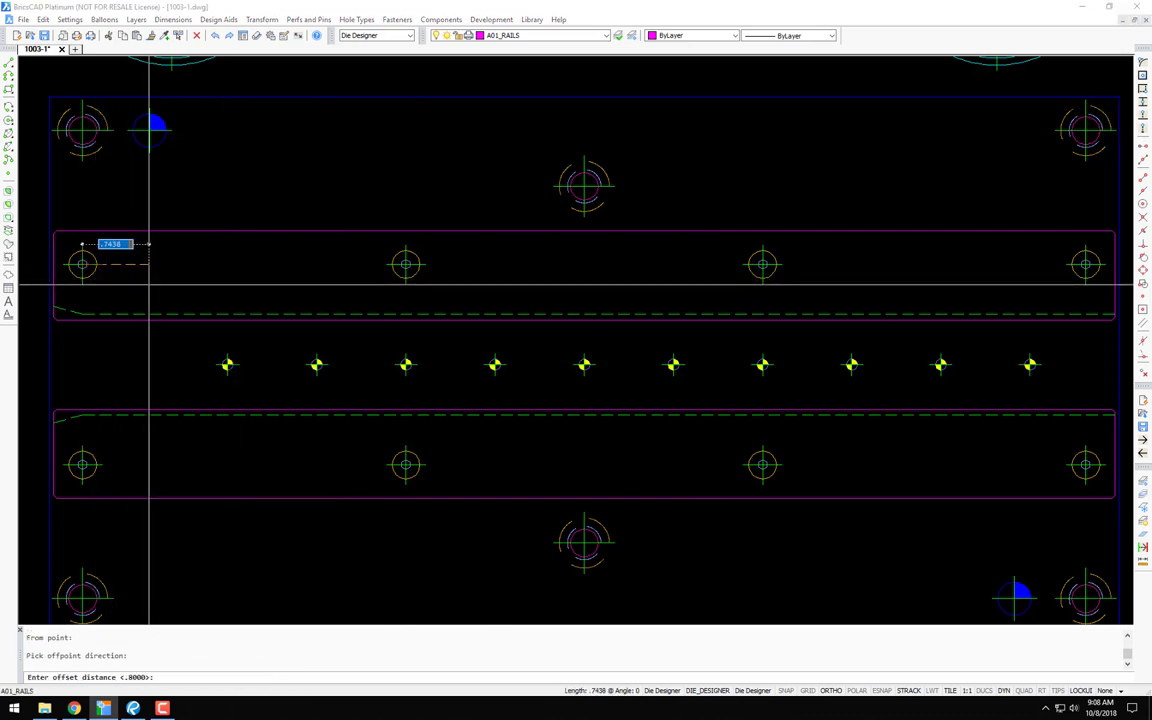
pyautogui.write('.5')
pyautogui.press('Return')
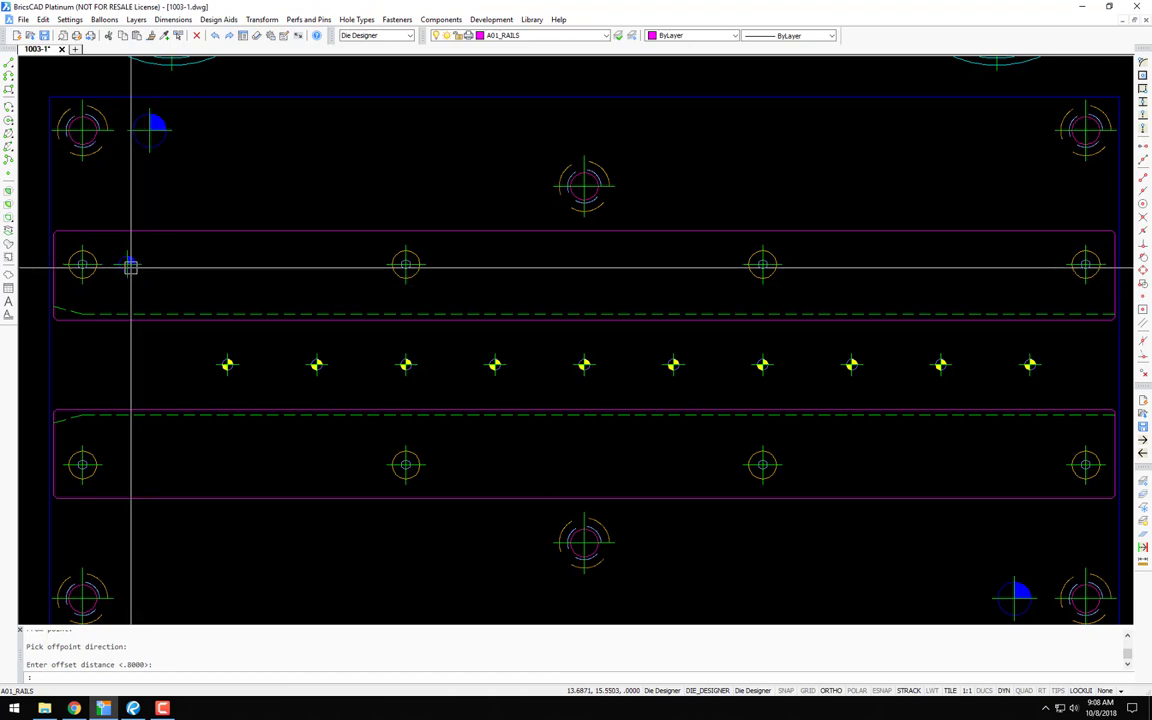
# Step: Insert the same rail dowel using an off point .5000 to the left of the upper rail's rightmost screw center
pyautogui.moveTo(131, 265); pyautogui.dragTo(117, 270, button='middle')
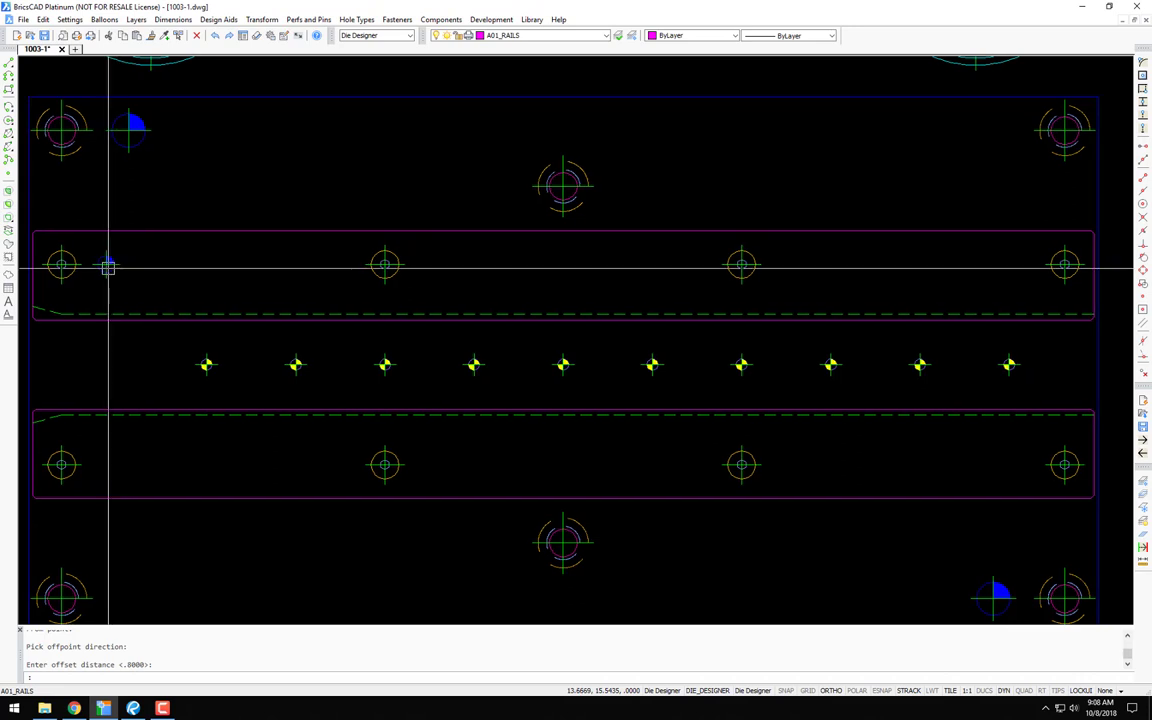
pyautogui.press('Return')
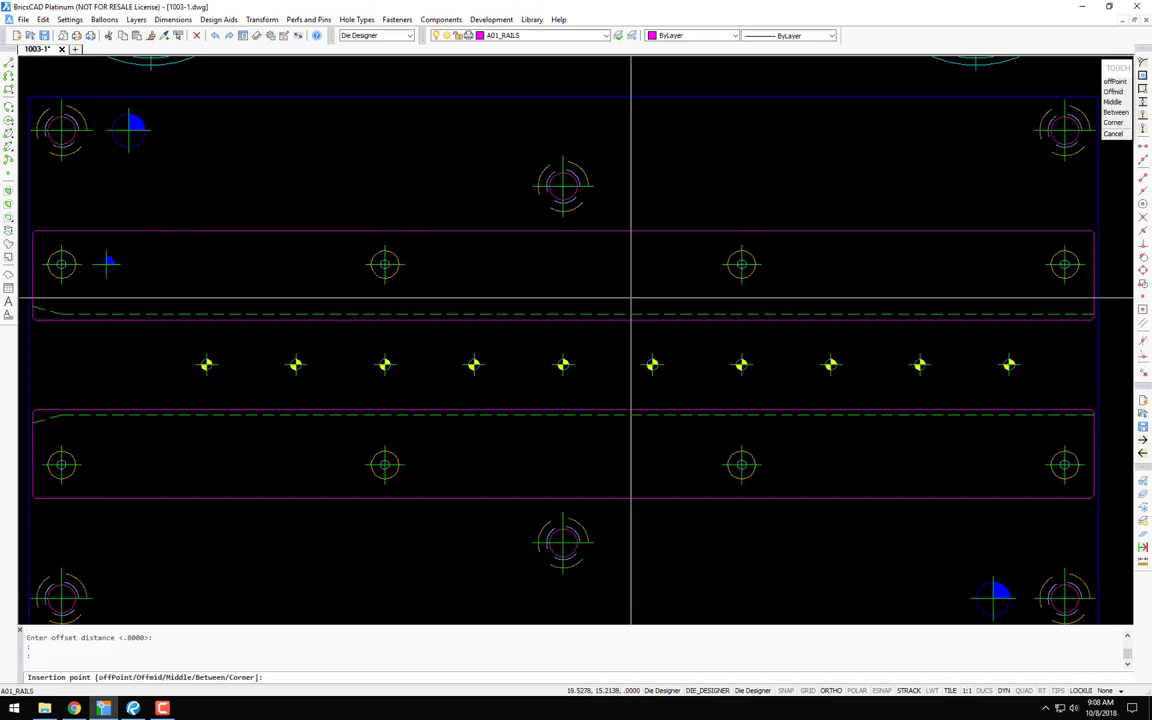
pyautogui.moveTo(630, 304); pyautogui.dragTo(490, 298, button='middle')
pyautogui.rightClick(831, 272)
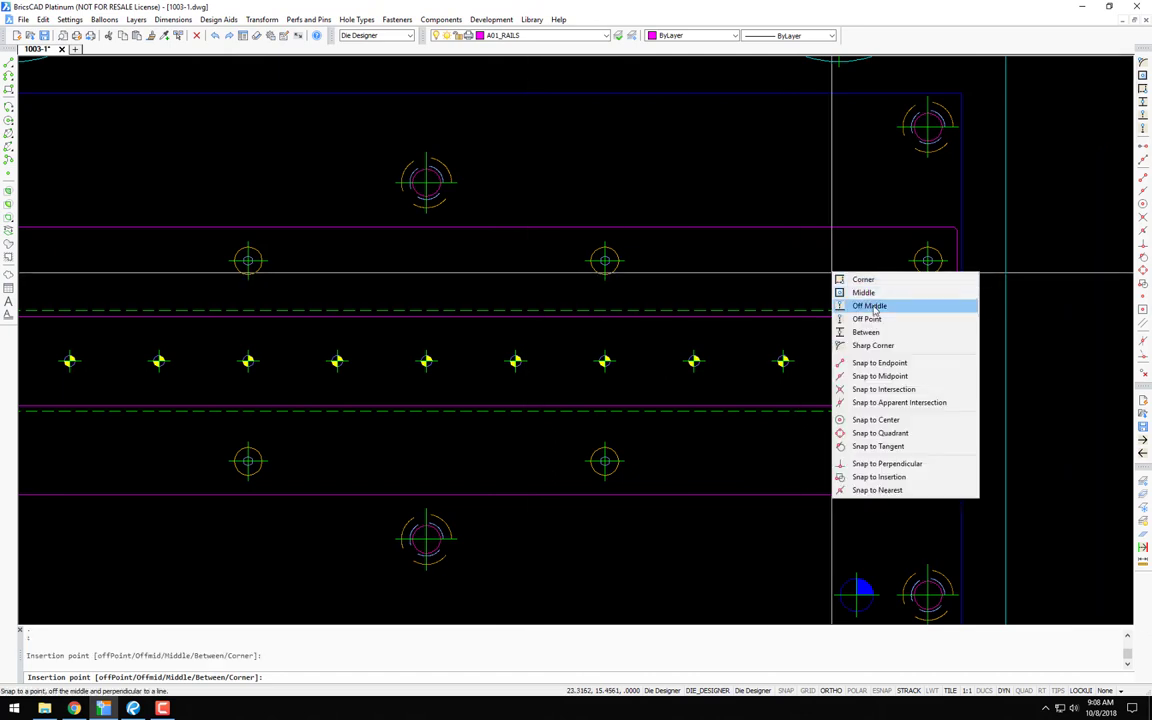
pyautogui.click(867, 319)
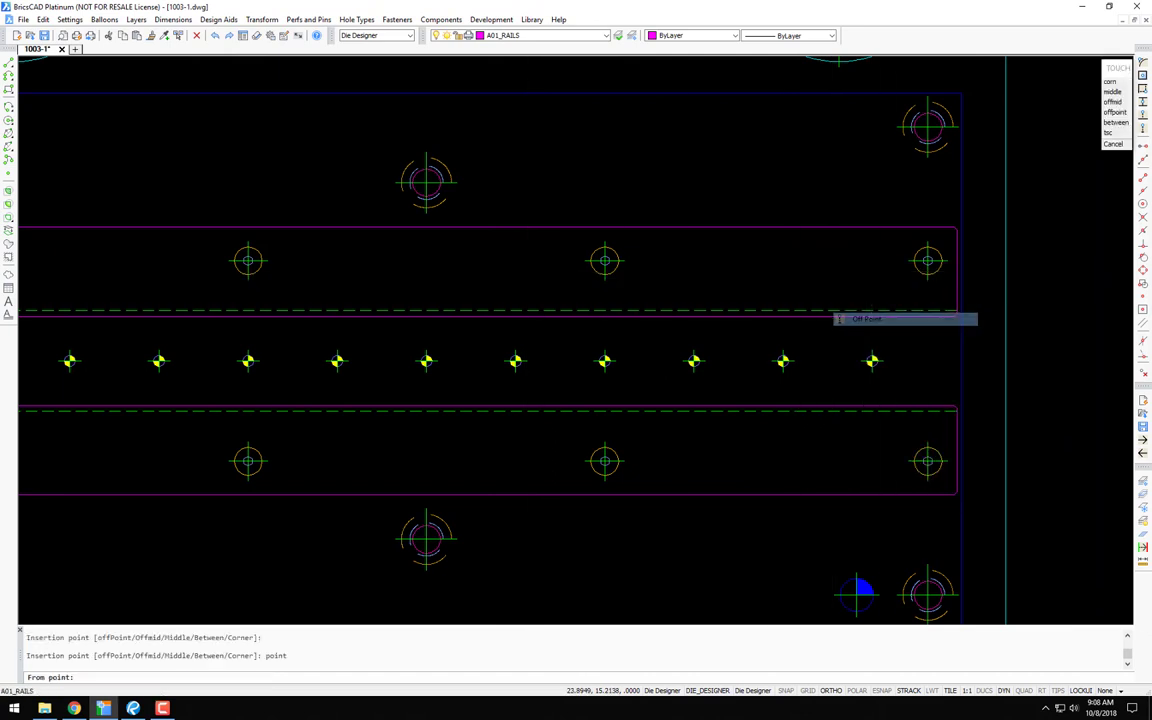
pyautogui.click(928, 261)
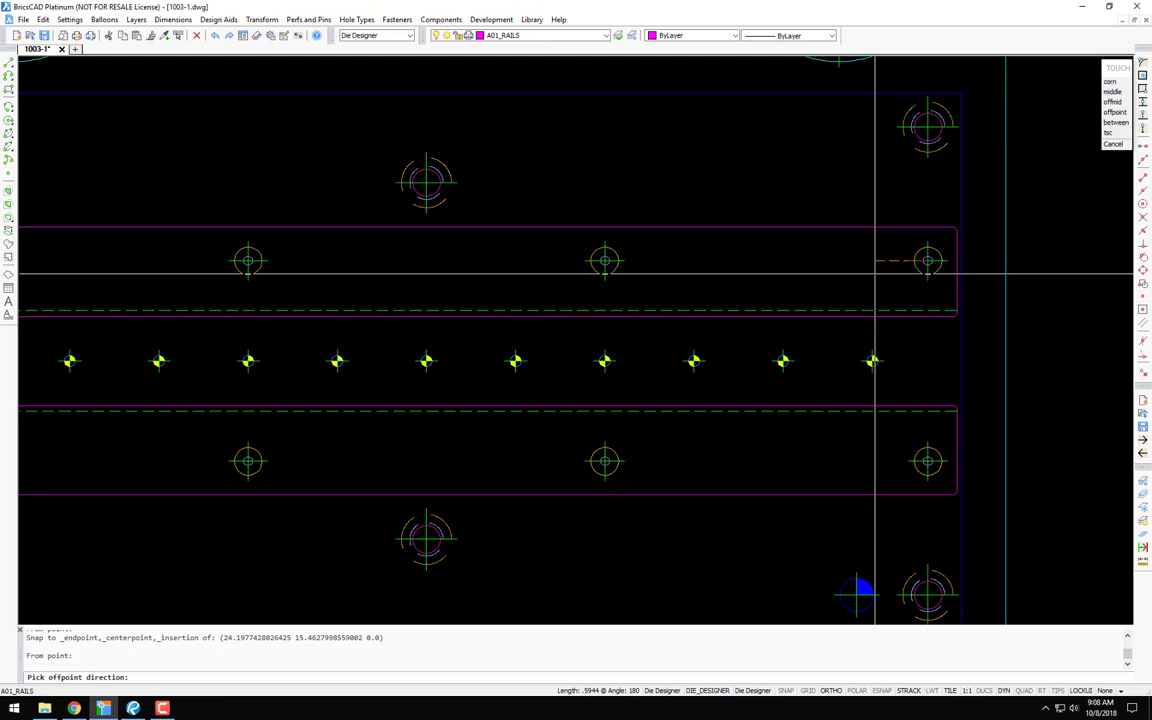
pyautogui.click(870, 276)
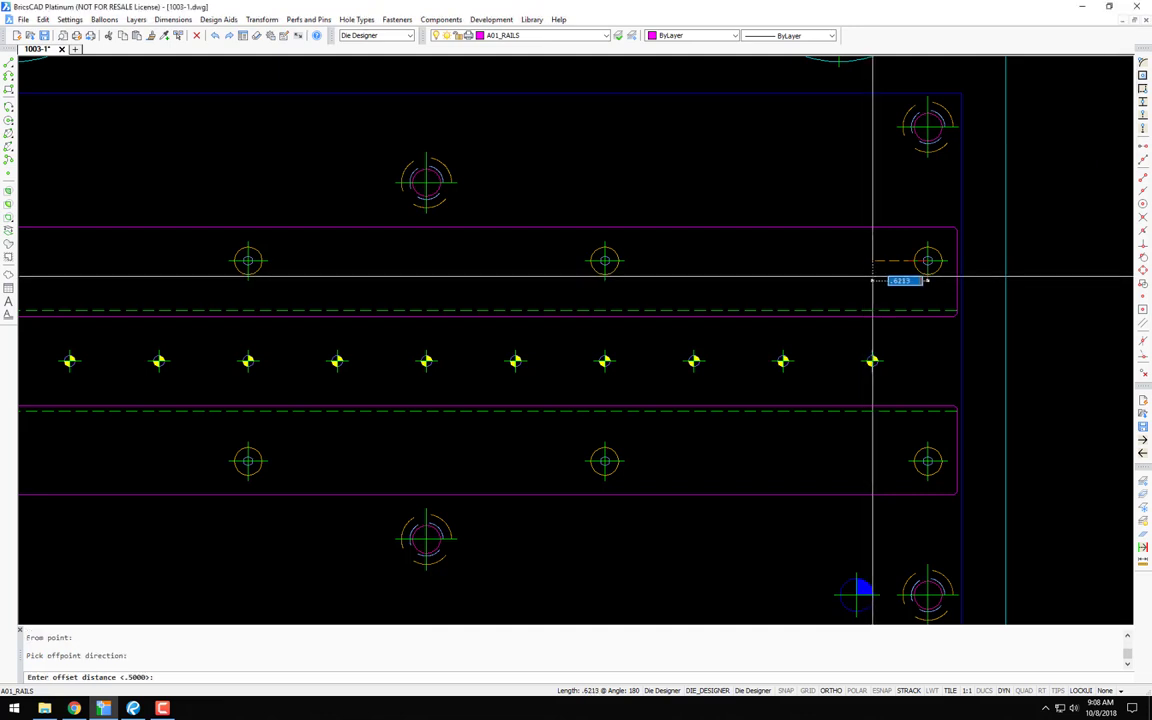
pyautogui.press('Return')
# Step: Insert the same rail dowel using an off point .5000 to the left of the lower rail's rightmost screw center
pyautogui.moveTo(861, 306); pyautogui.dragTo(833, 249, button='middle')
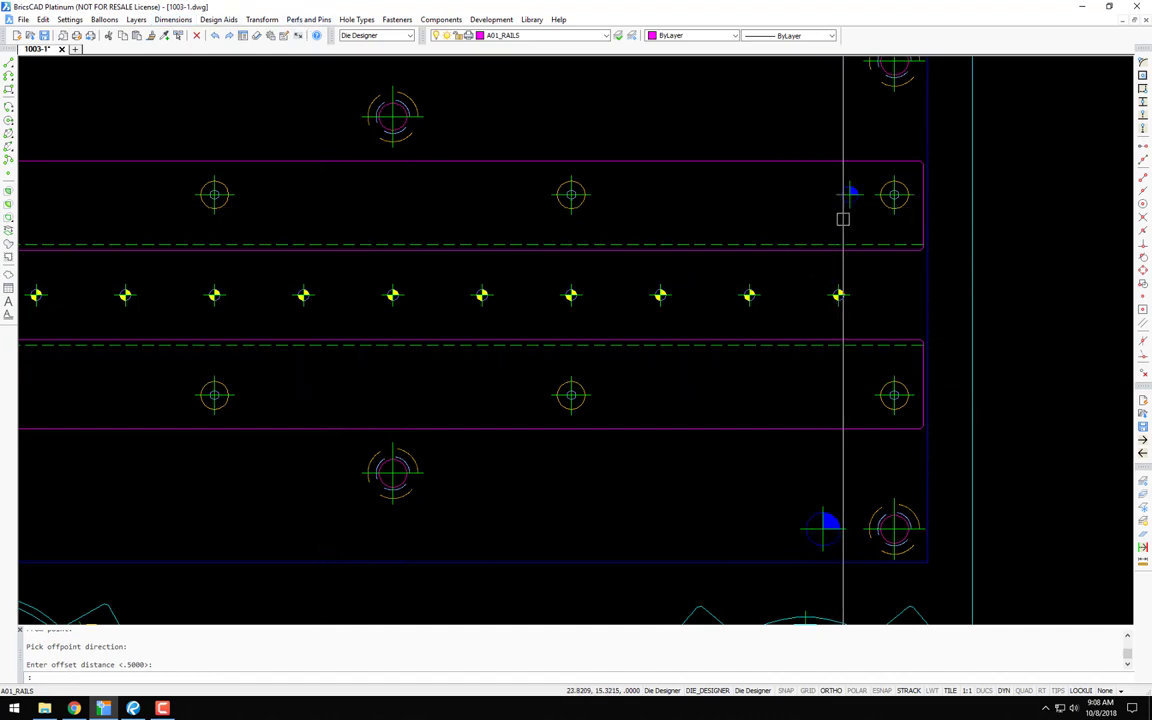
pyautogui.press('Return')
pyautogui.rightClick(866, 345)
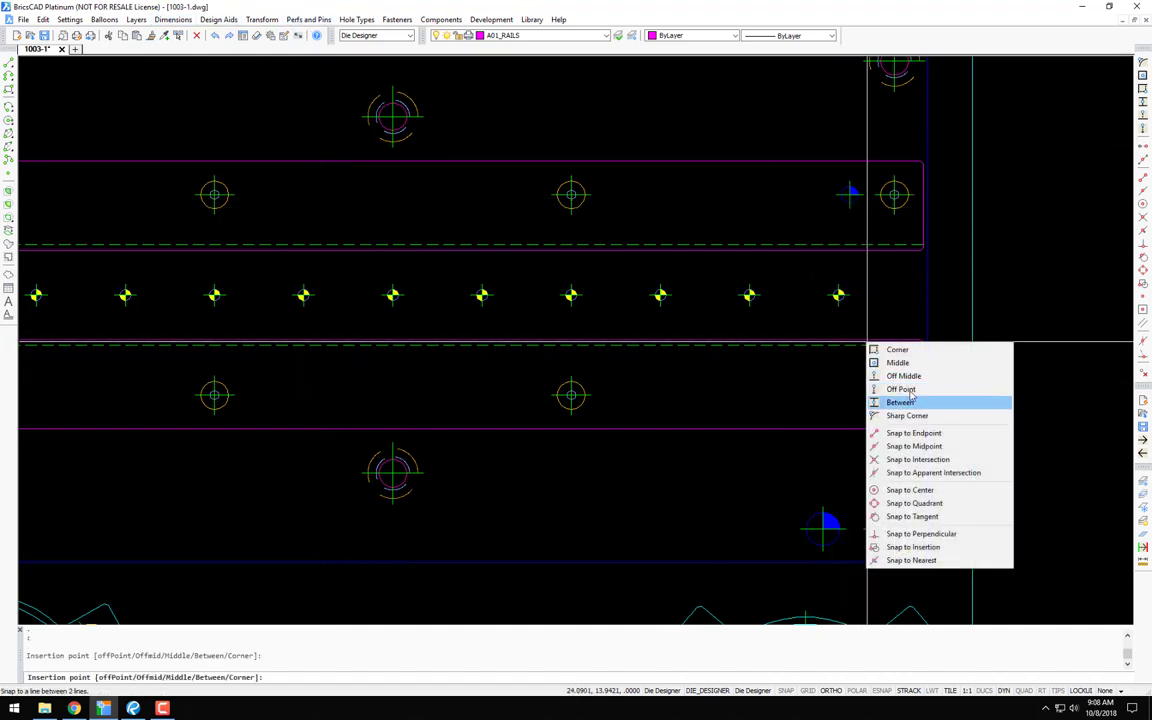
pyautogui.click(895, 388)
pyautogui.click(884, 408)
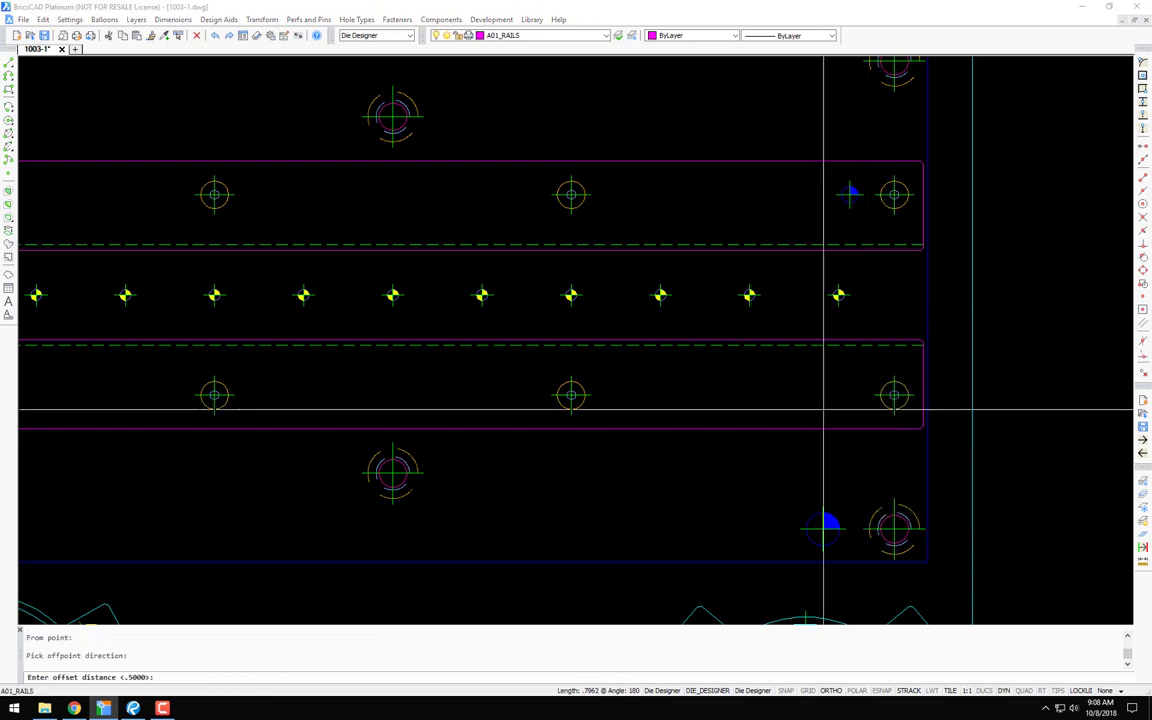
pyautogui.click(824, 406)
pyautogui.press('Return')
# Step: Insert the same rail dowel using an off point .5000 to the right of the lower rail's leftmost screw center
pyautogui.press('Return')
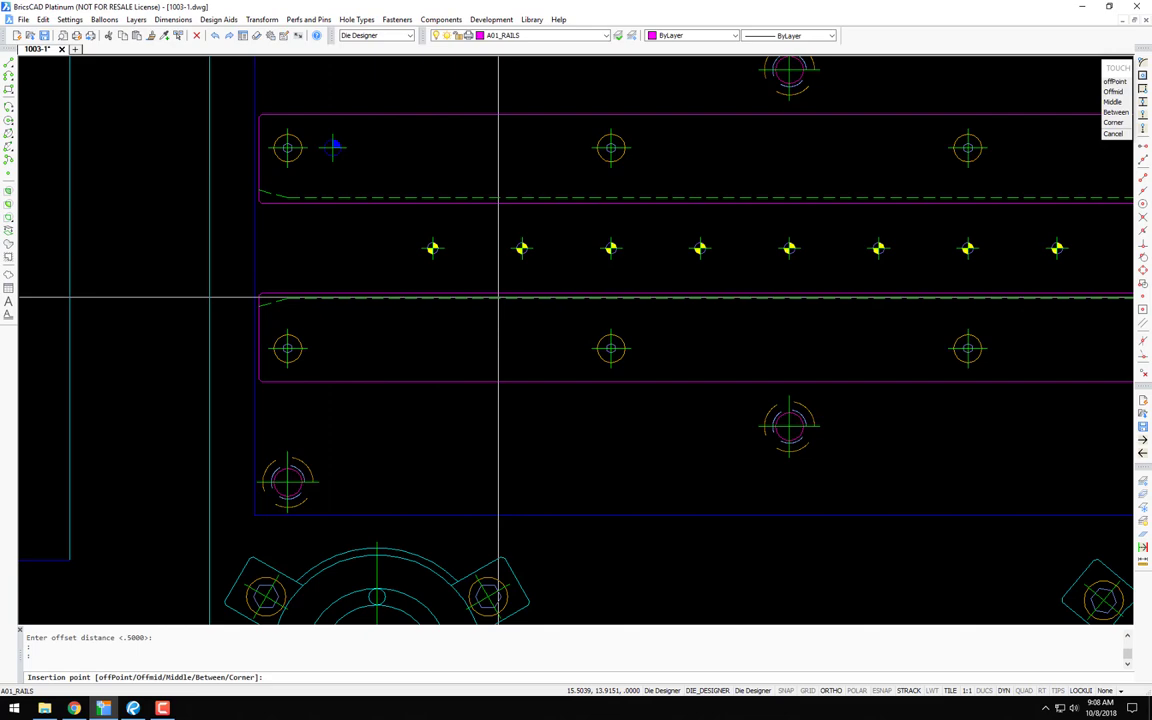
pyautogui.rightClick(460, 298)
pyautogui.click(487, 341)
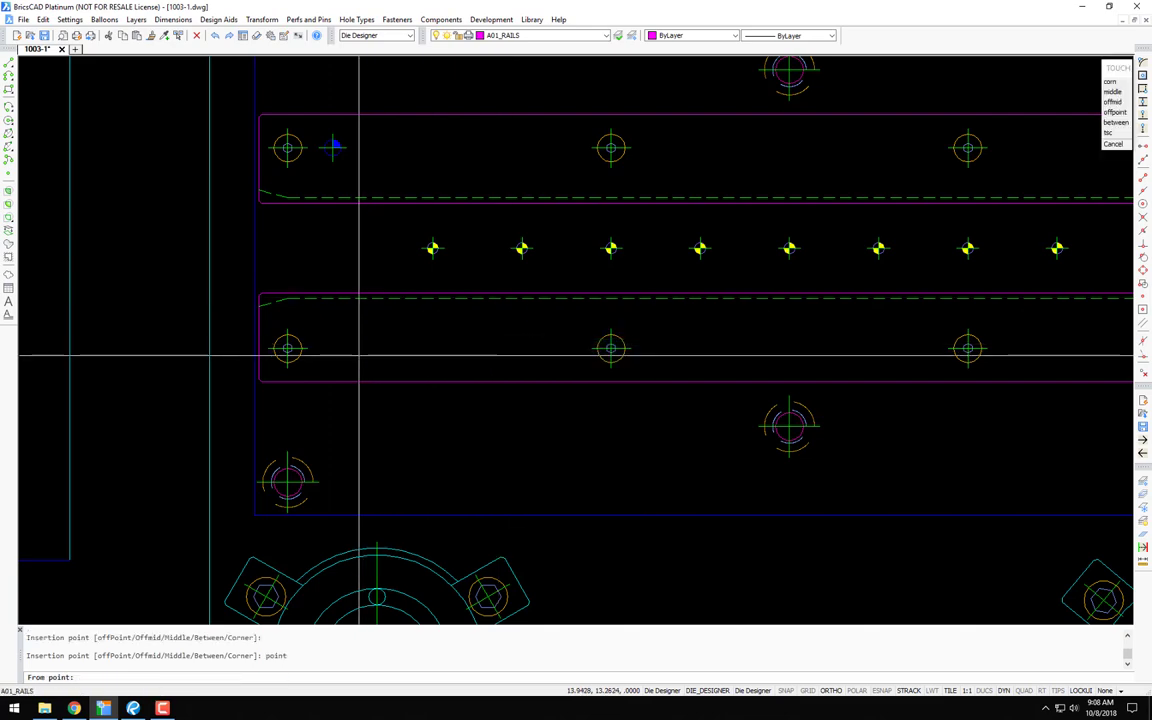
pyautogui.click(289, 353)
pyautogui.click(323, 355)
pyautogui.scroll(-3, 325, 355)
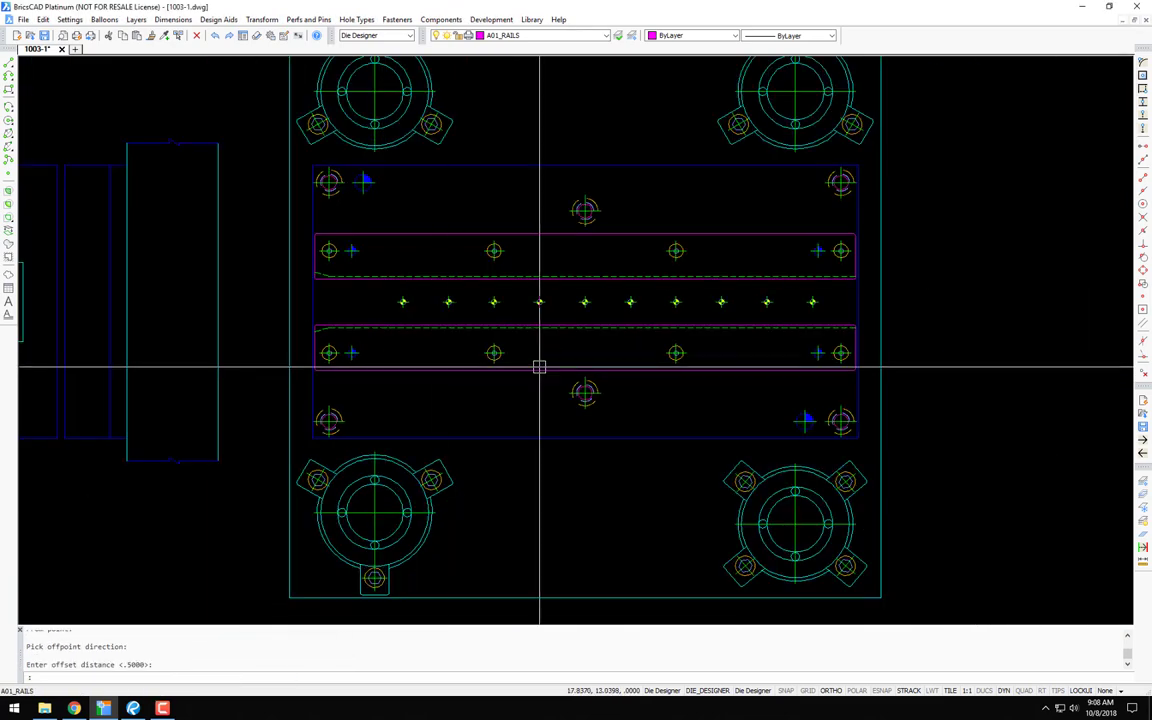
pyautogui.moveTo(540, 368)
pyautogui.mouseDown(button='middle')
pyautogui.moveTo(491, 363)
pyautogui.moveTo(519, 329)
pyautogui.mouseUp(button='middle')
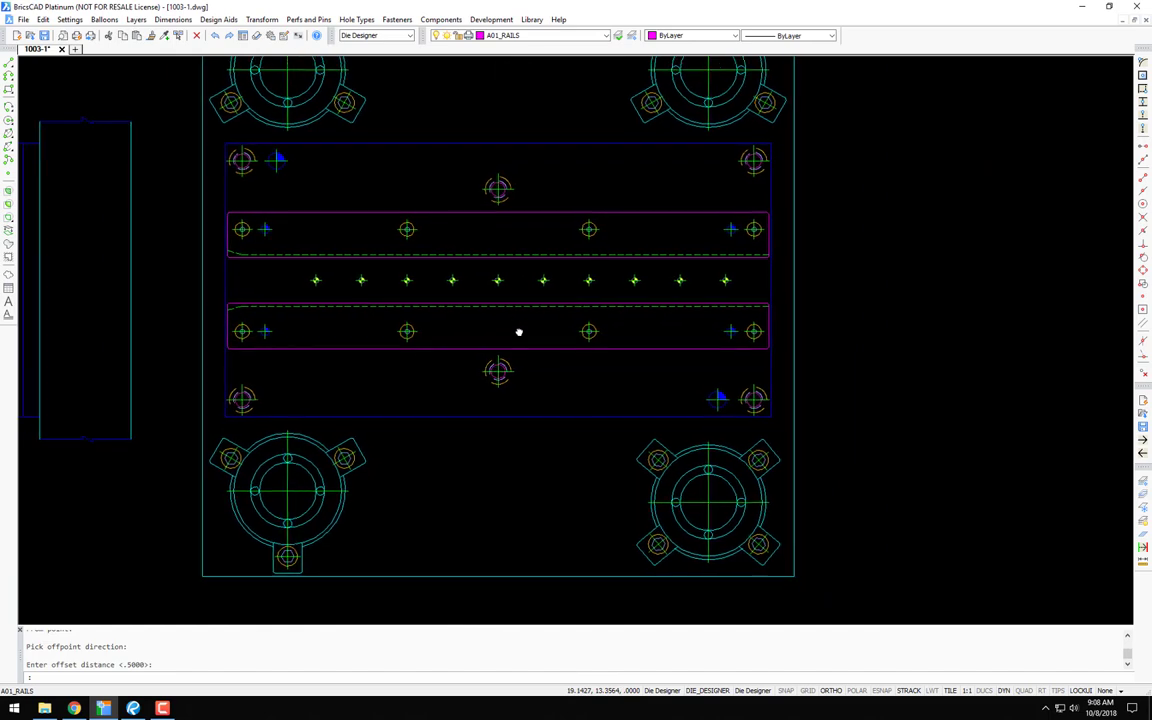
pyautogui.scroll(-2, 452, 335)
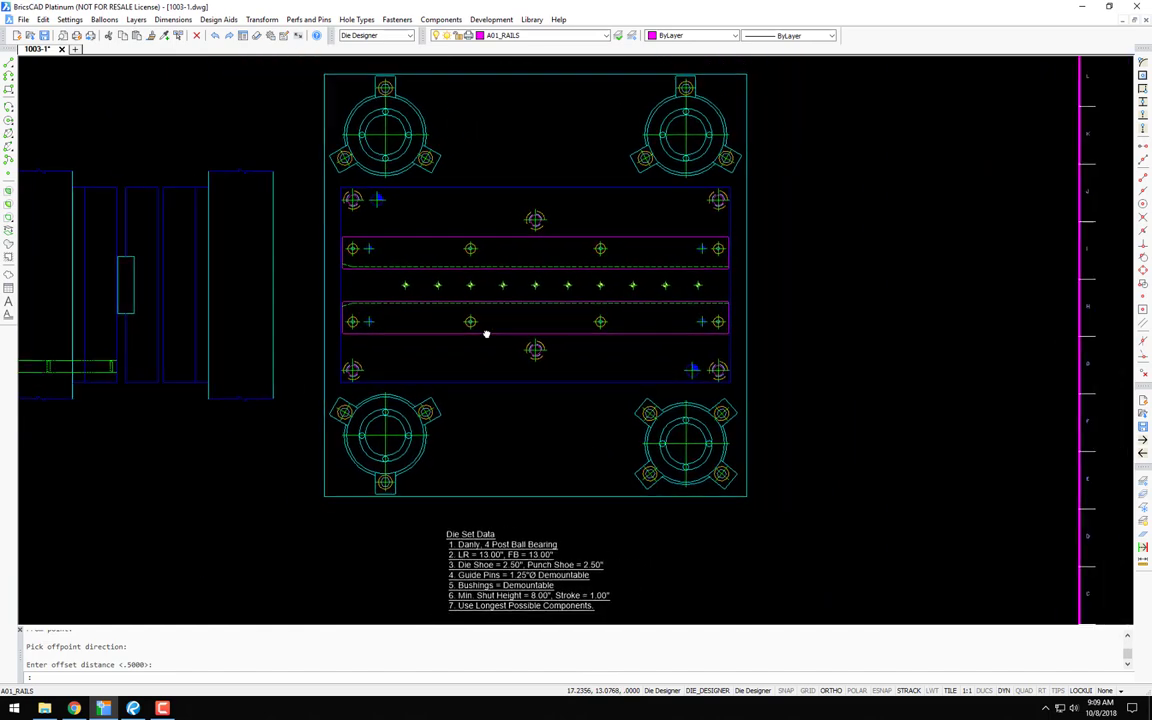
pyautogui.moveTo(532, 334); pyautogui.dragTo(514, 334, button='middle')
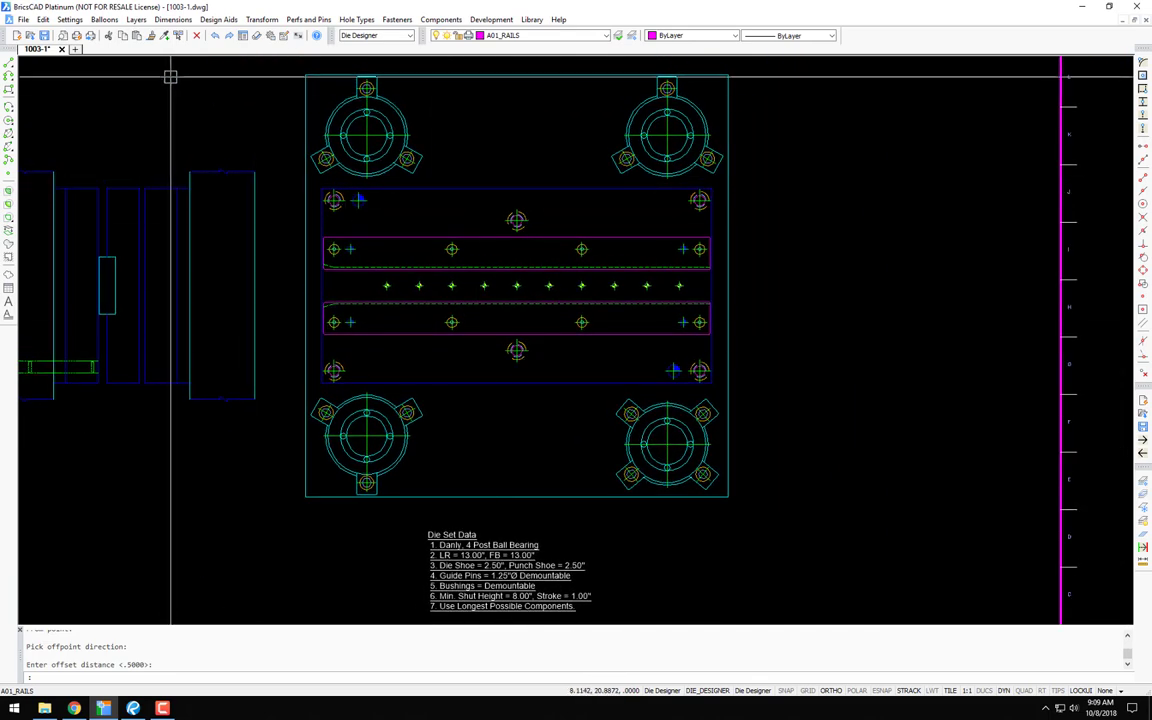
pyautogui.click(220, 20)
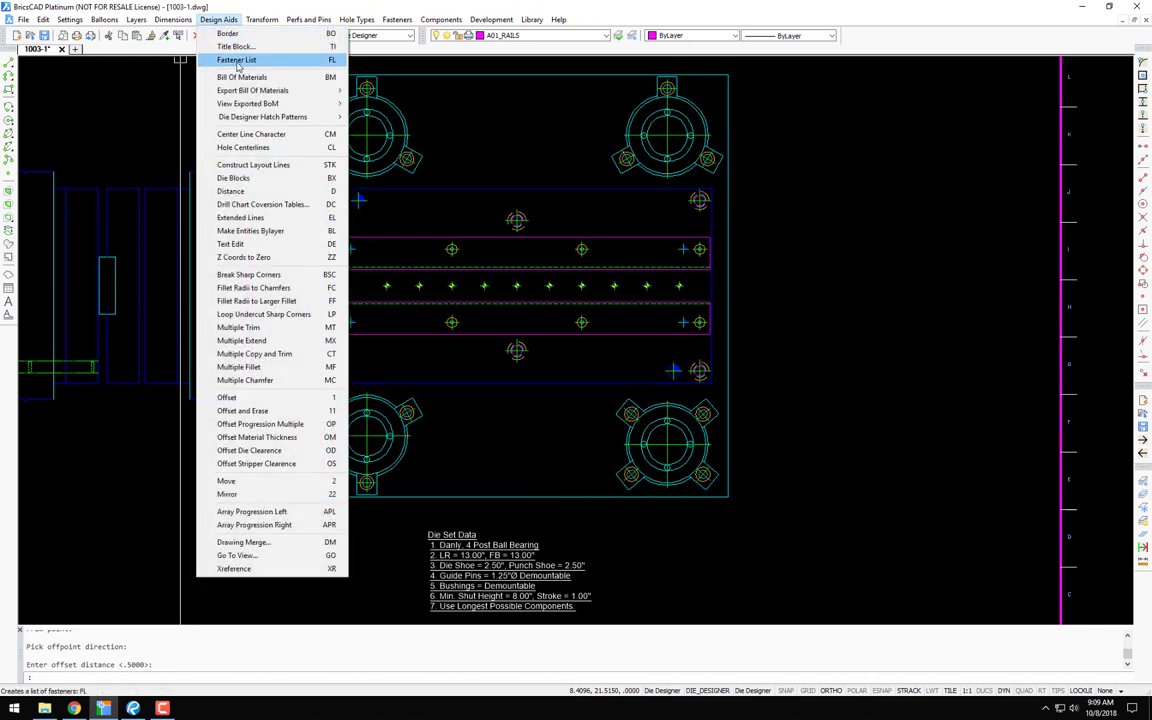
pyautogui.click(630, 224)
pyautogui.click(532, 206)
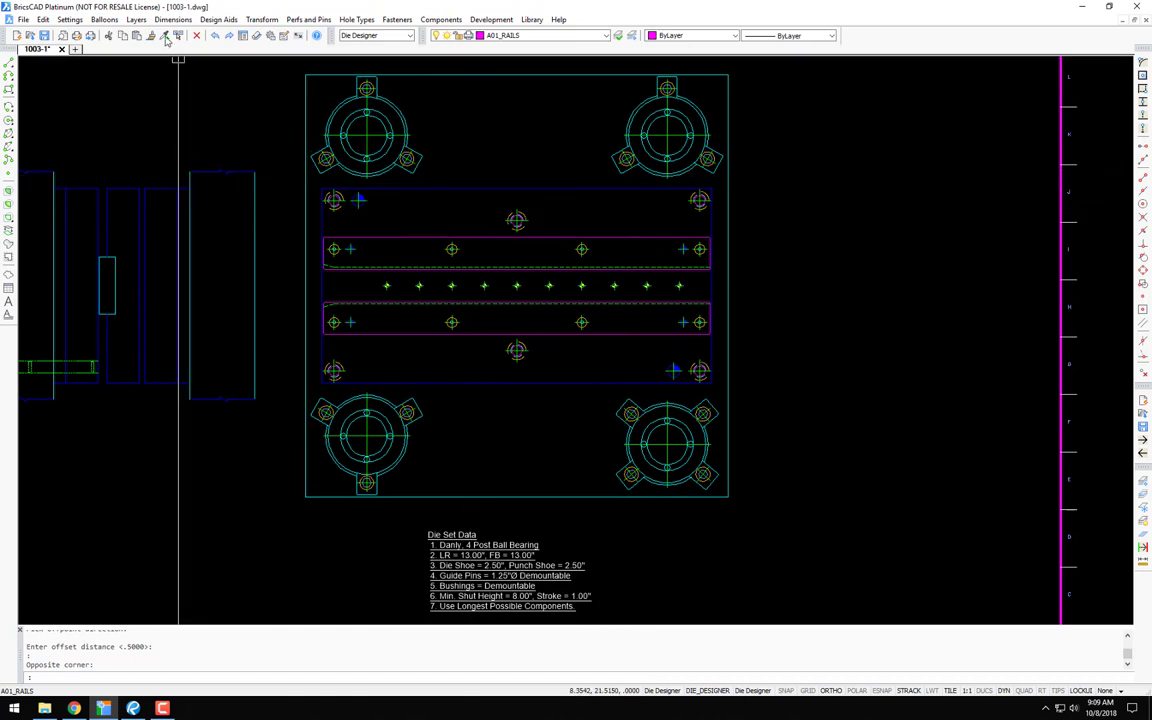
pyautogui.click(219, 20)
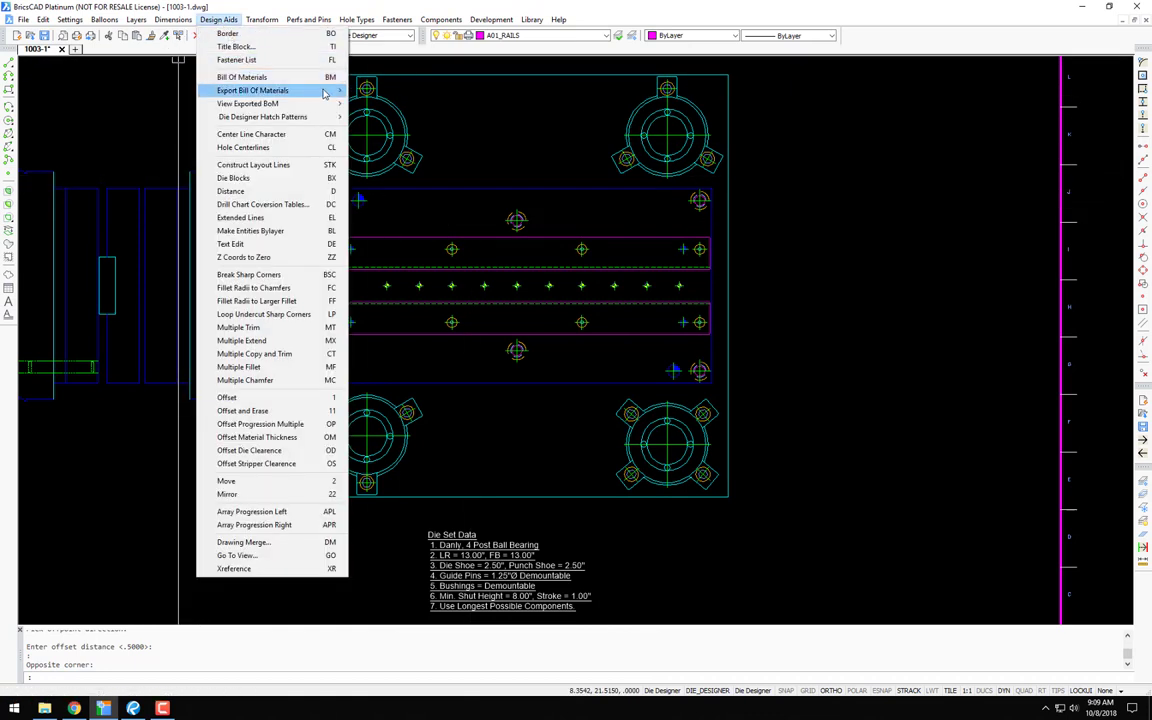
# Step: Erase the existing fastener list in the lower-left corner of the drawing border
pyautogui.scroll(-4, 555, 129)
pyautogui.scroll(5, 415, 383)
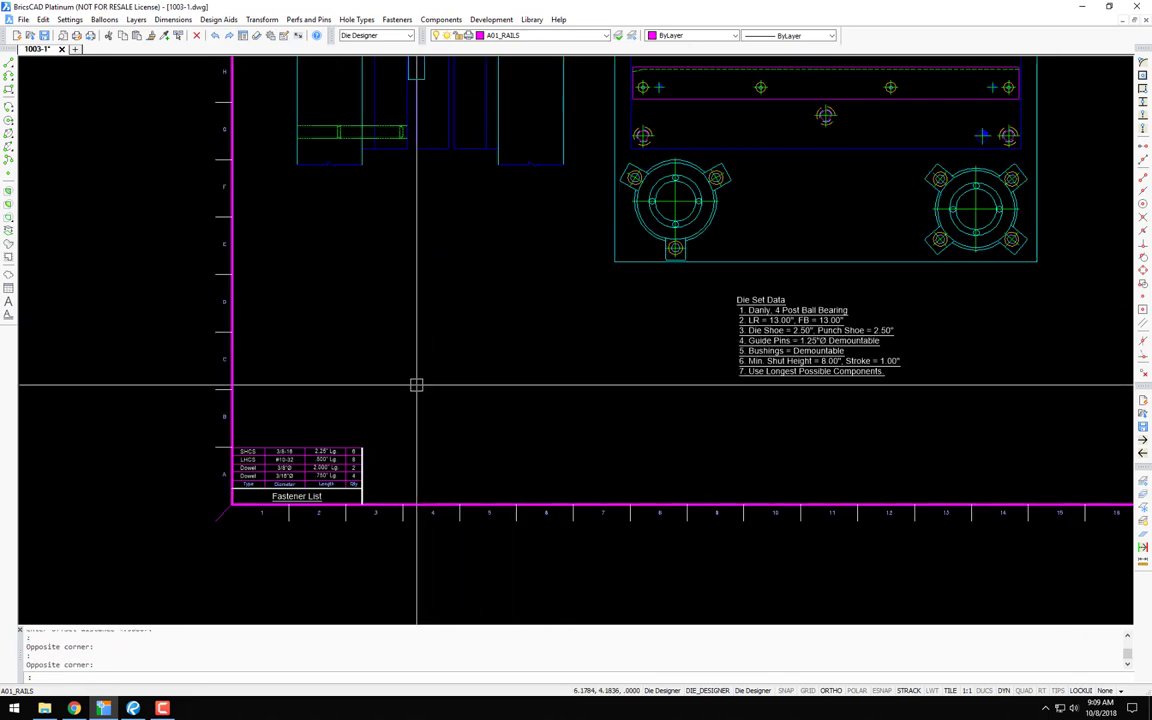
pyautogui.click(411, 393)
pyautogui.click(283, 488)
pyautogui.press('Delete')
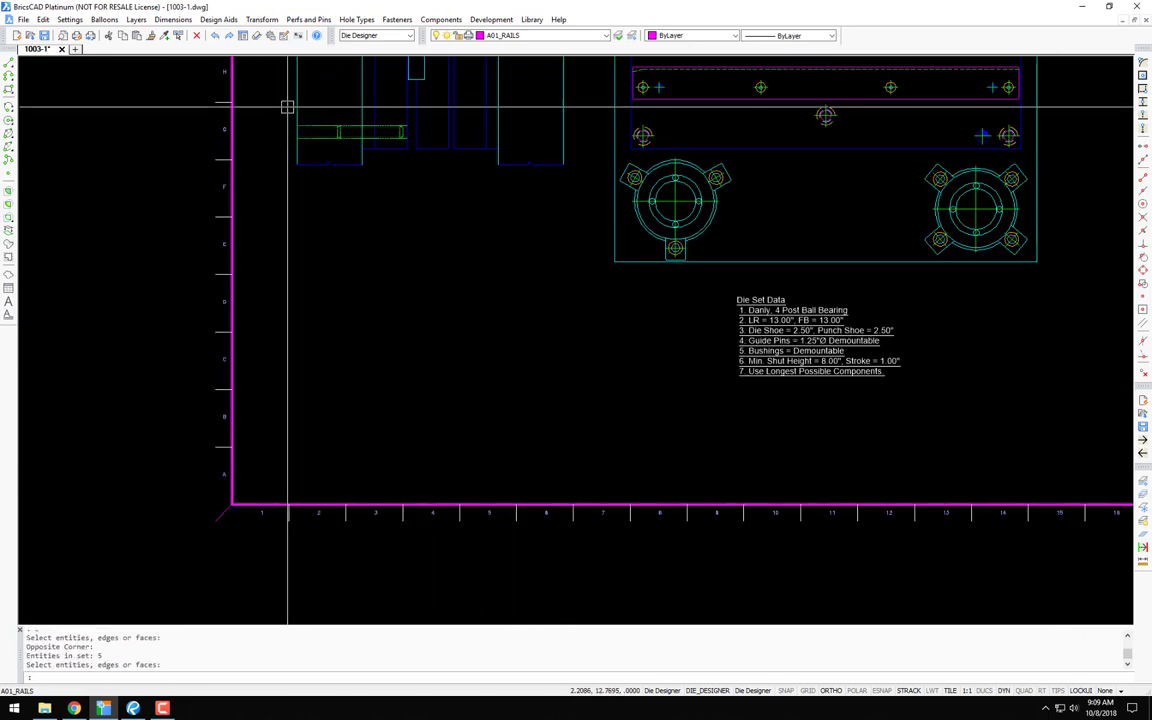
# Step: Generate a new fastener list for the drawing and inspect its rows up close
pyautogui.click(220, 19)
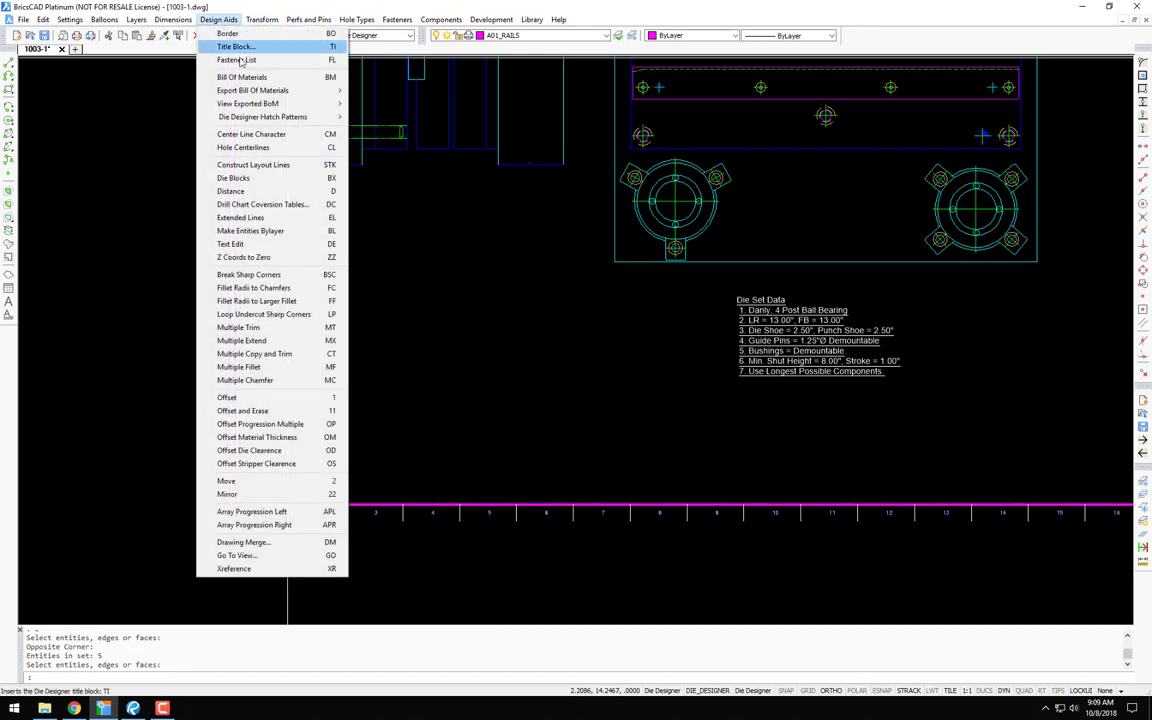
pyautogui.click(241, 61)
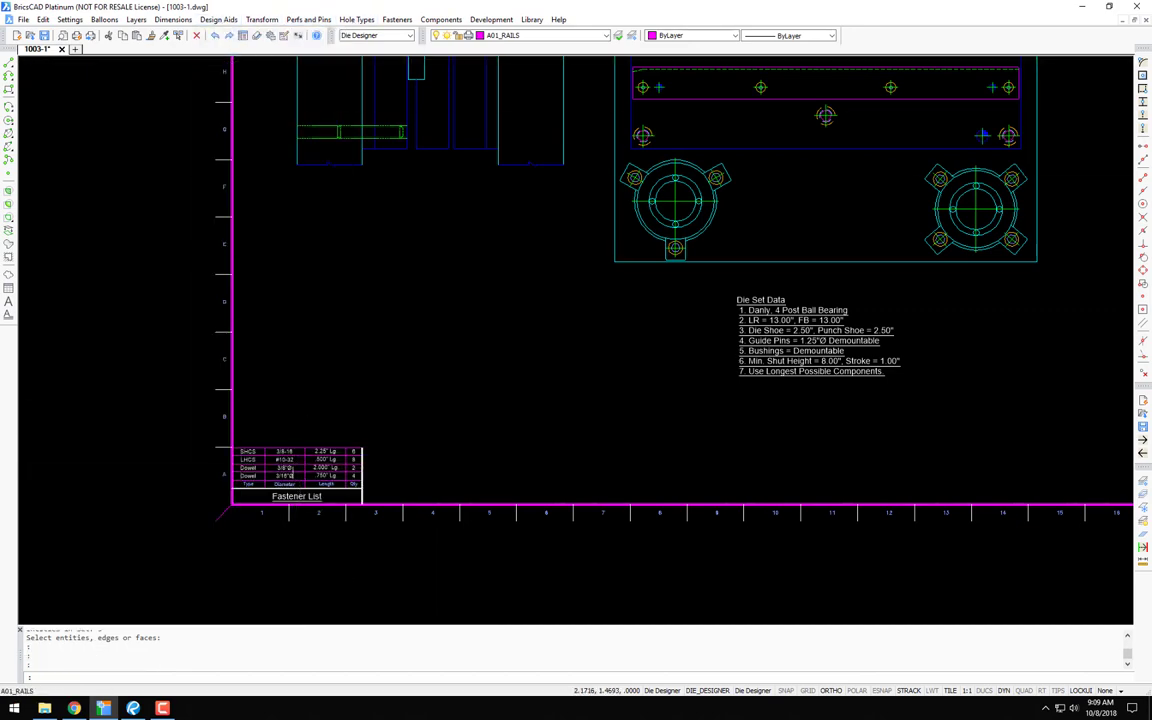
pyautogui.scroll(5, 361, 426)
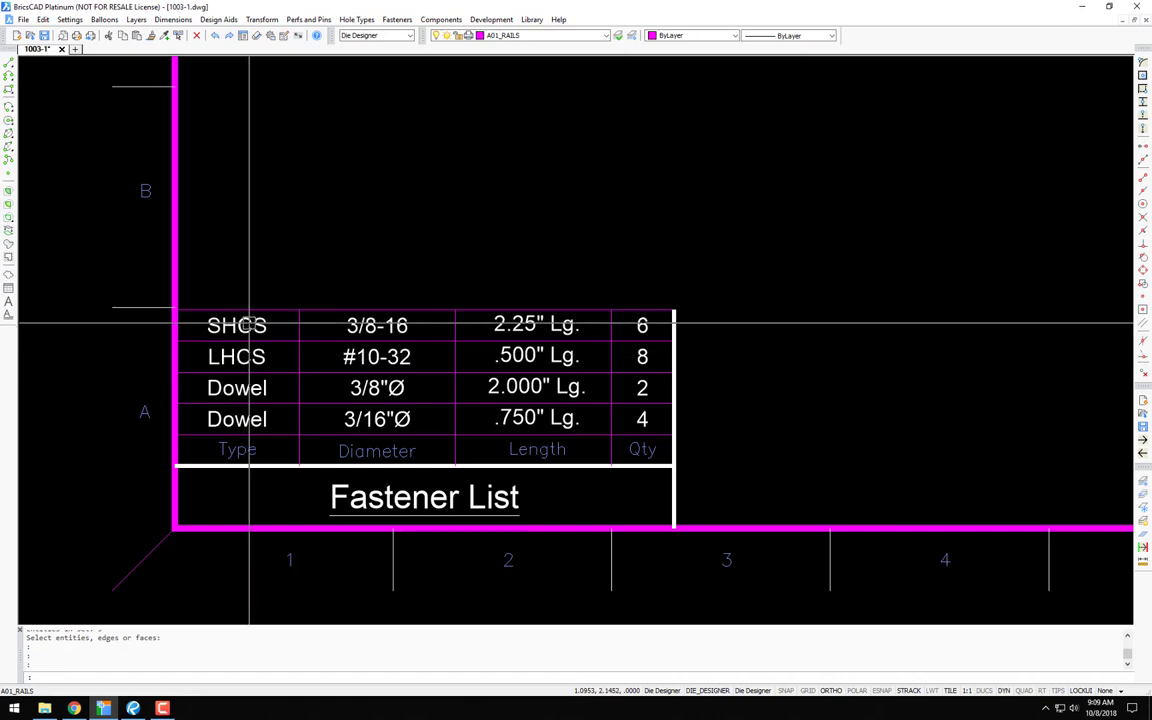
# Step: Insert a .3750 inch press fit dowel in plan view in the empty area to the right of the die set plan
pyautogui.scroll(-5, 250, 340)
pyautogui.scroll(-2, 694, 206)
pyautogui.moveTo(694, 206); pyautogui.dragTo(456, 431, button='middle')
pyautogui.moveTo(694, 283)
pyautogui.mouseDown(button='middle')
pyautogui.moveTo(603, 327)
pyautogui.moveTo(612, 332)
pyautogui.mouseUp(button='middle')
pyautogui.scroll(2, 603, 327)
pyautogui.moveTo(769, 329); pyautogui.dragTo(560, 324, button='middle')
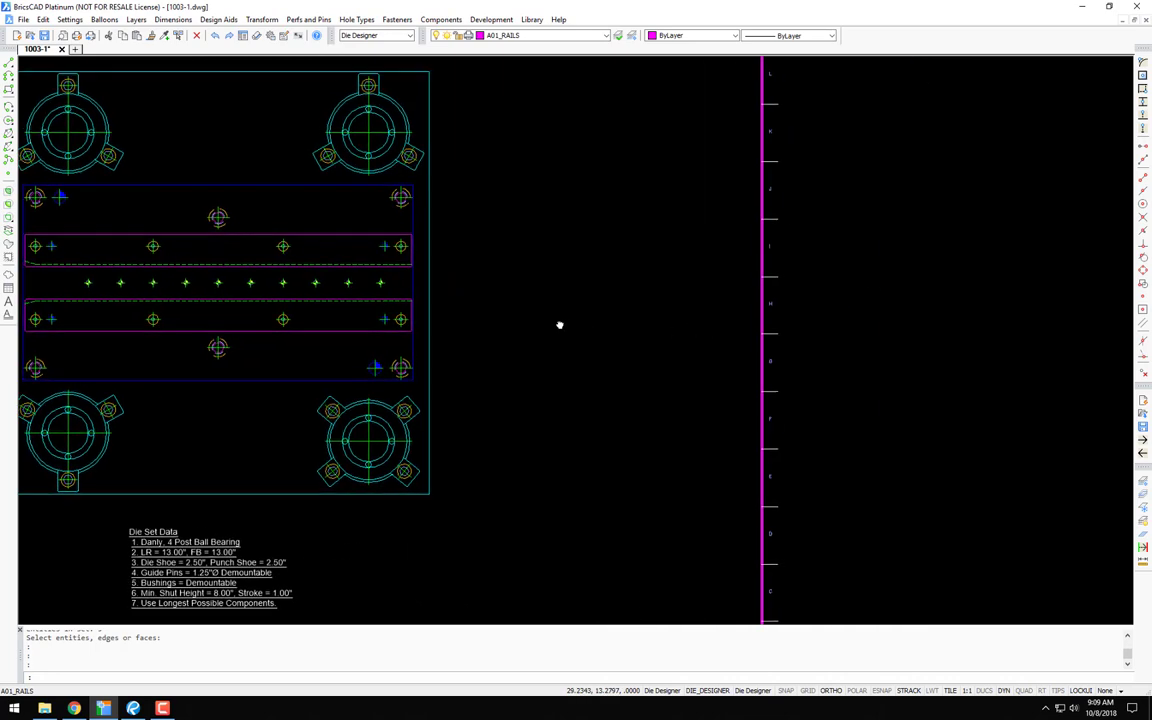
pyautogui.scroll(1, 571, 270)
pyautogui.scroll(1, 593, 305)
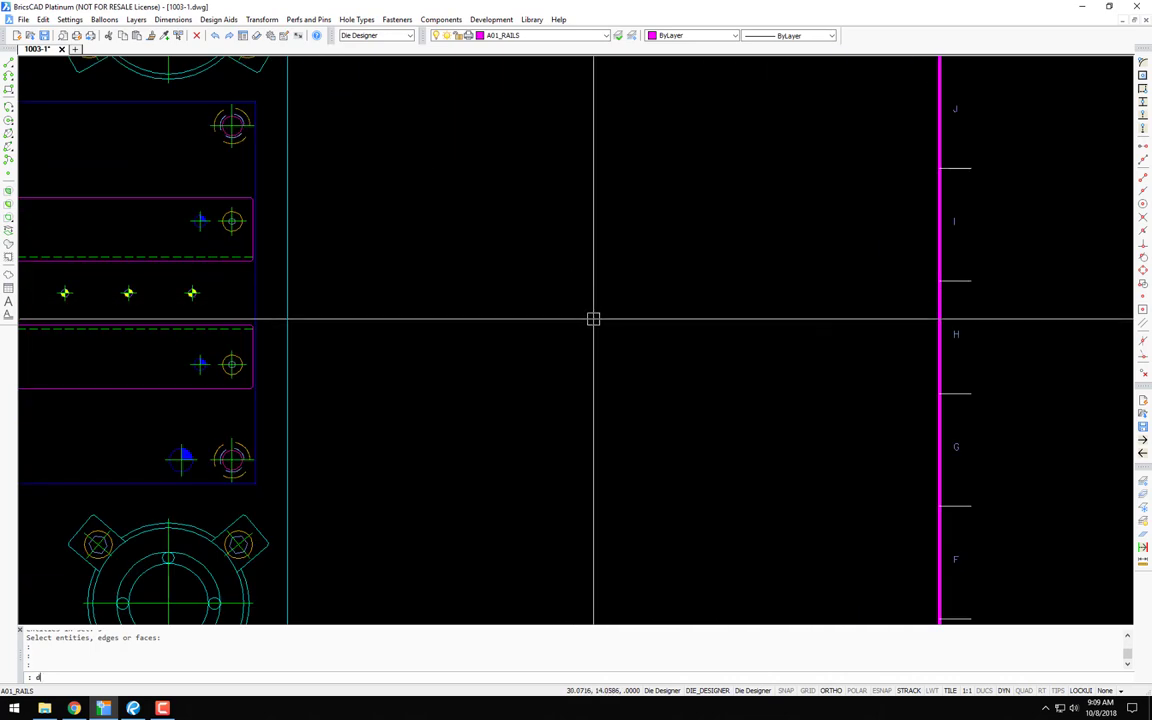
pyautogui.write('o')
pyautogui.press('Return')
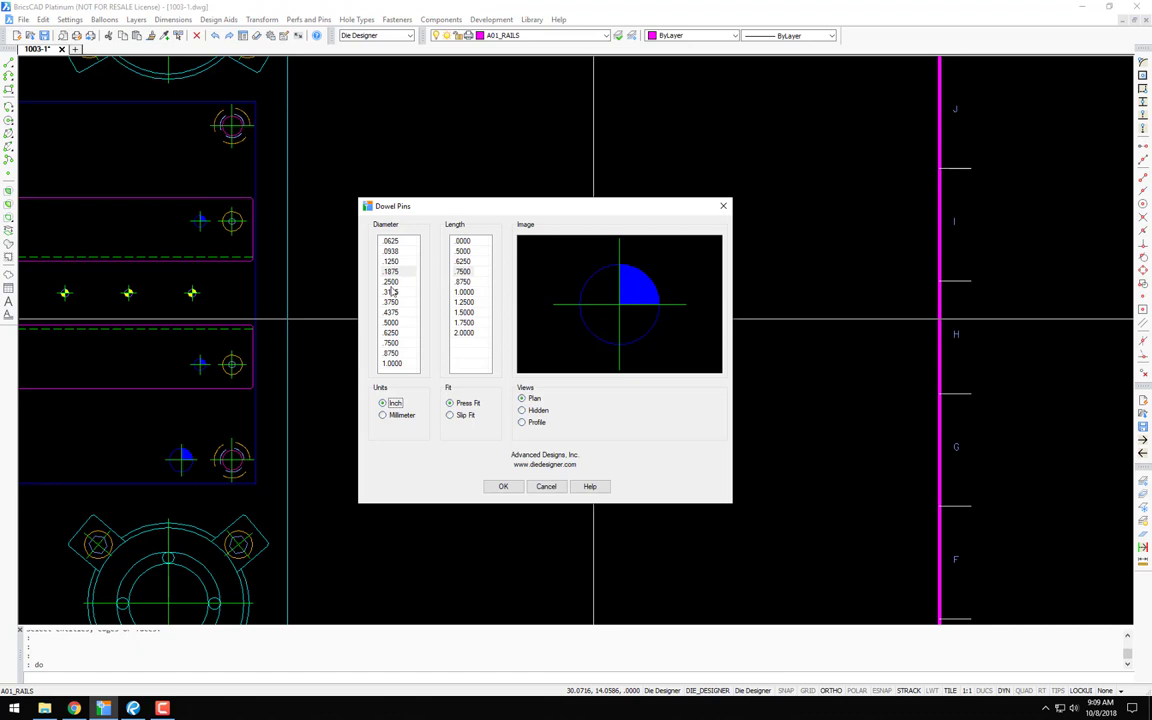
pyautogui.click(389, 305)
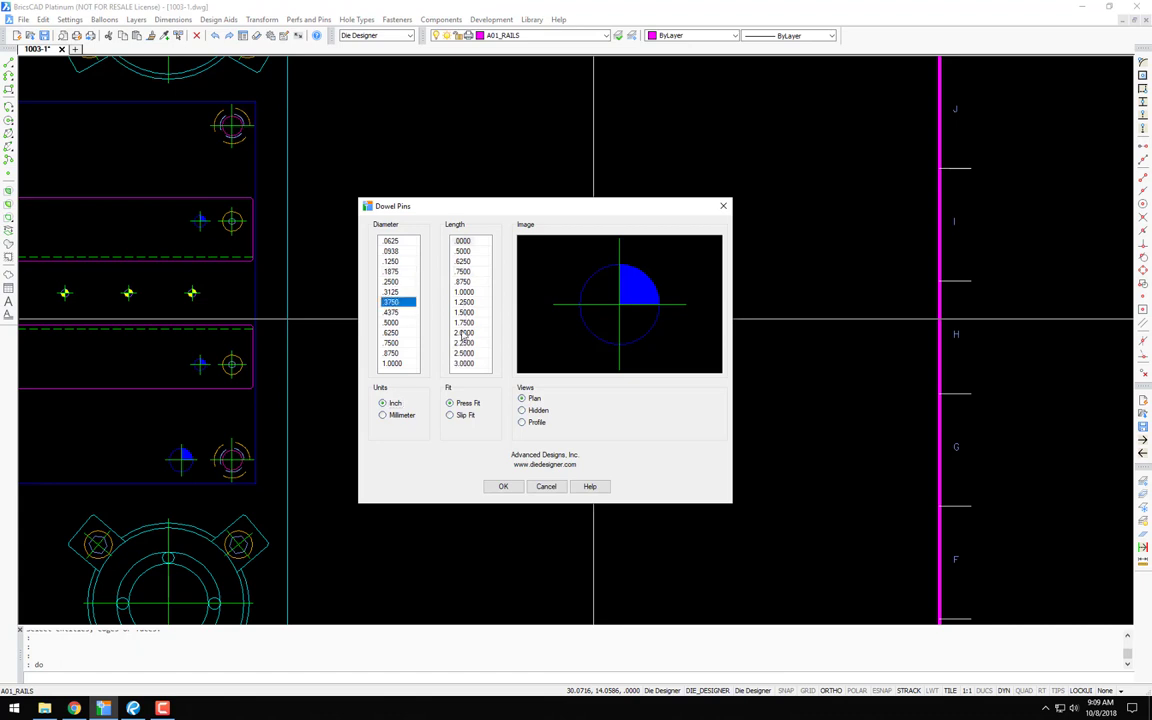
pyautogui.click(504, 486)
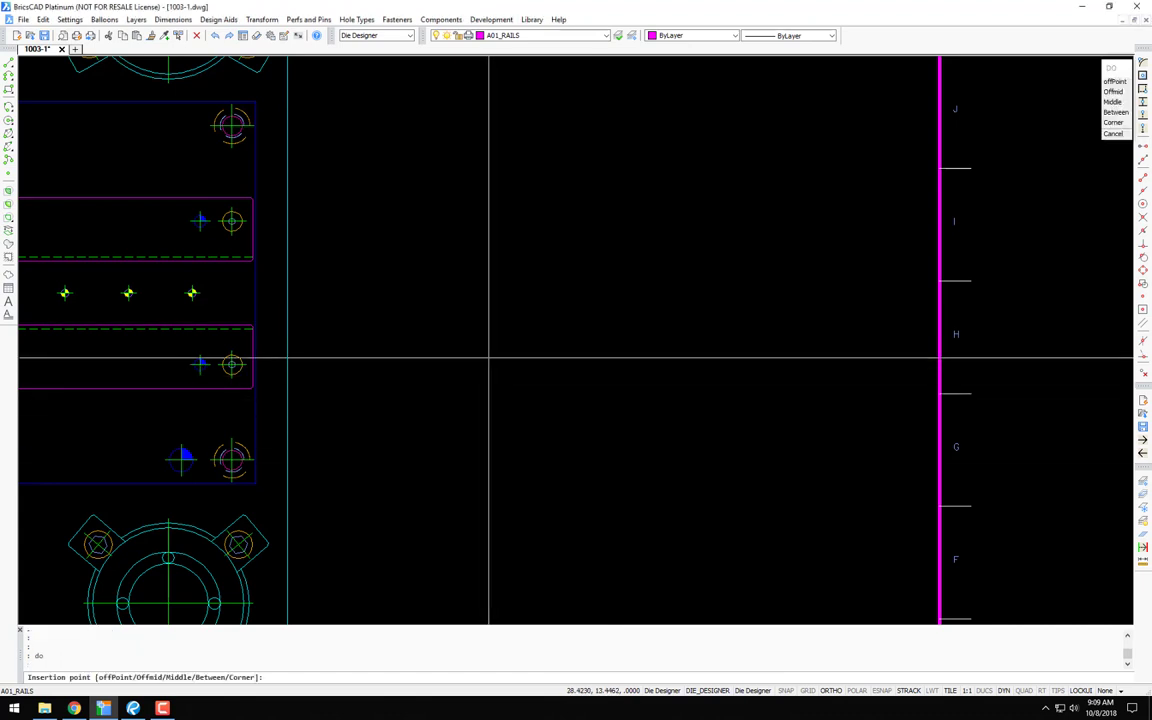
pyautogui.click(505, 367)
# Step: Copy the new dowel three times to form a group of two rows and two columns
pyautogui.click(540, 329)
pyautogui.click(450, 380)
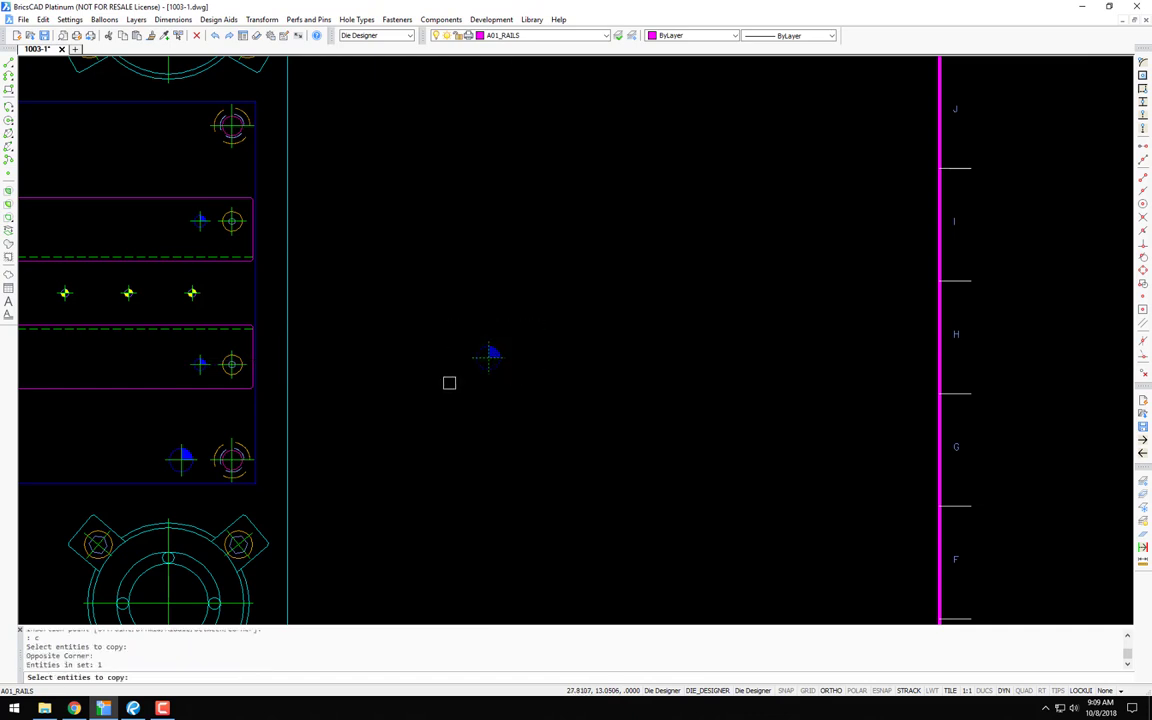
pyautogui.press('Return')
pyautogui.click(507, 387)
pyautogui.click(570, 387)
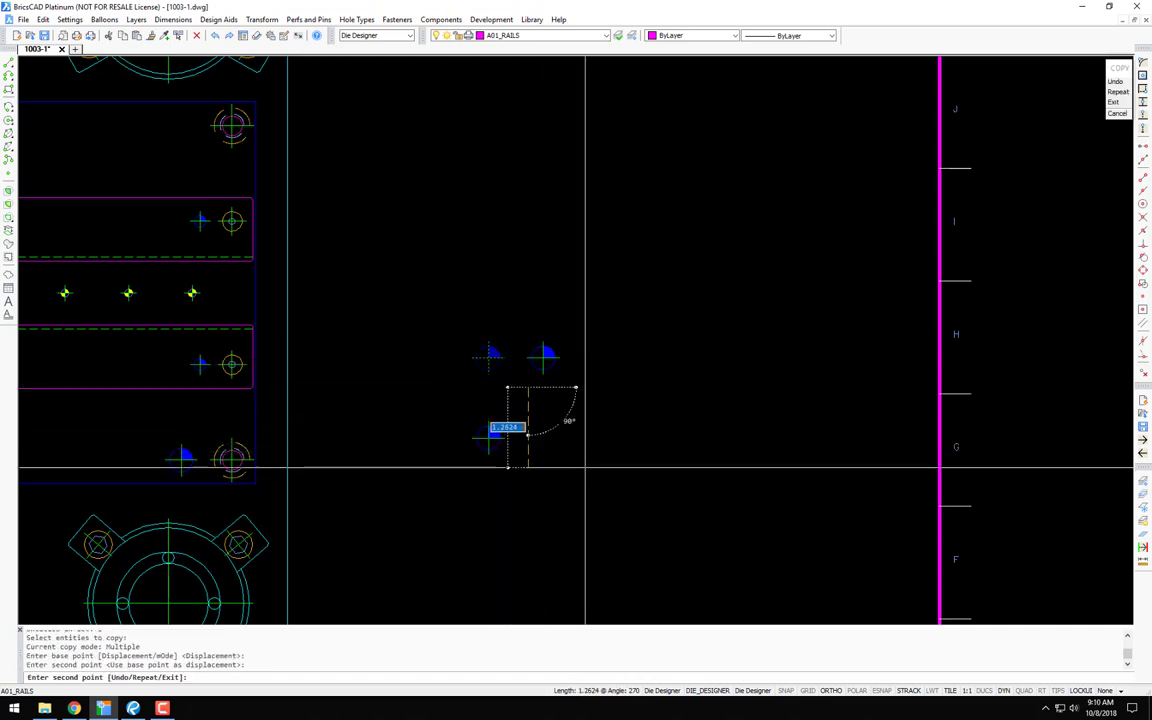
pyautogui.click(578, 451)
pyautogui.scroll(2, 610, 450)
pyautogui.press('F8')
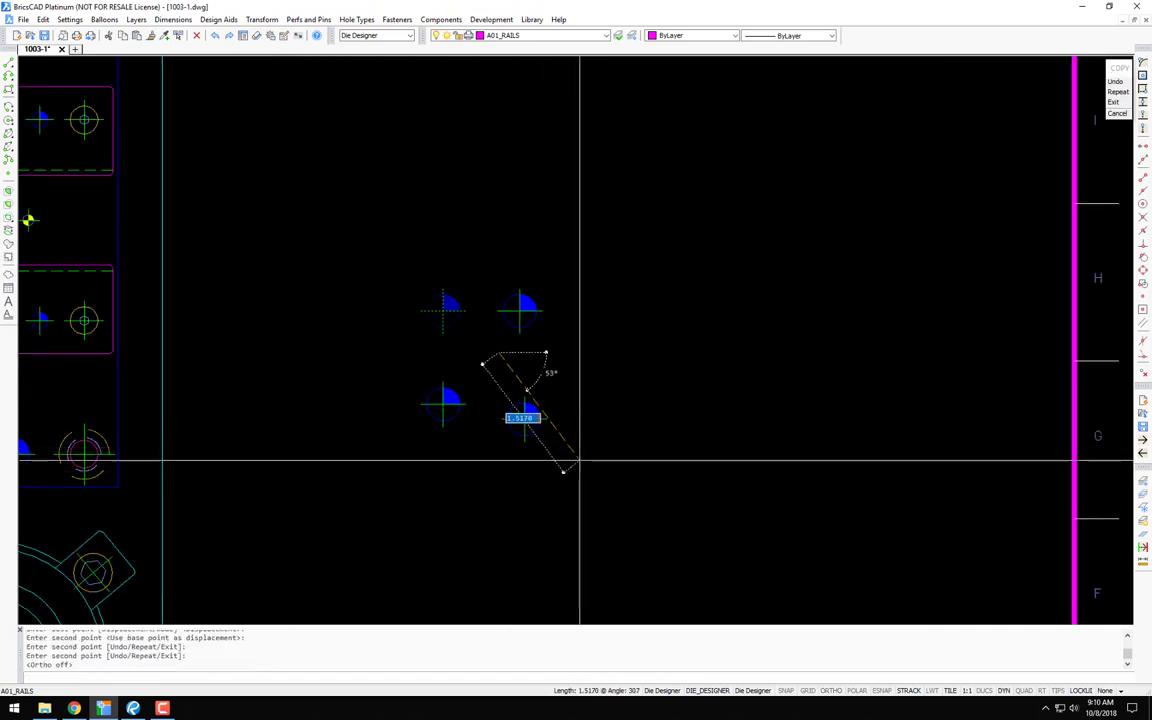
pyautogui.click(549, 400)
pyautogui.press('Return')
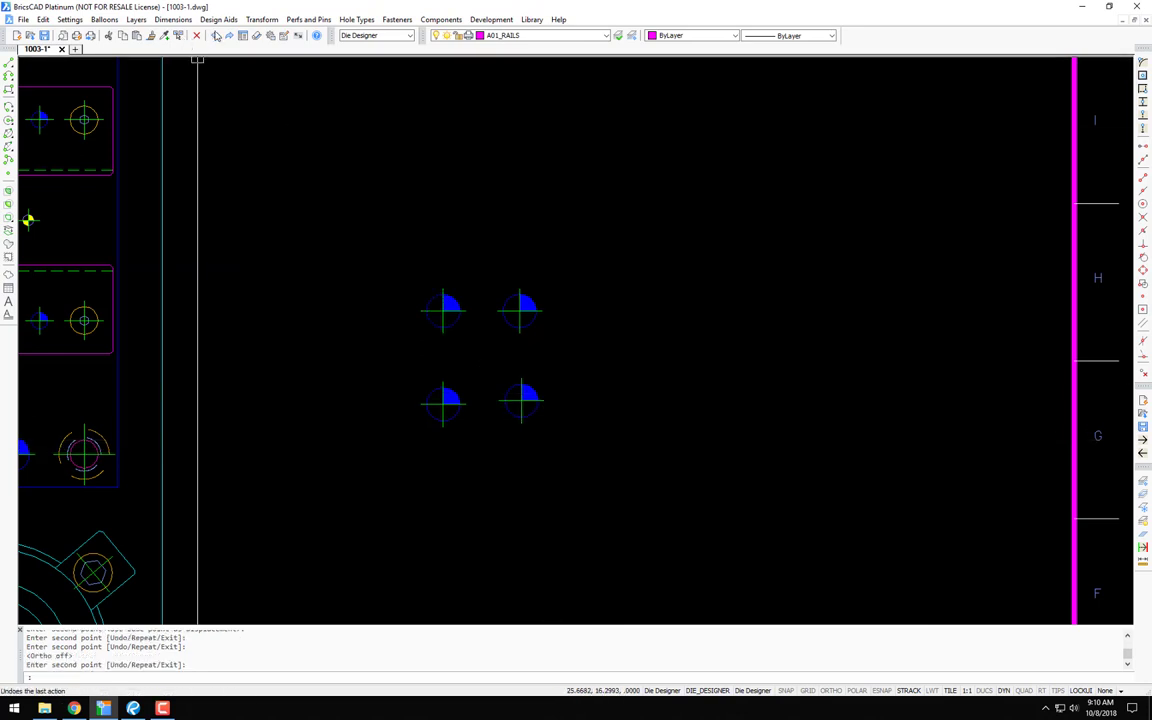
pyautogui.press('Escape')
# Step: Copy the four-dowel group straight to the right to make a second group level with the first
pyautogui.write('c')
pyautogui.press('Return')
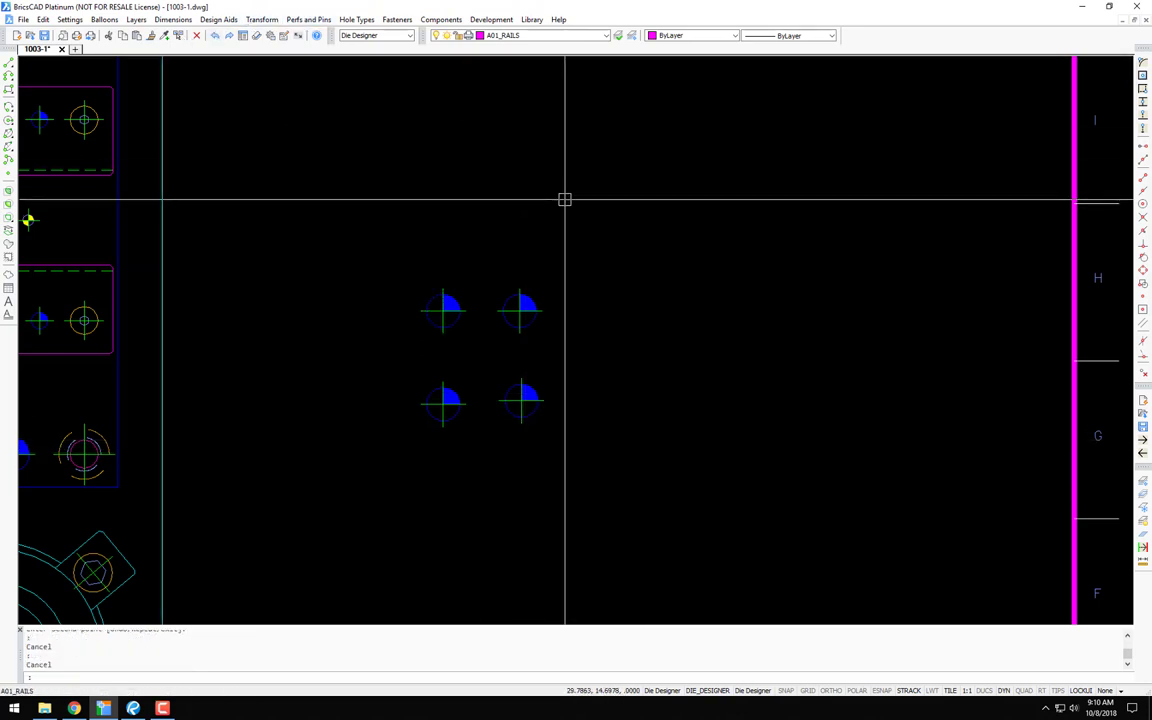
pyautogui.click(658, 195)
pyautogui.click(438, 349)
pyautogui.press('Return')
pyautogui.click(485, 410)
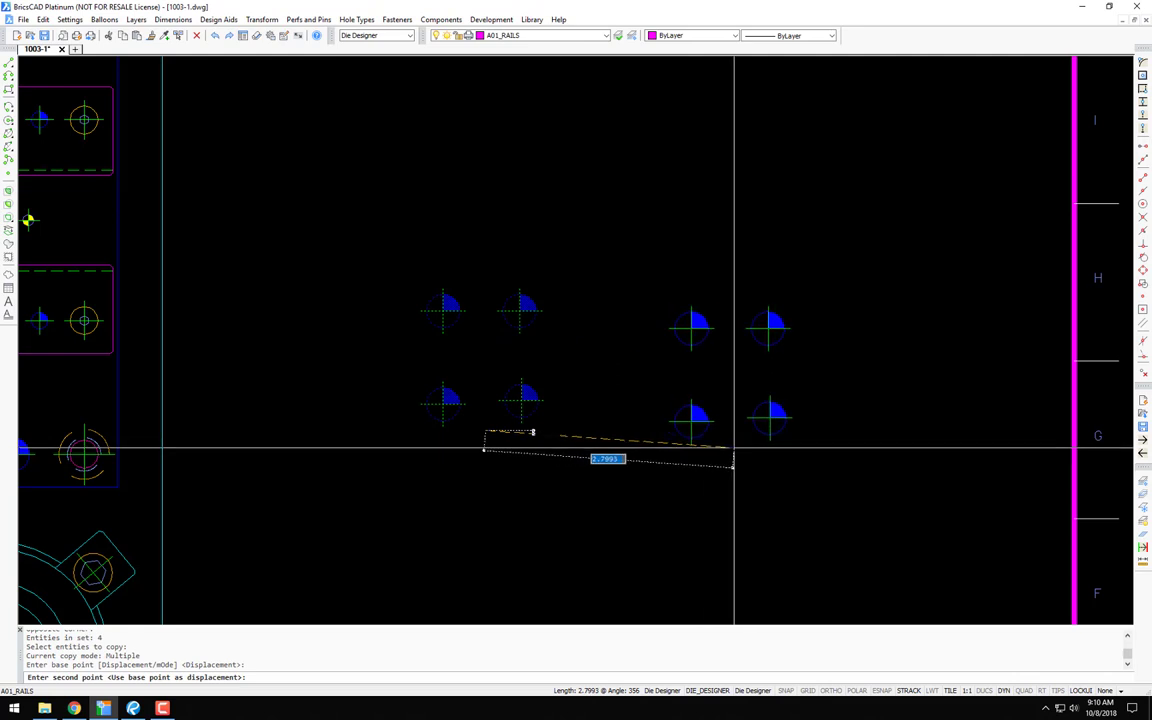
pyautogui.press('F8')
pyautogui.press('Escape')
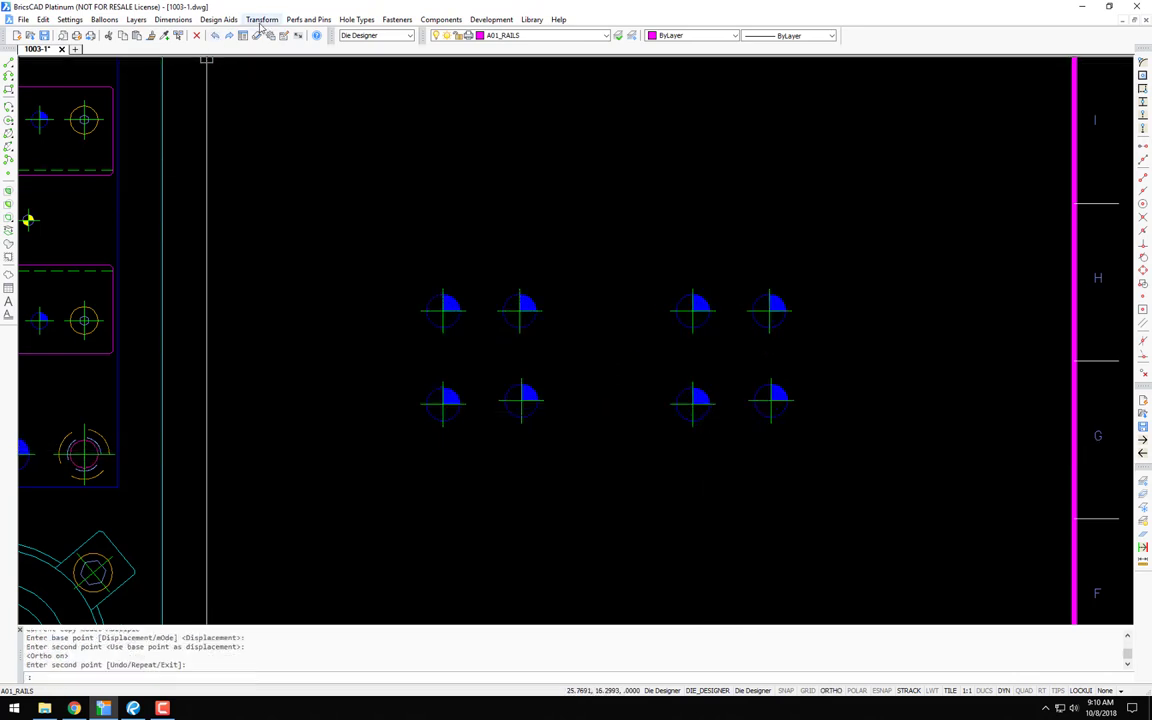
# Step: Transform the lower-left dowel of the left group to slip fit
pyautogui.click(261, 20)
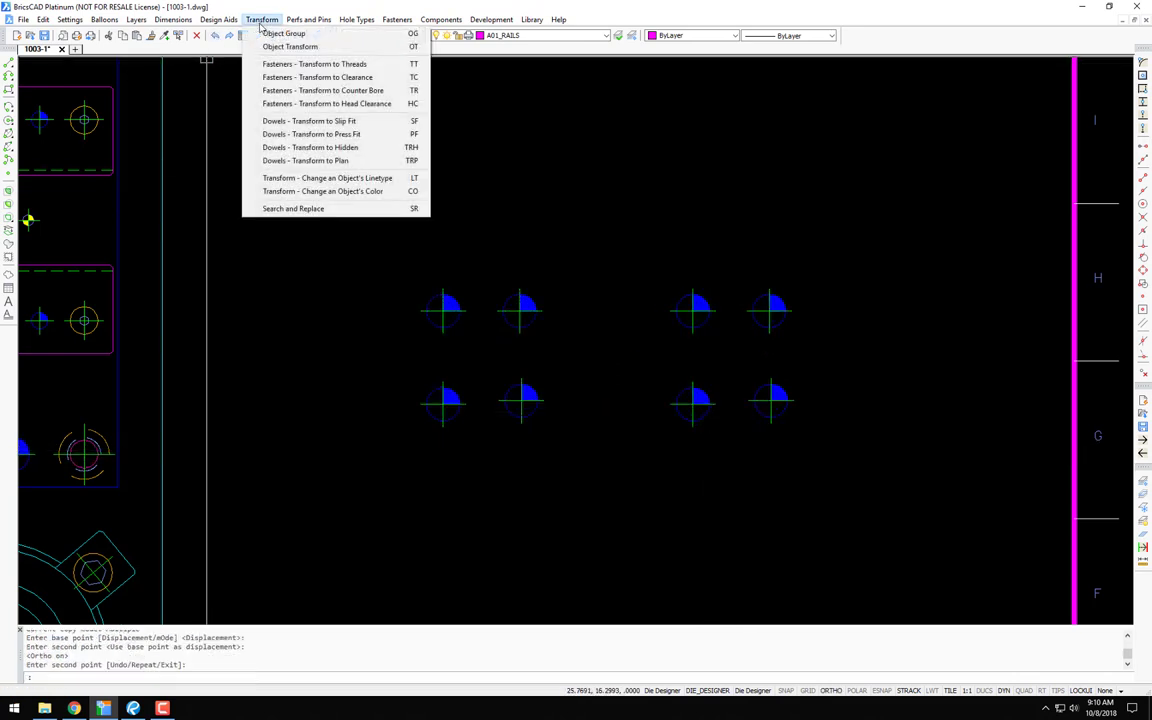
pyautogui.click(302, 121)
pyautogui.click(450, 398)
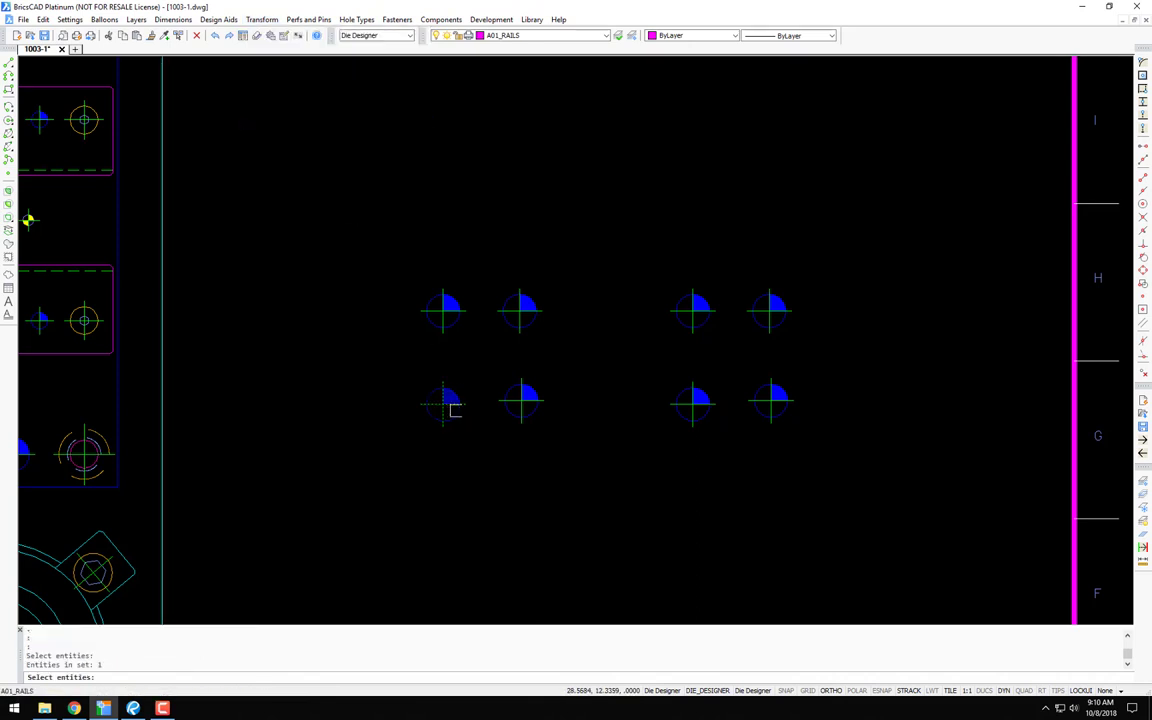
# Step: Transform the upper-right dowel of the left group to a hidden view
pyautogui.click(220, 20)
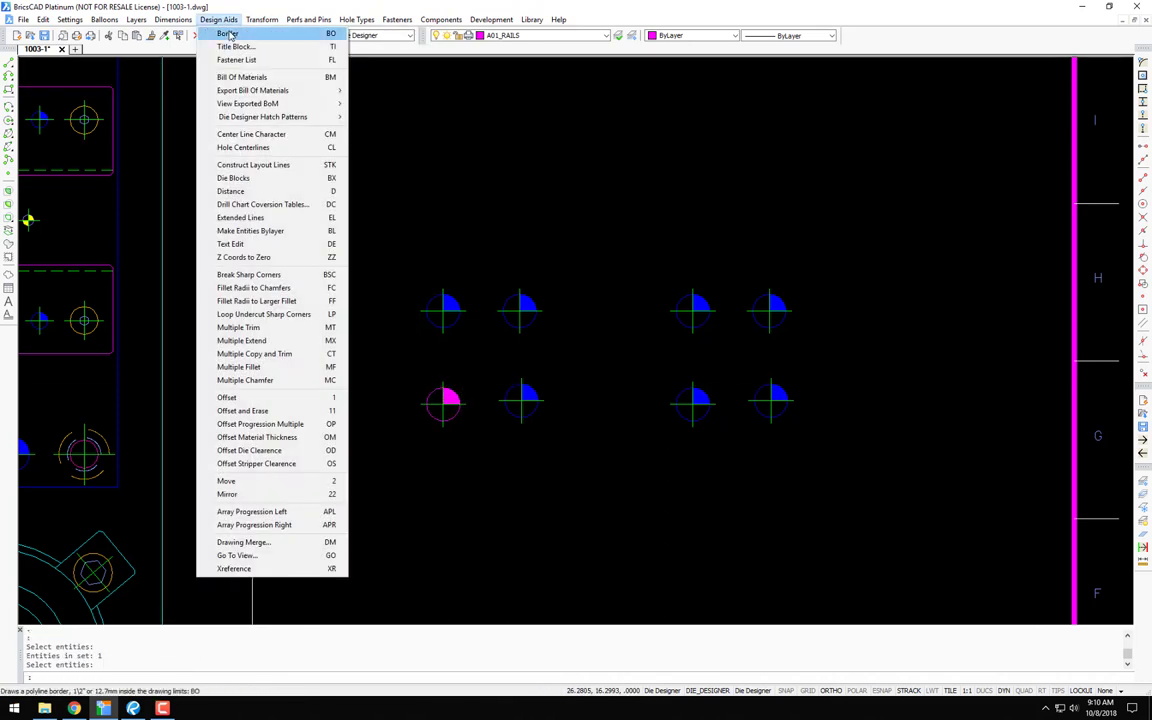
pyautogui.moveTo(262, 20)
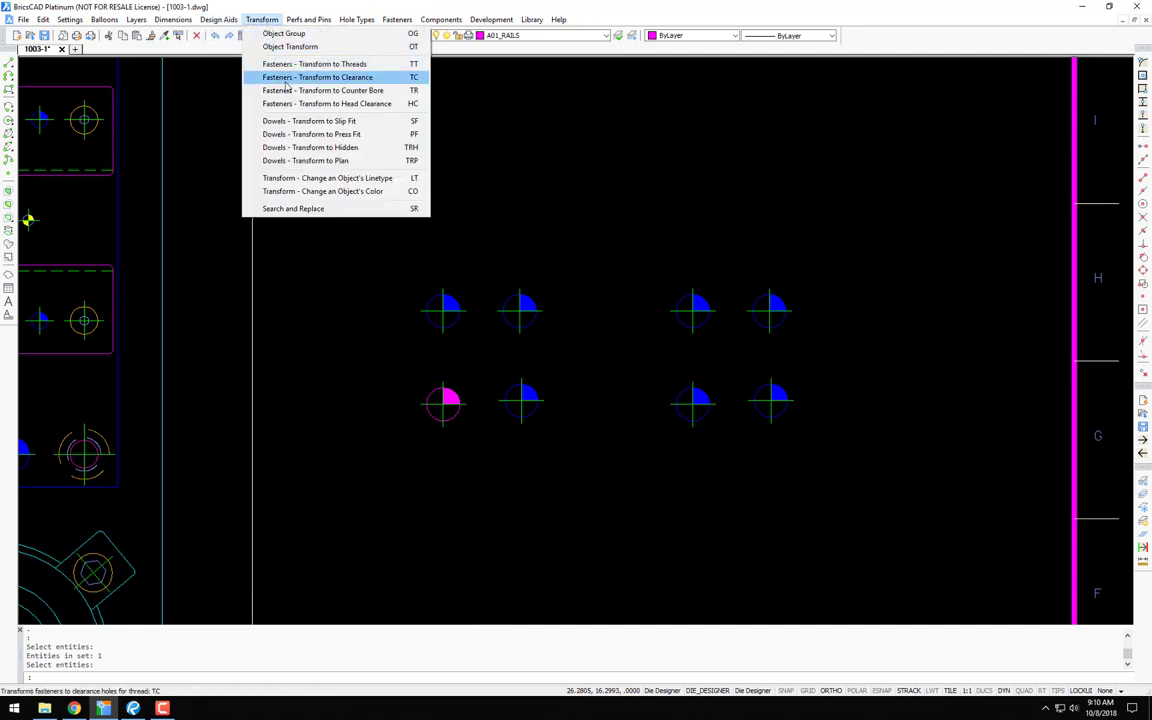
pyautogui.click(300, 147)
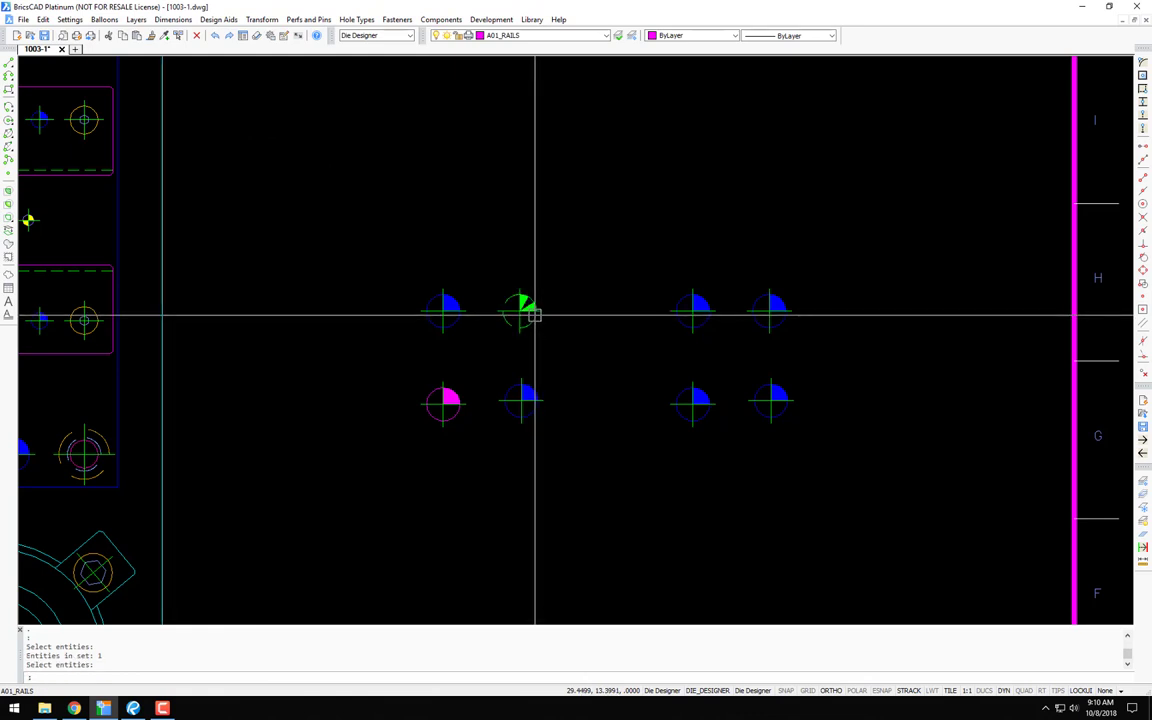
# Step: Transform the lower-right dowel of the left group to a hidden view and to slip fit
pyautogui.click(263, 19)
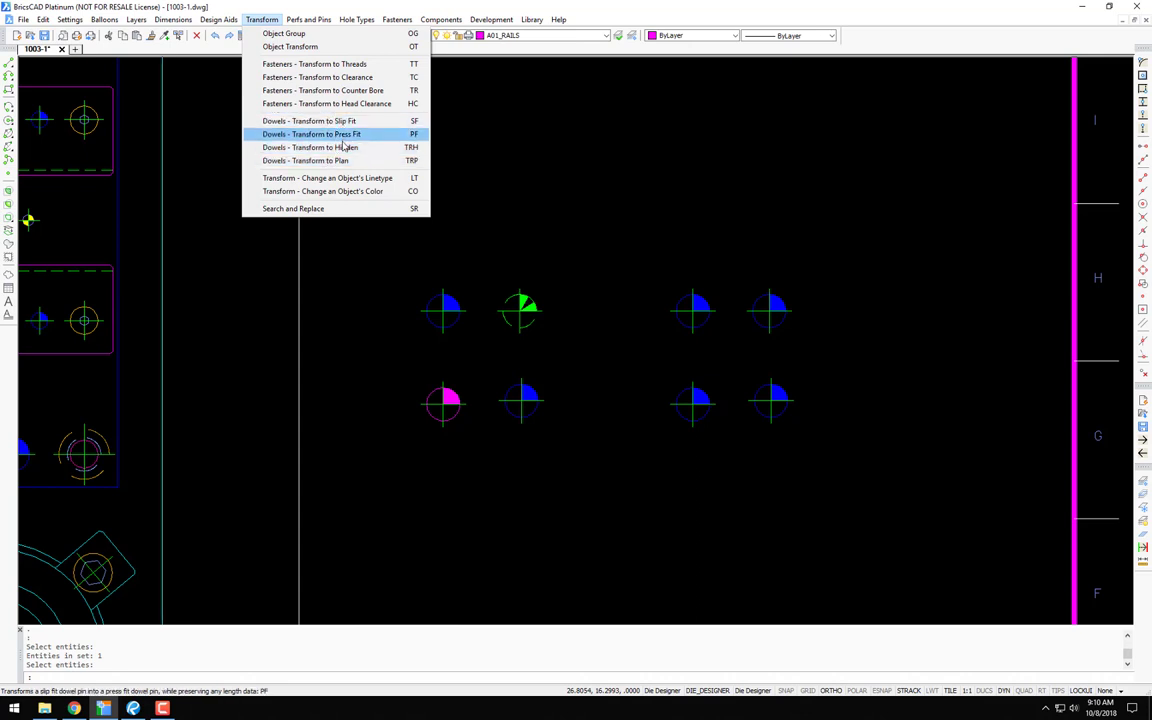
pyautogui.click(310, 147)
pyautogui.click(541, 391)
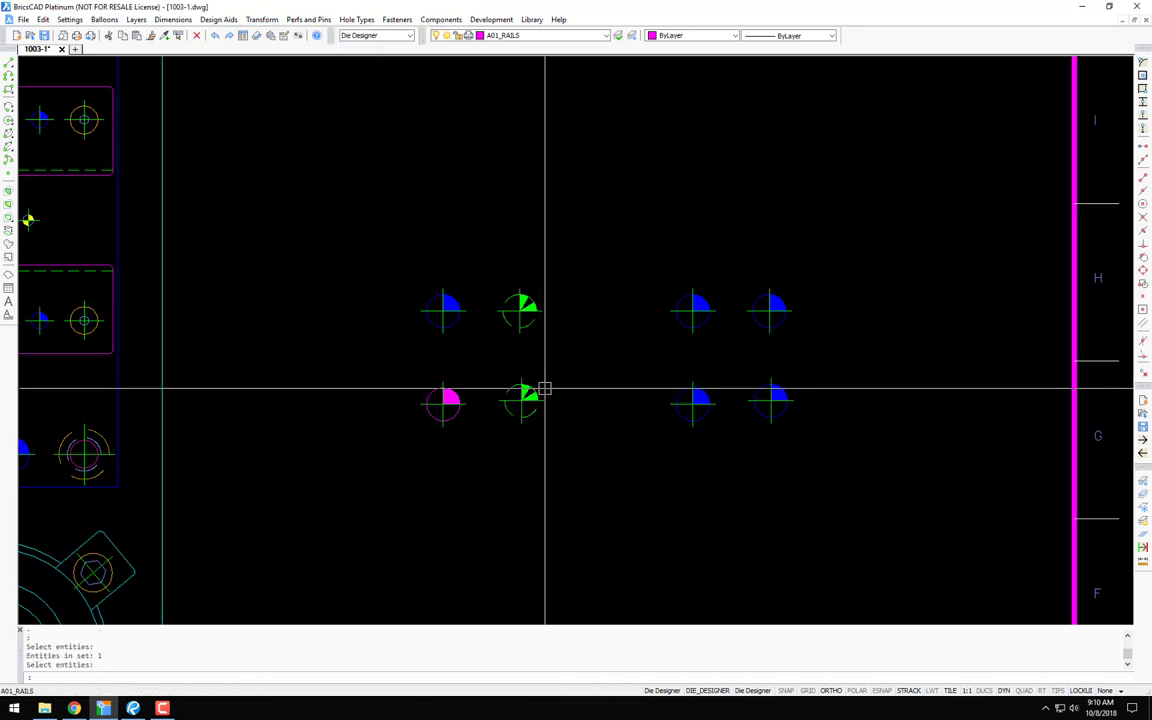
pyautogui.click(262, 19)
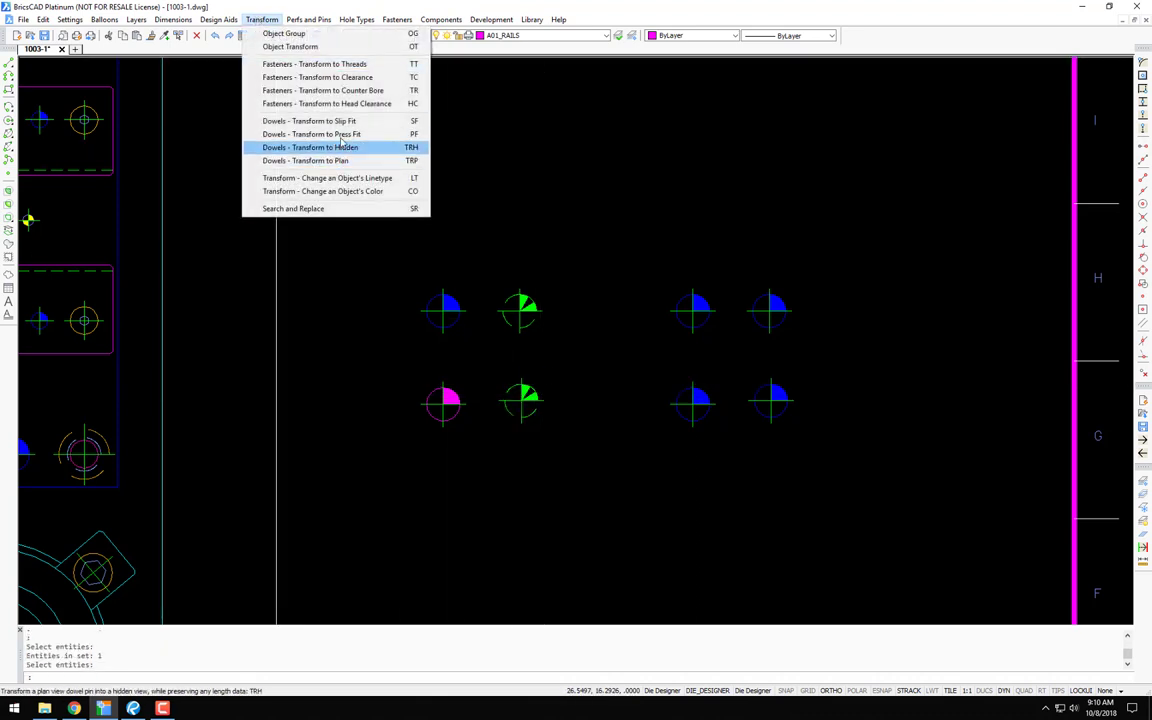
pyautogui.click(310, 120)
pyautogui.click(536, 398)
pyautogui.press('Return')
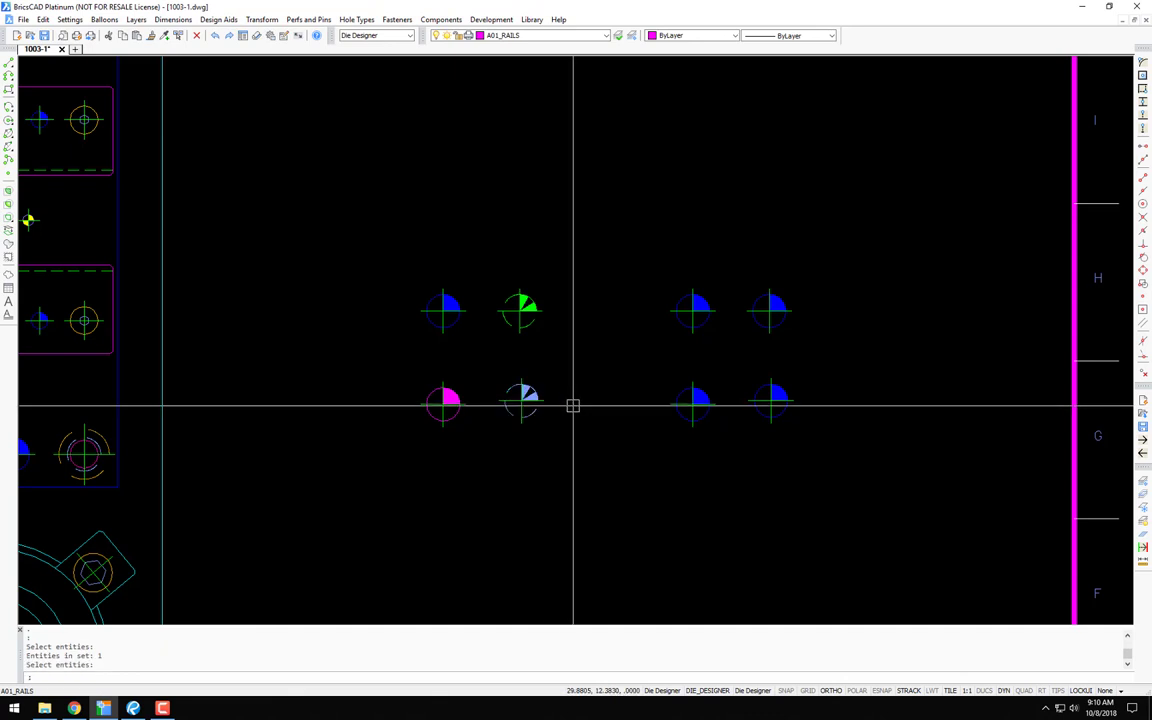
# Step: Run Object Transform on all four dowels of the right group
pyautogui.moveTo(591, 428); pyautogui.dragTo(473, 404, button='middle')
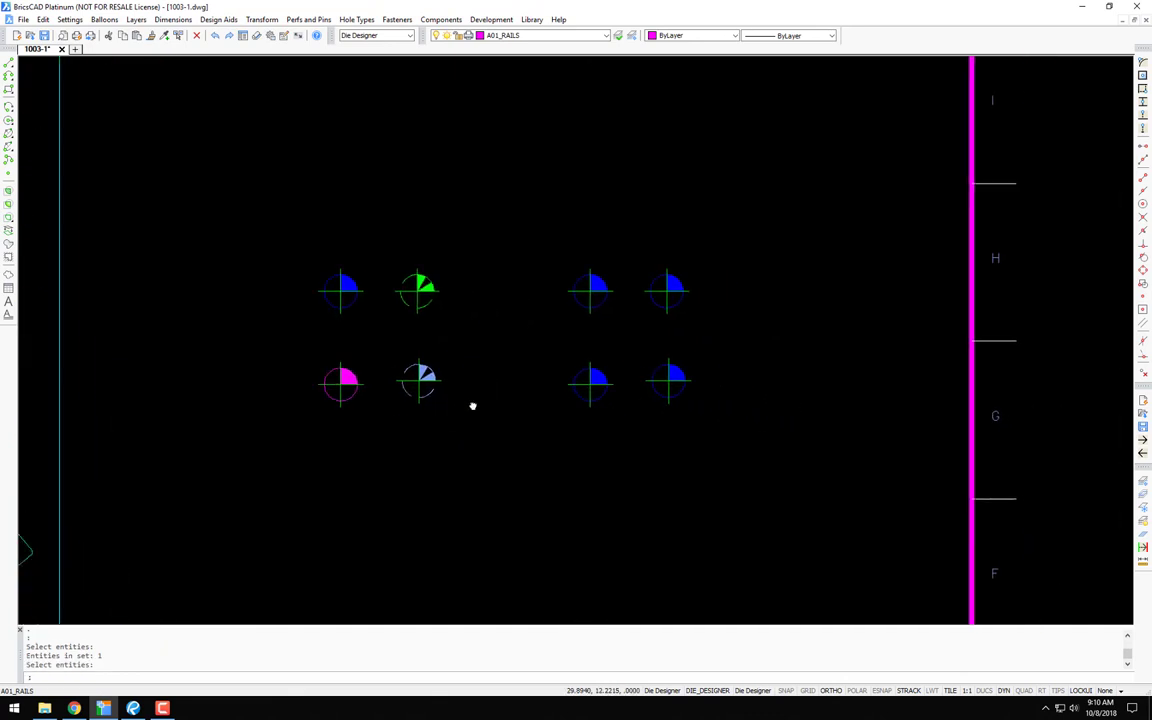
pyautogui.click(263, 21)
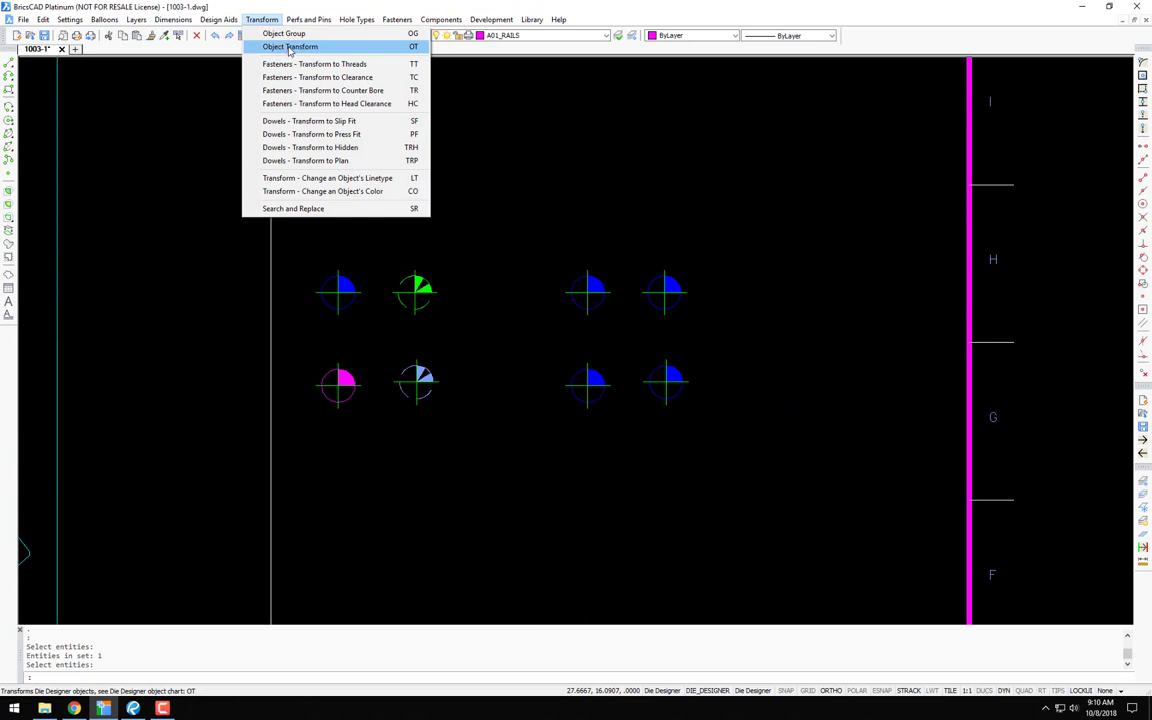
pyautogui.click(290, 48)
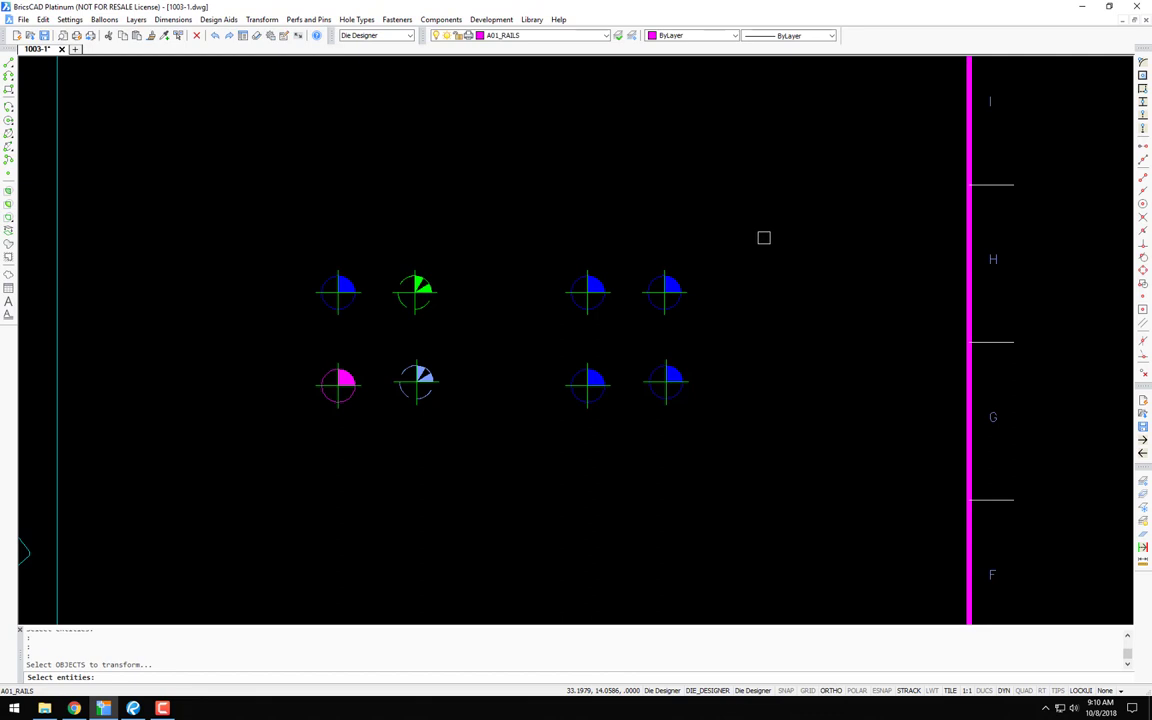
pyautogui.click(764, 237)
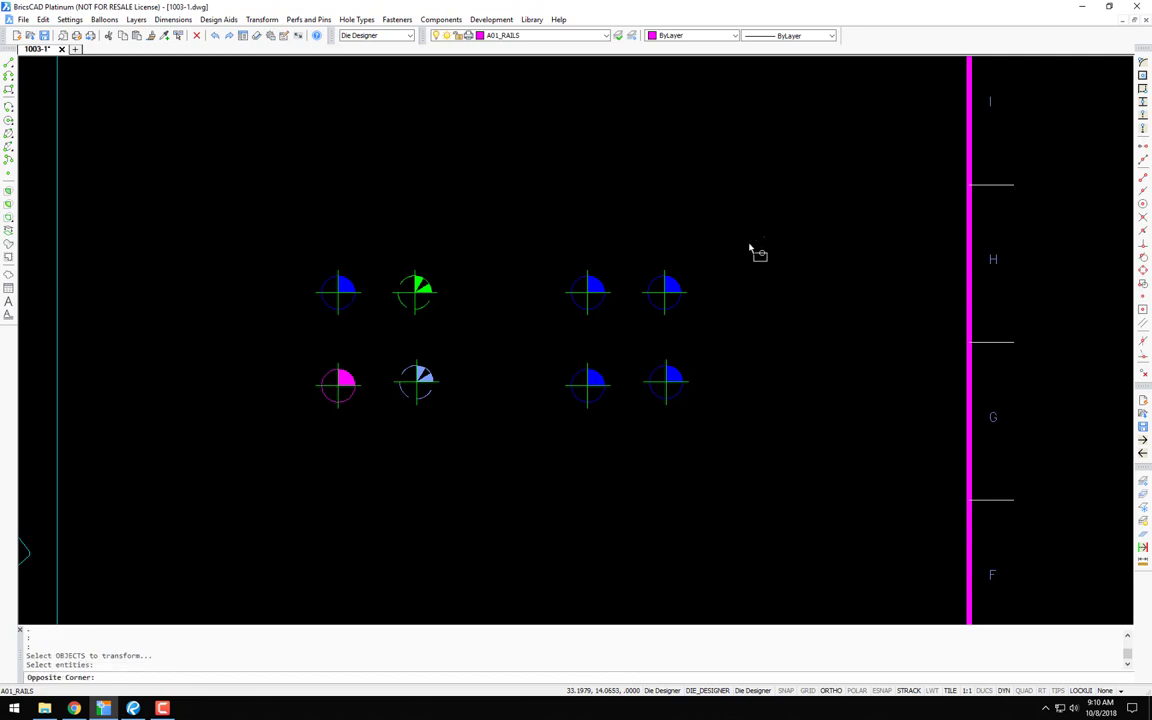
pyautogui.click(517, 440)
pyautogui.press('Return')
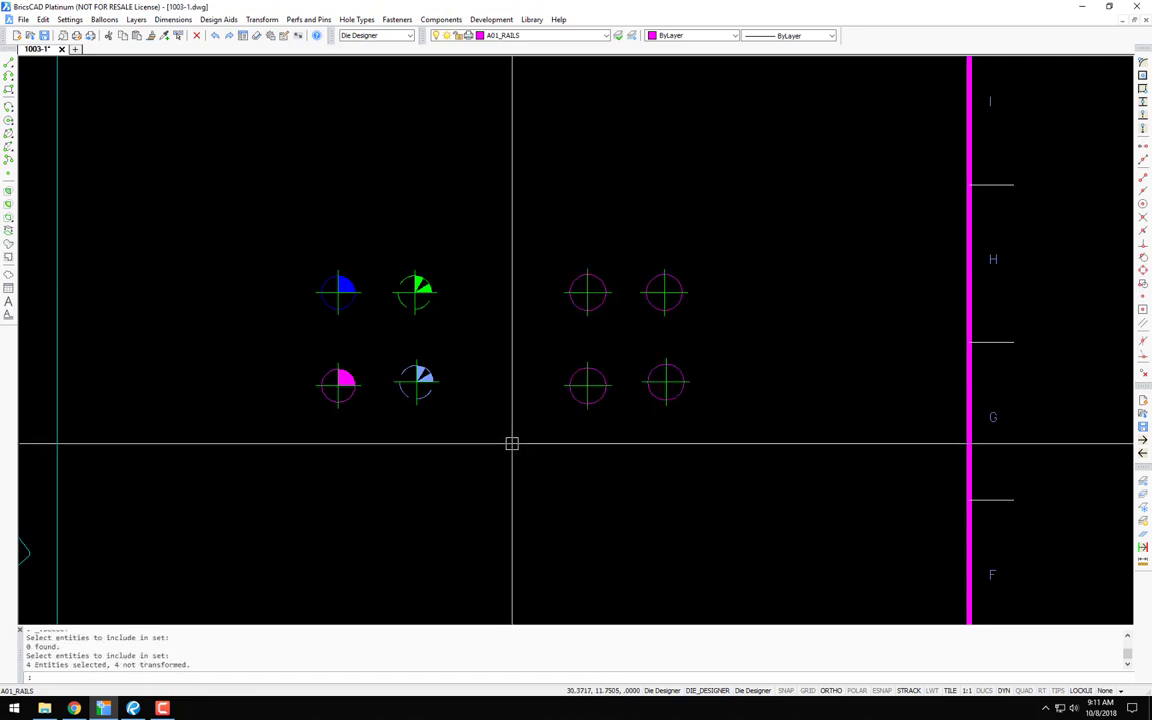
# Step: Create a hole table for all eight dowels and holes in both groups, placing the hole data just below them
pyautogui.moveTo(509, 440); pyautogui.dragTo(522, 399, button='middle')
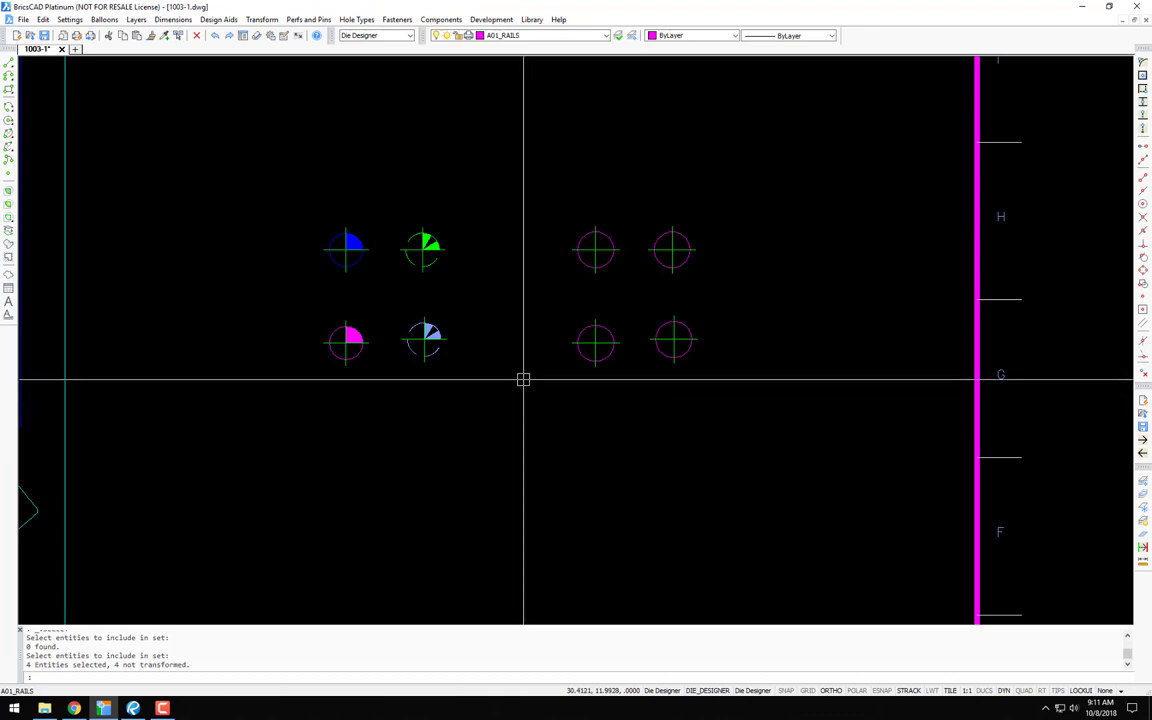
pyautogui.click(172, 21)
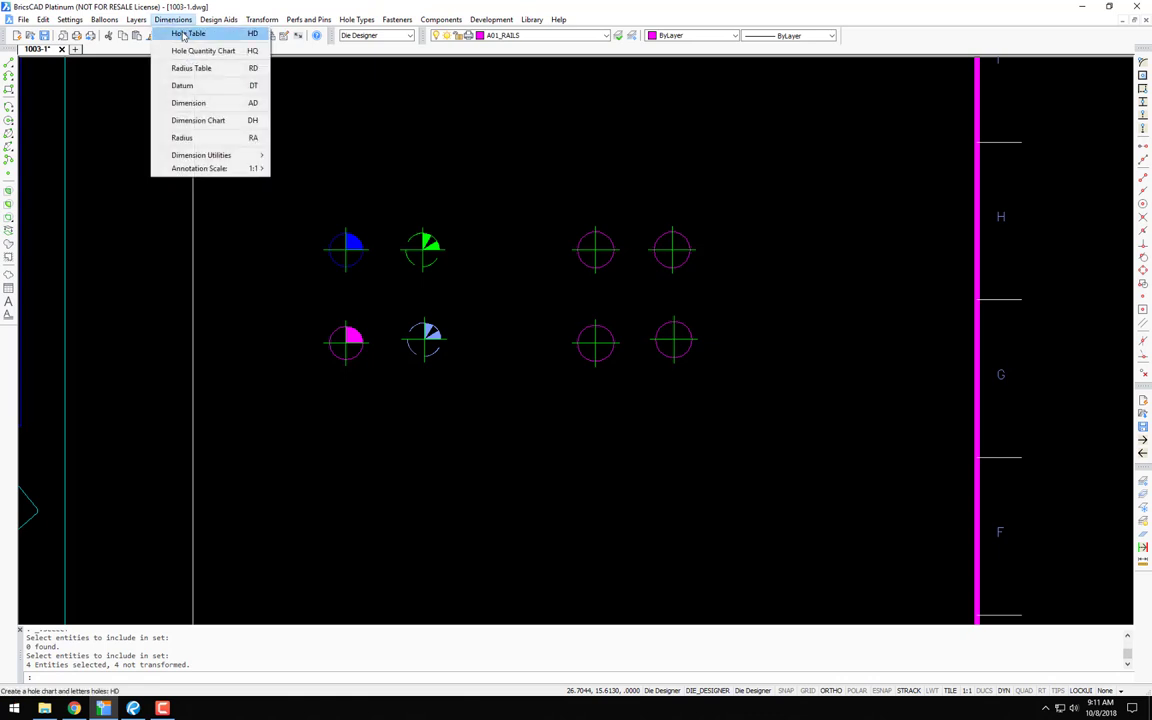
pyautogui.click(183, 34)
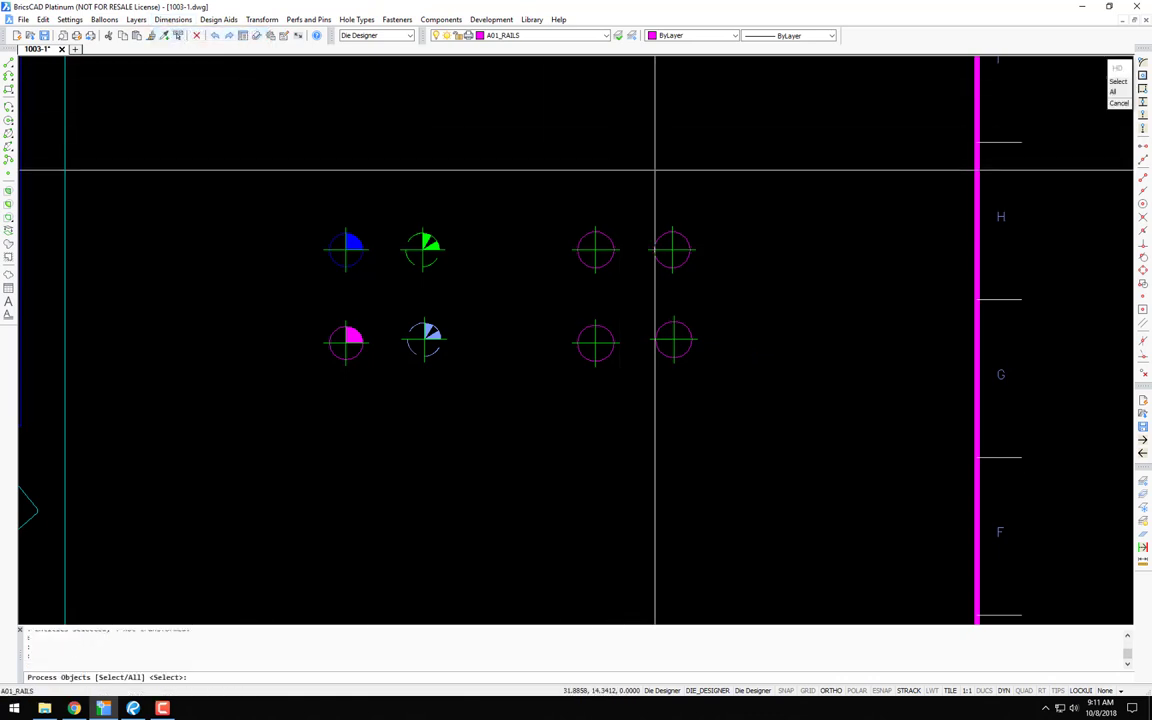
pyautogui.press('Return')
pyautogui.click(745, 196)
pyautogui.click(307, 410)
pyautogui.press('Return')
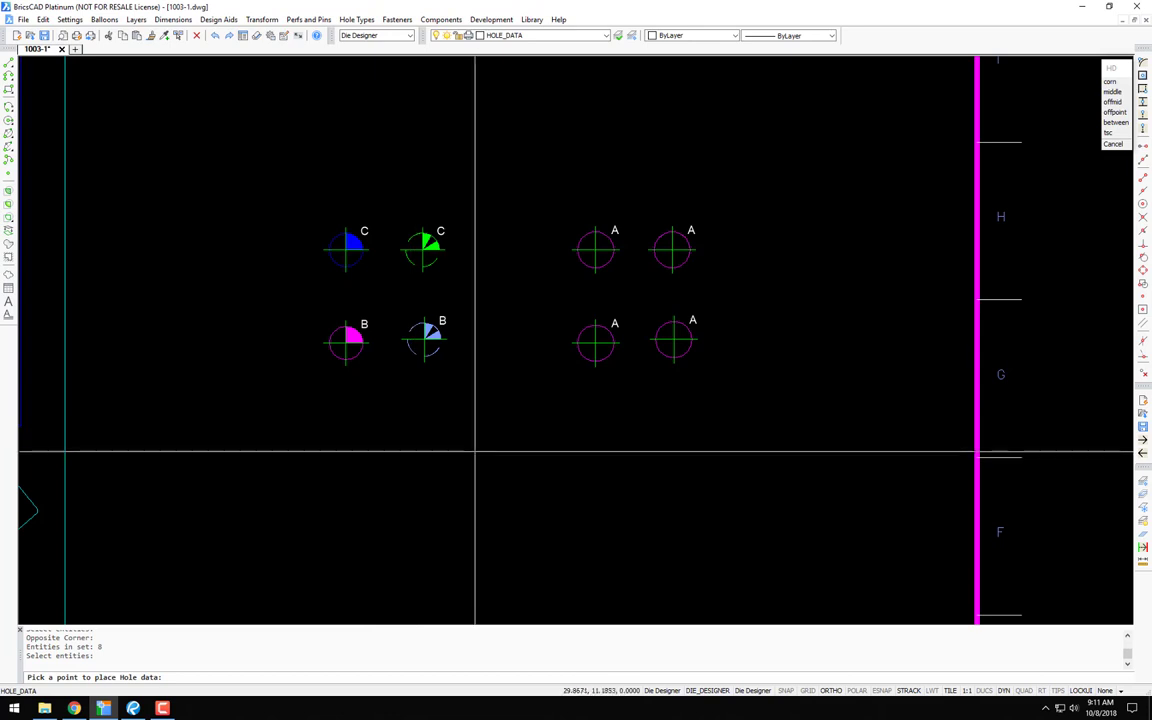
pyautogui.click(472, 452)
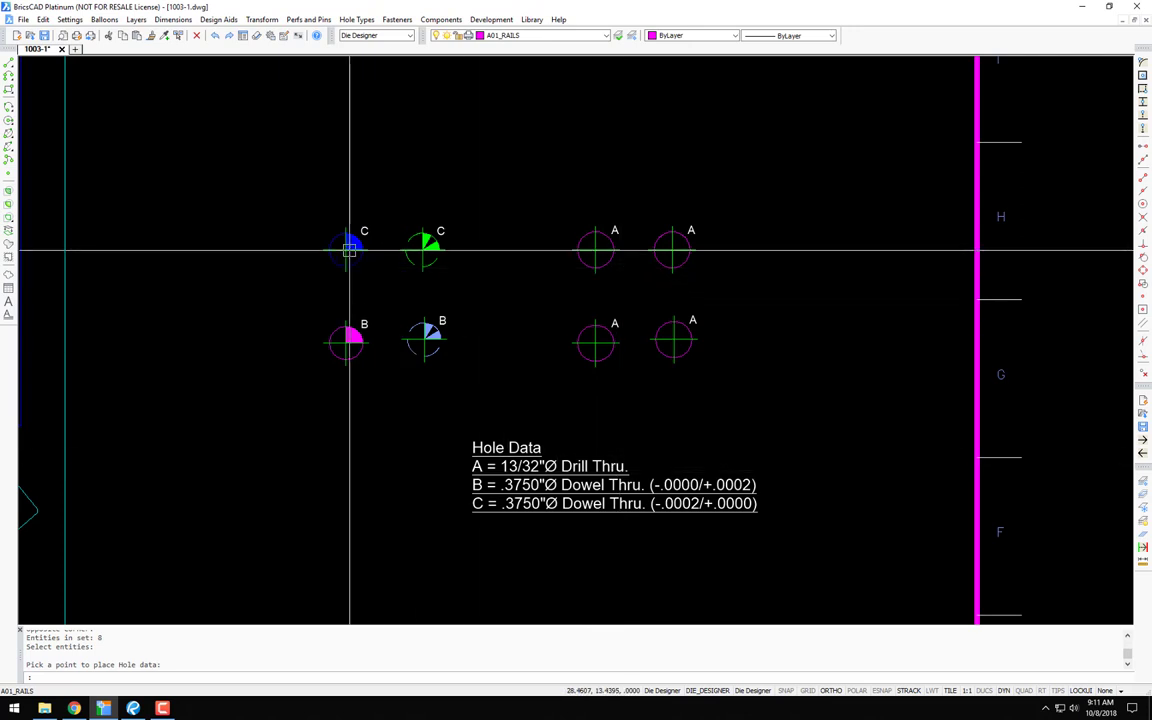
pyautogui.scroll(2, 555, 470)
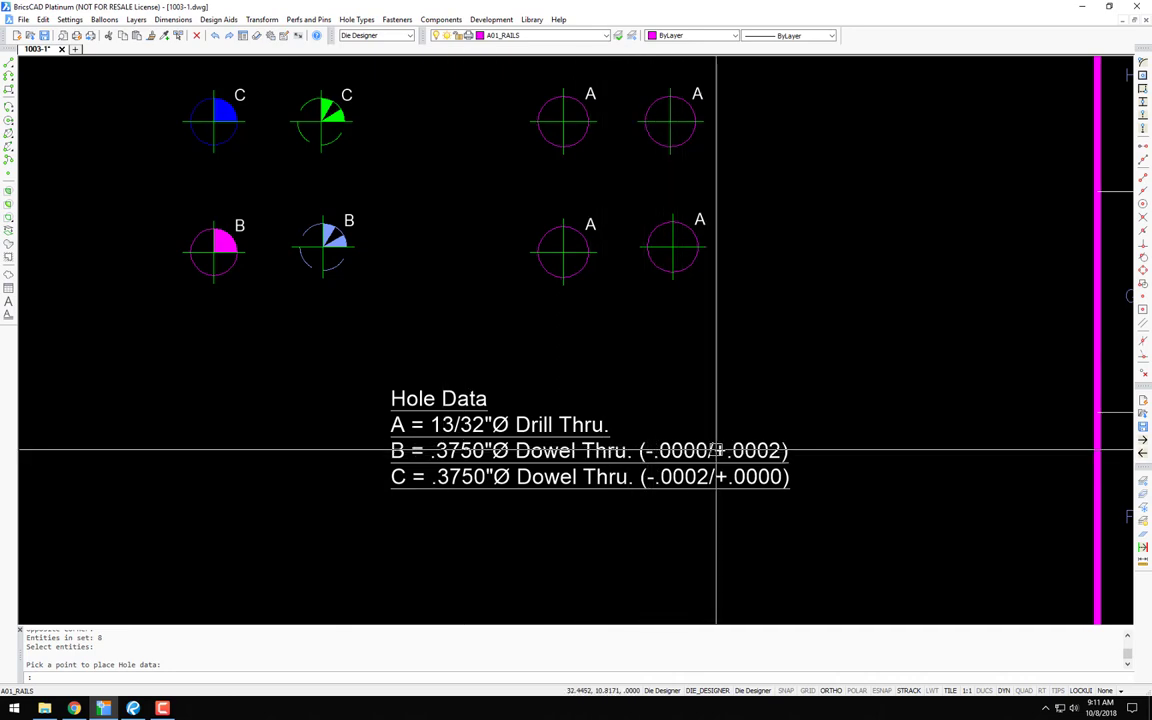
# Step: Read the Dowel Pins help on fastener lists, hole tables, transformations and the touch command, and leave the tool without inserting a pin
pyautogui.scroll(-6, 733, 445)
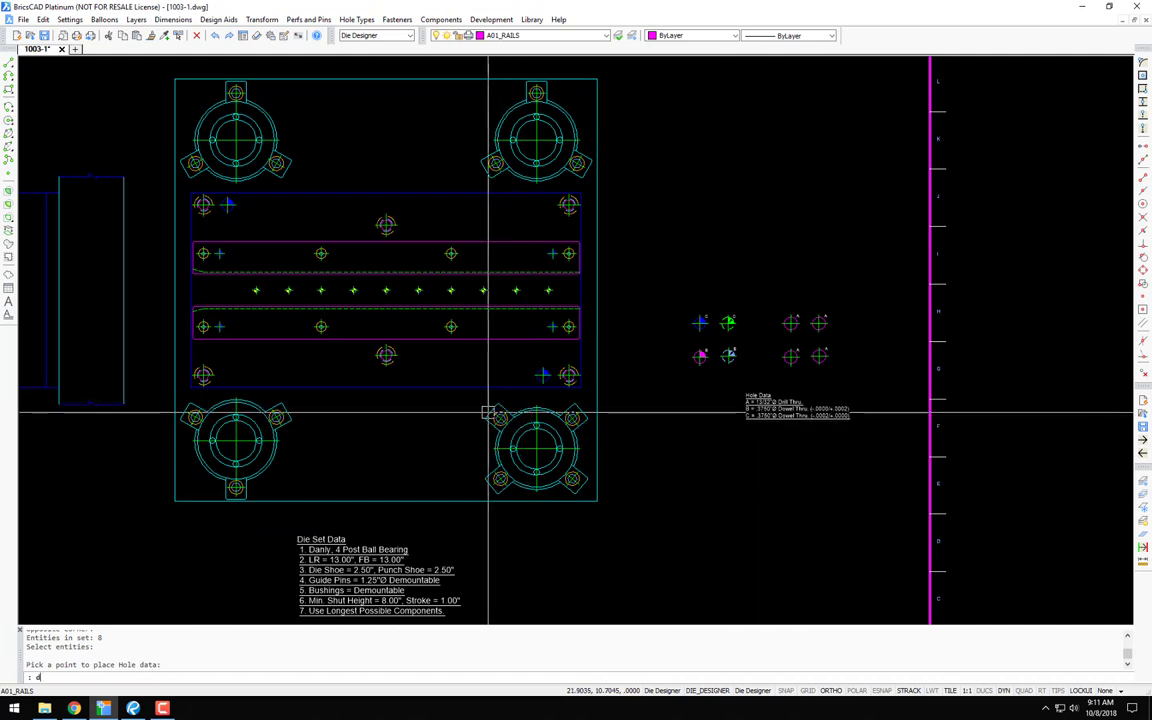
pyautogui.write('d')
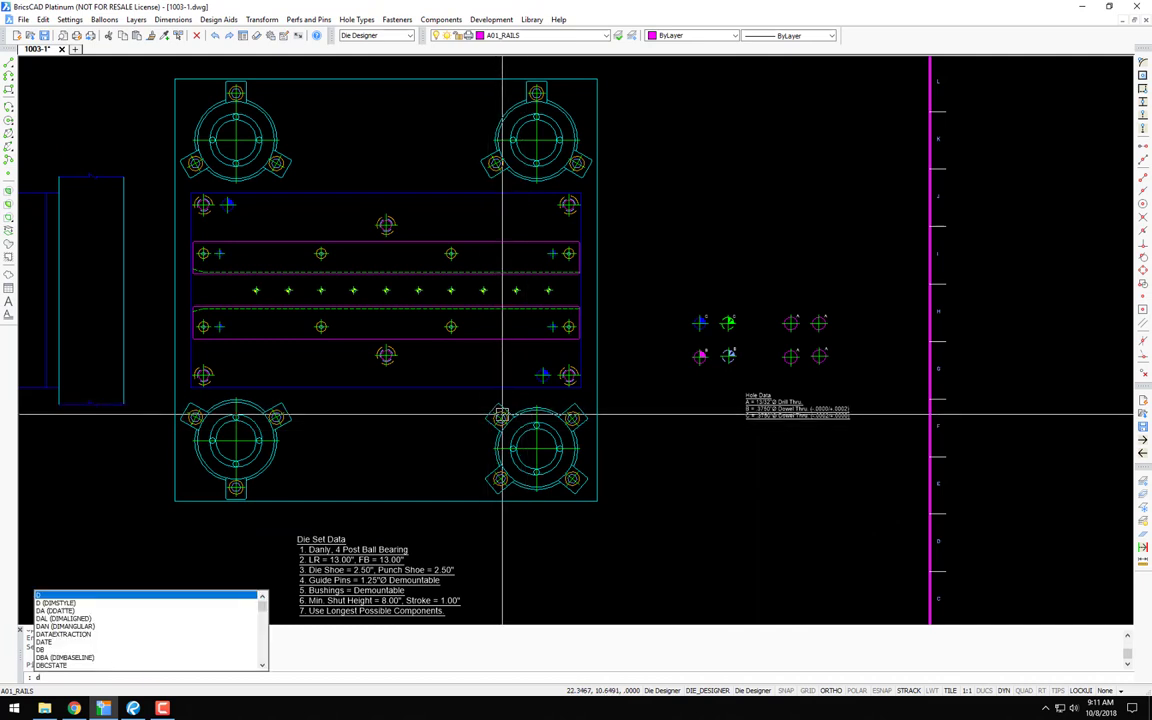
pyautogui.write('o')
pyautogui.press('Return')
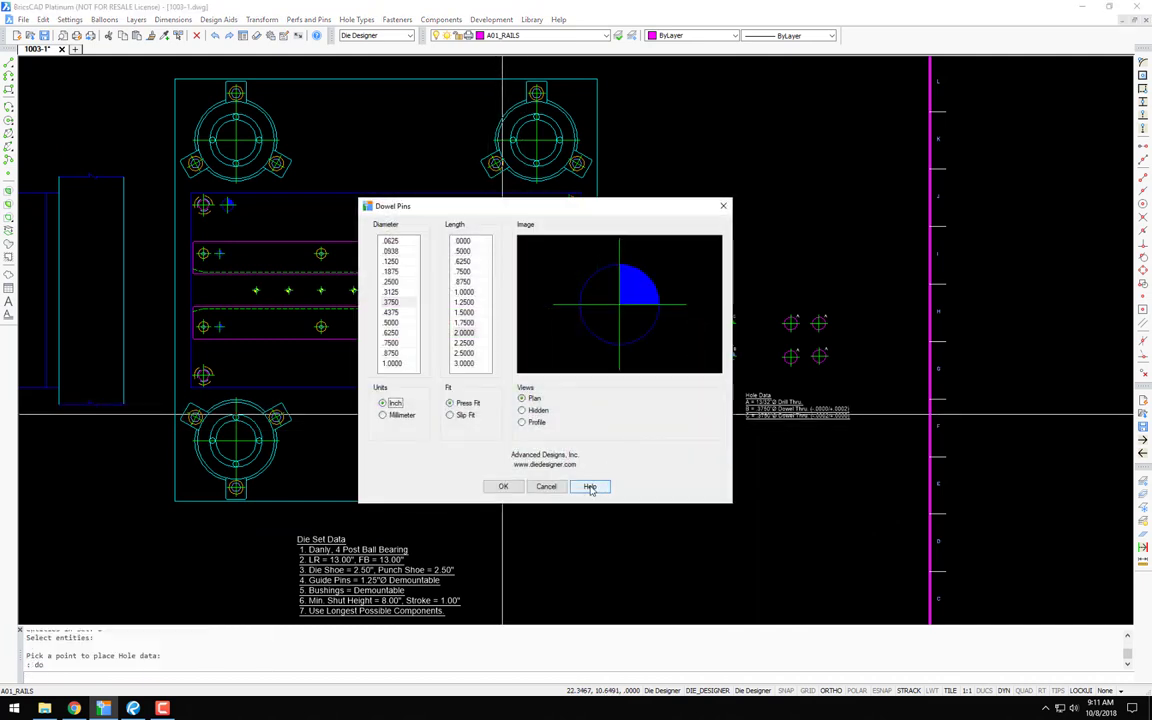
pyautogui.click(590, 487)
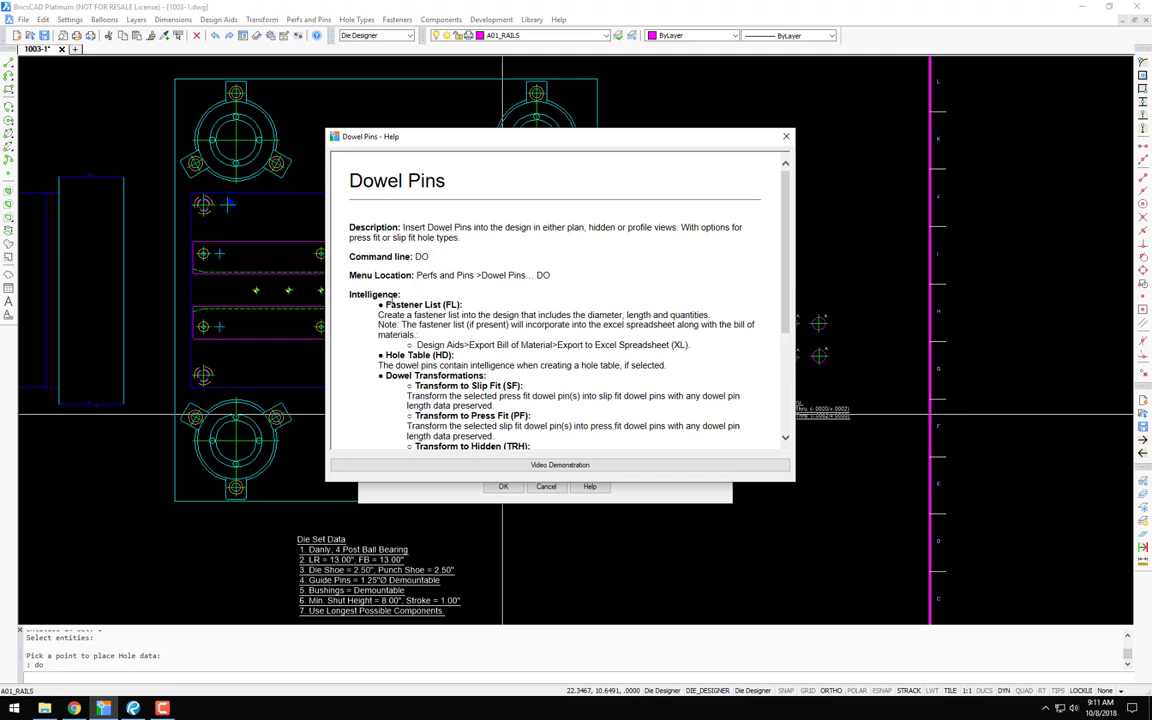
pyautogui.scroll(-1, 394, 290)
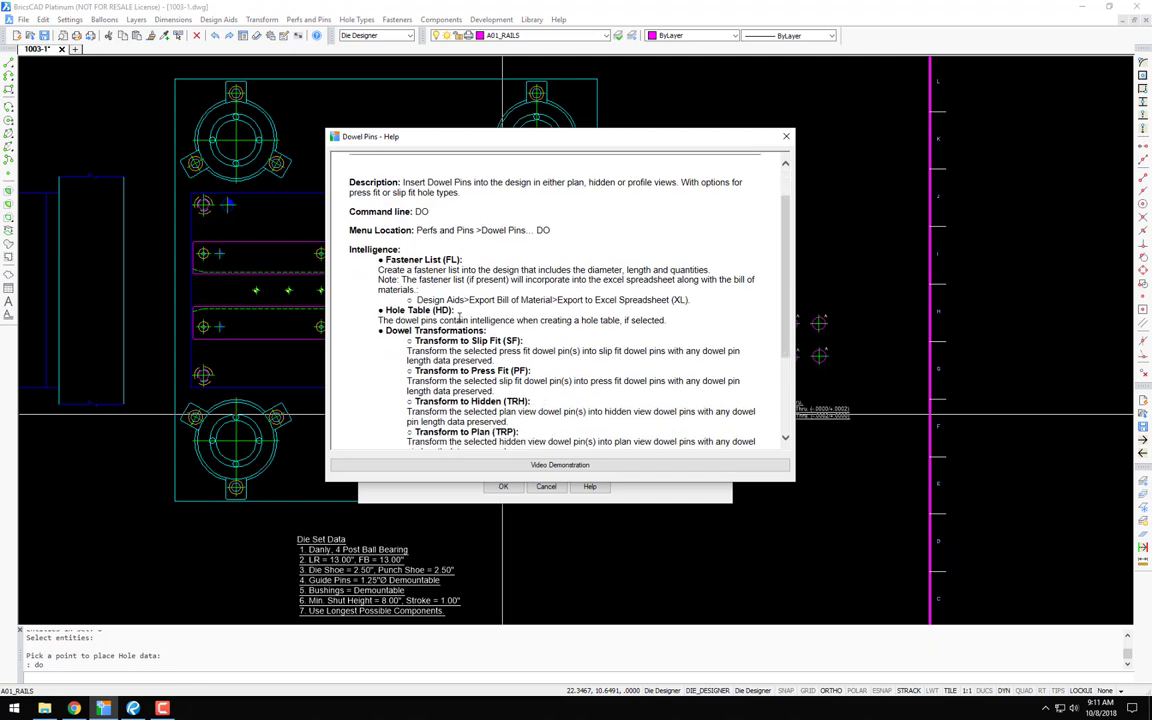
pyautogui.scroll(-2, 460, 318)
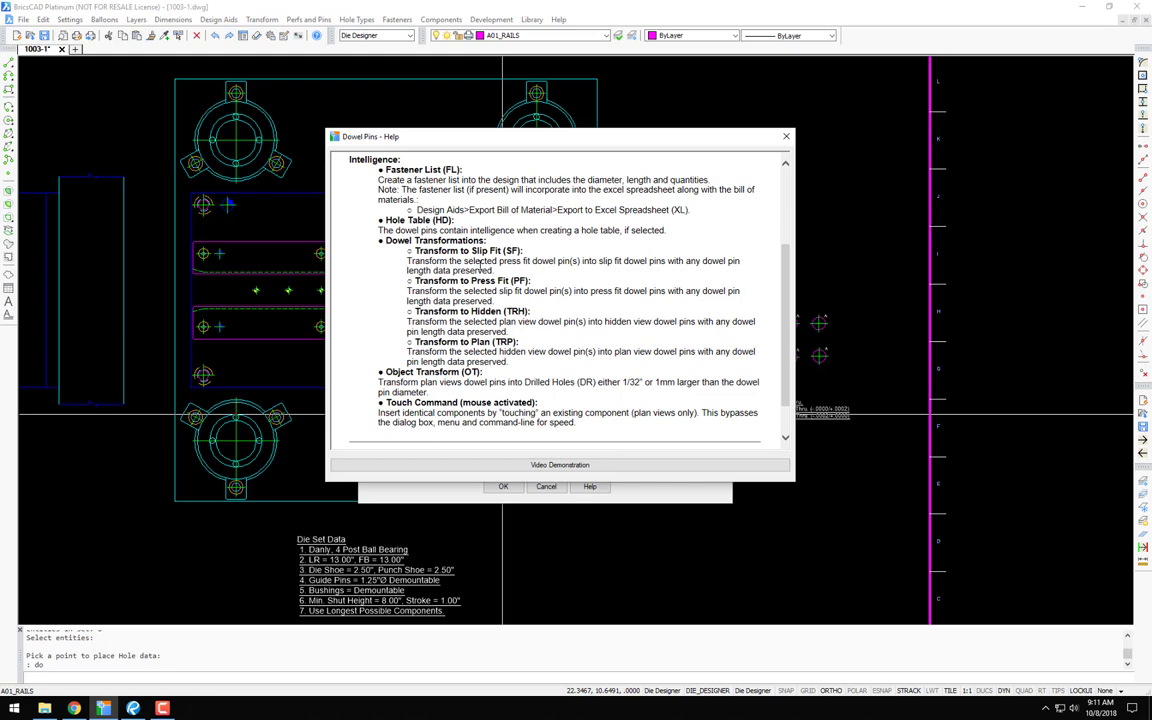
pyautogui.scroll(1, 483, 351)
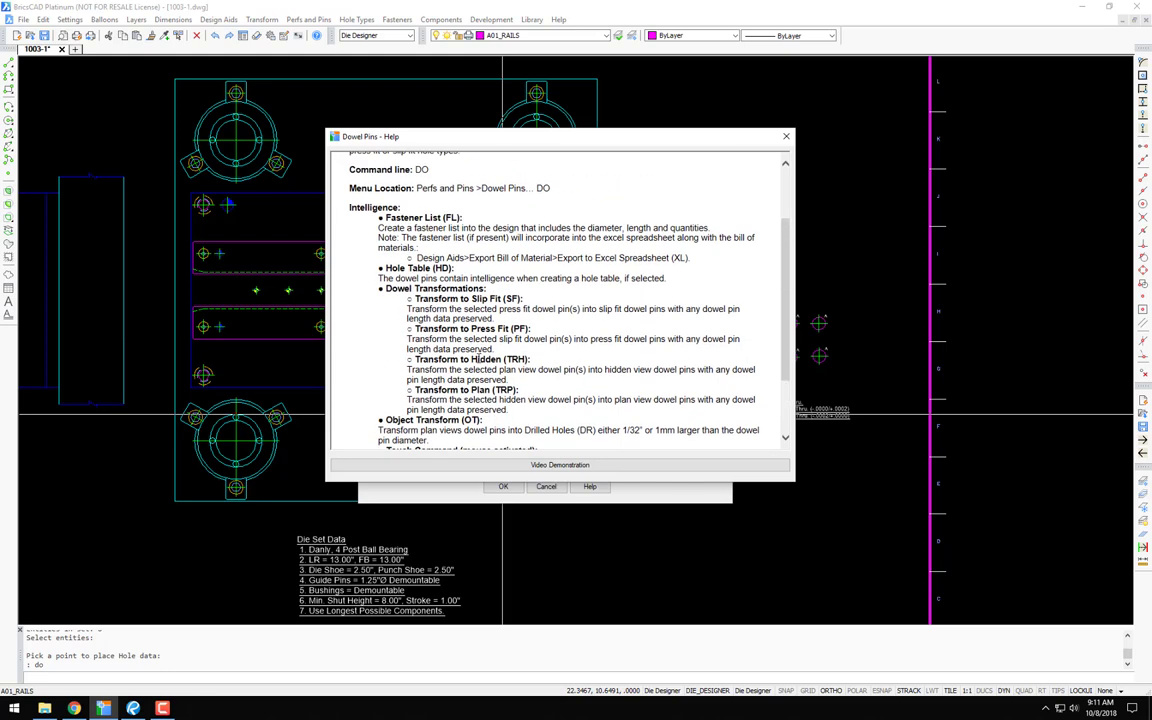
pyautogui.scroll(-2, 447, 337)
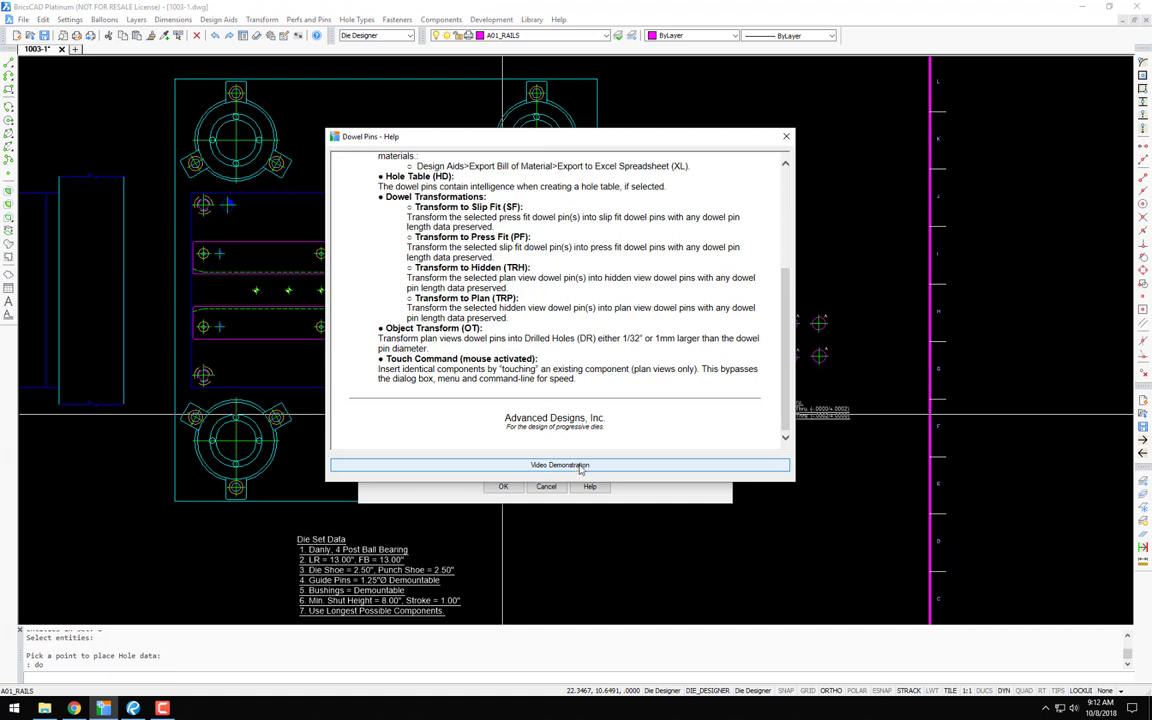
pyautogui.click(786, 137)
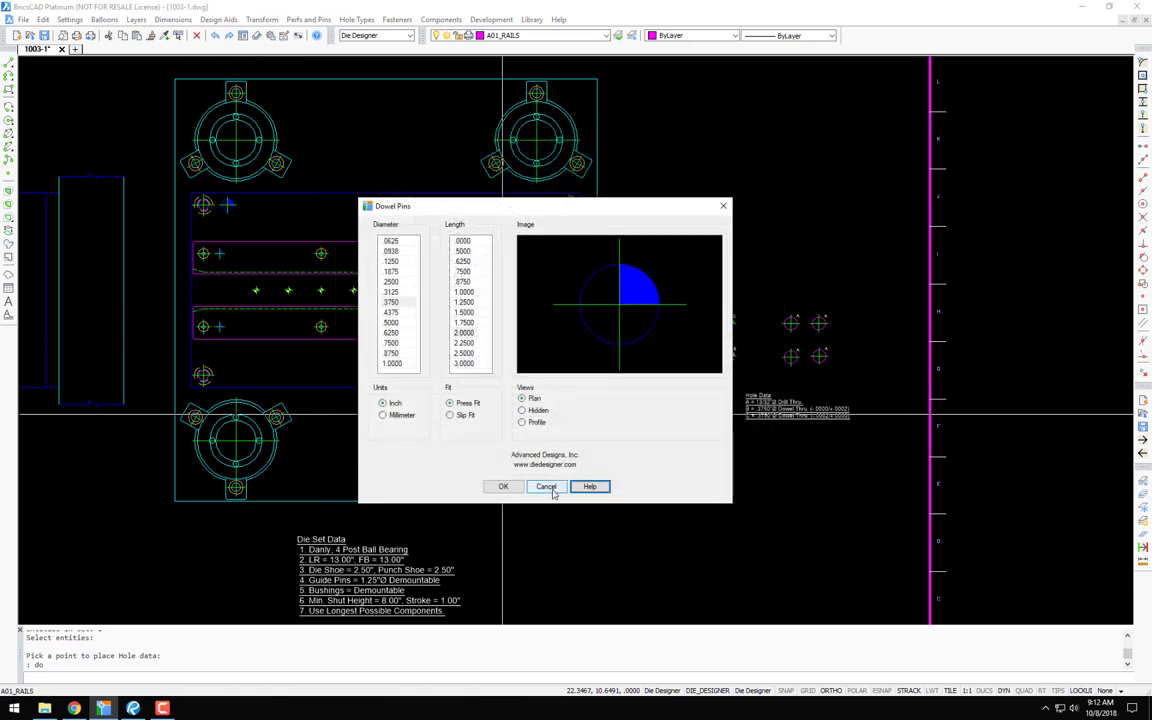
pyautogui.click(547, 487)
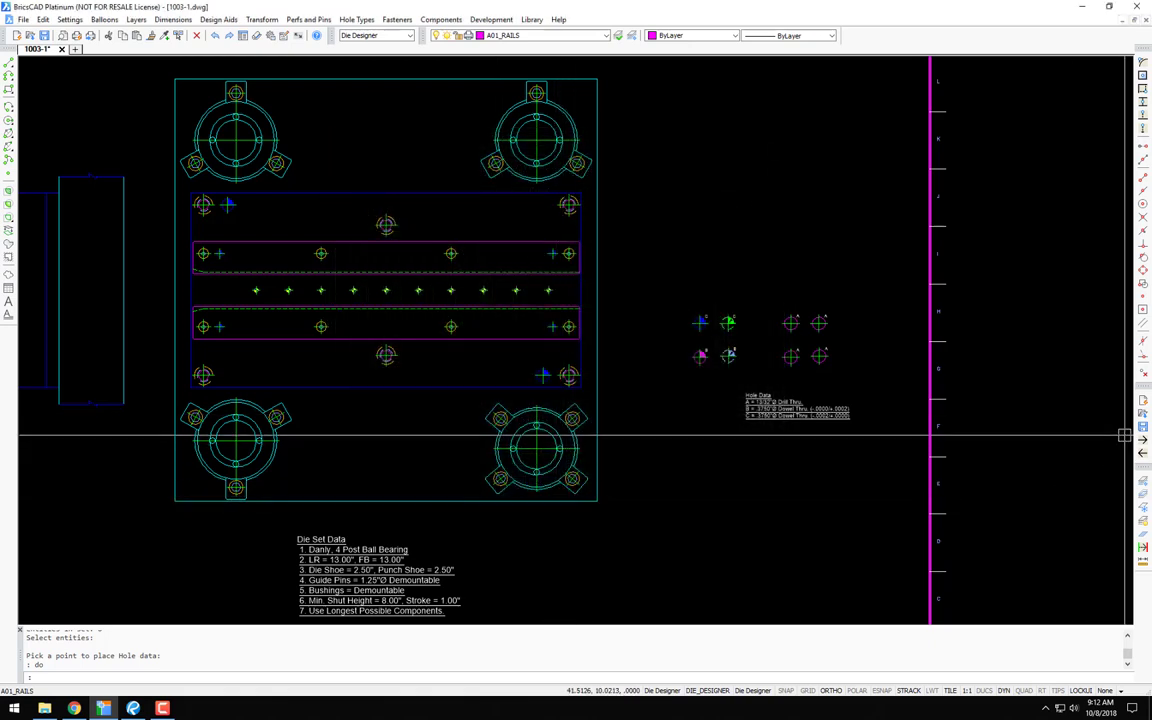